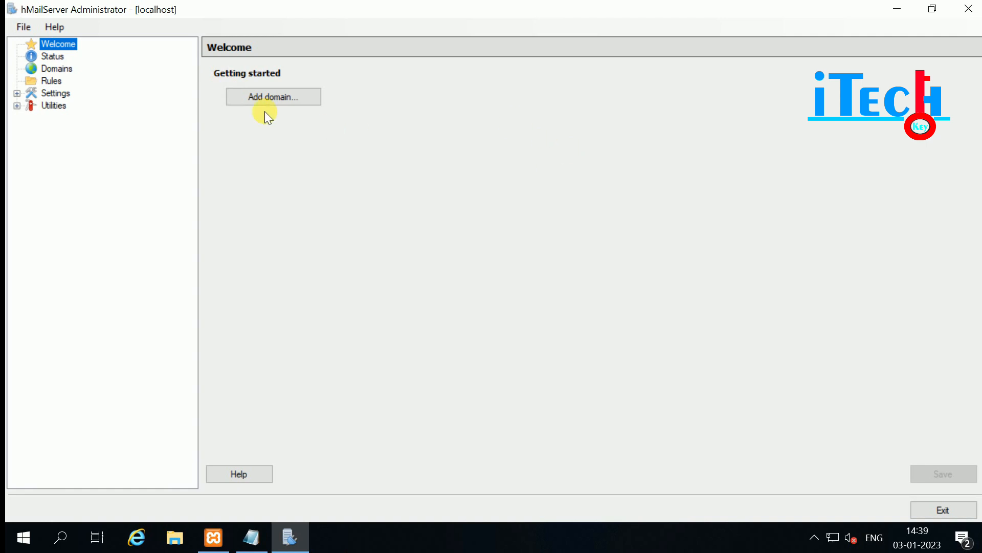
Add the mail domain goitechkey.com, save it, and select it in the domain tree.
{"action": "left_click", "coordinate": [242, 97]}
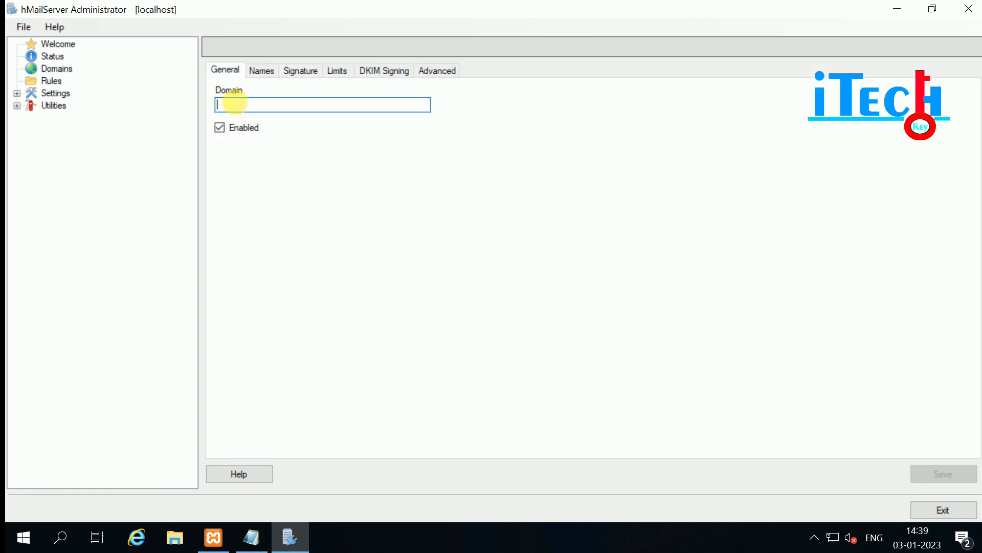
{"action": "type", "text": "g"}
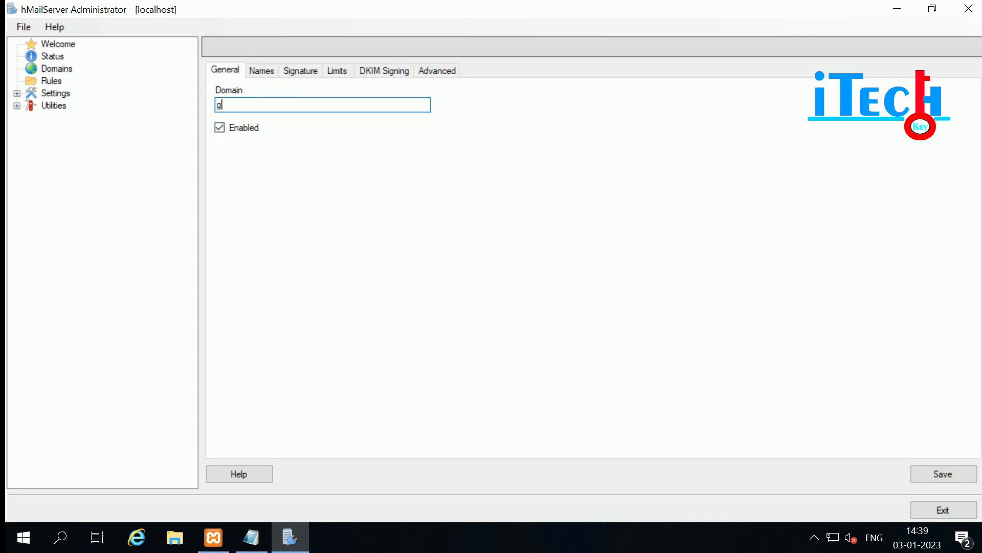
{"action": "type", "text": "oitechkey.com"}
{"action": "left_click", "coordinate": [938, 472]}
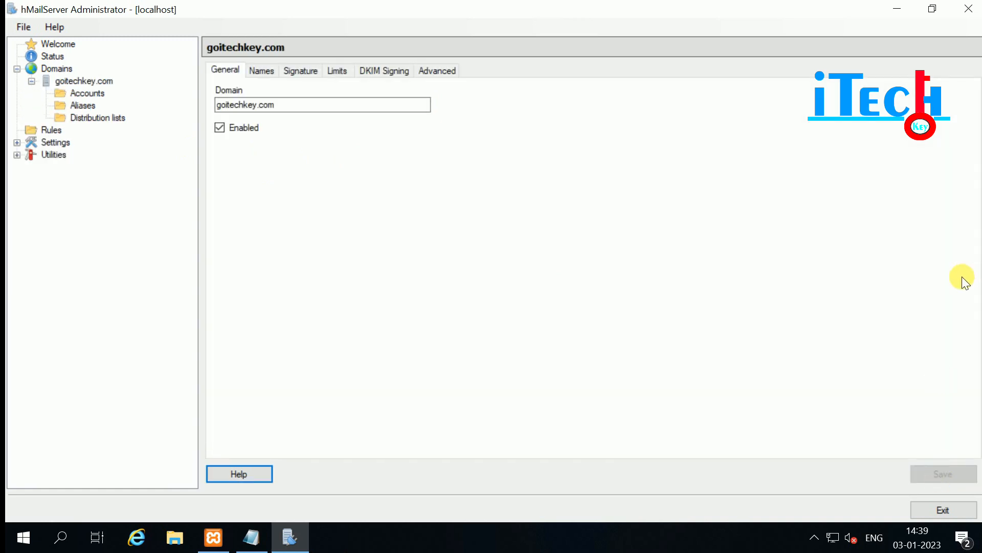
{"action": "left_click", "coordinate": [70, 81]}
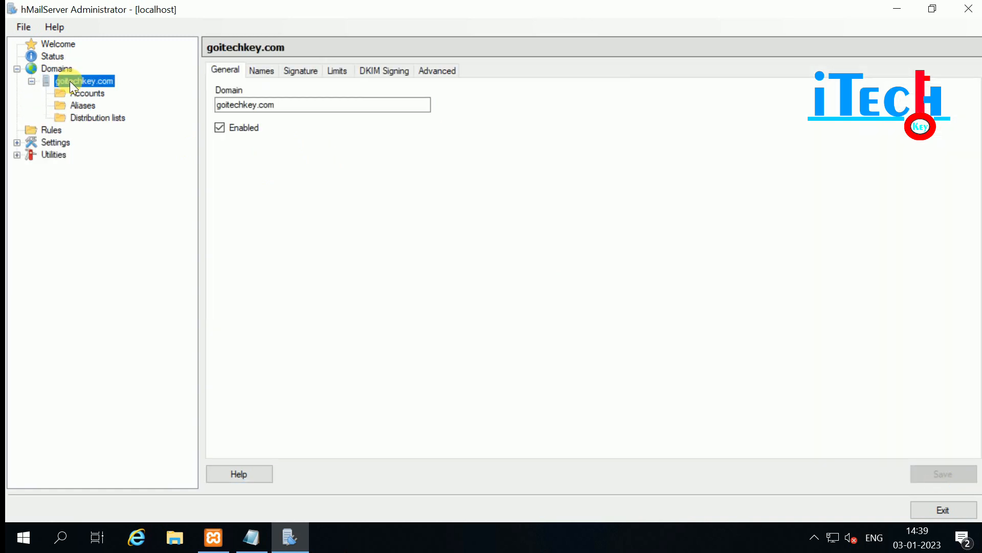
Enable the goitechkey.com domain signature without adding an alias, leaving local-email signatures off.
{"action": "left_click", "coordinate": [258, 72]}
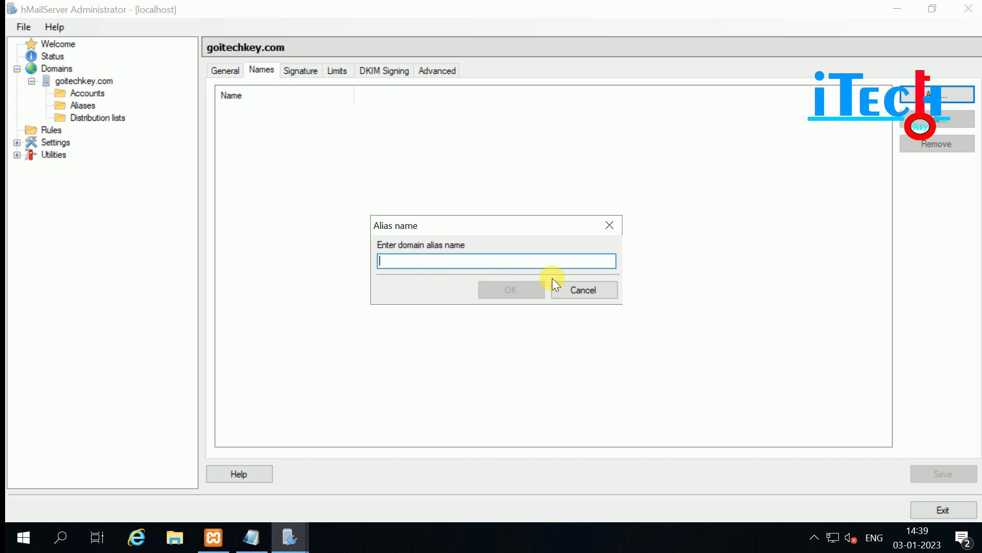
{"action": "left_click", "coordinate": [584, 287]}
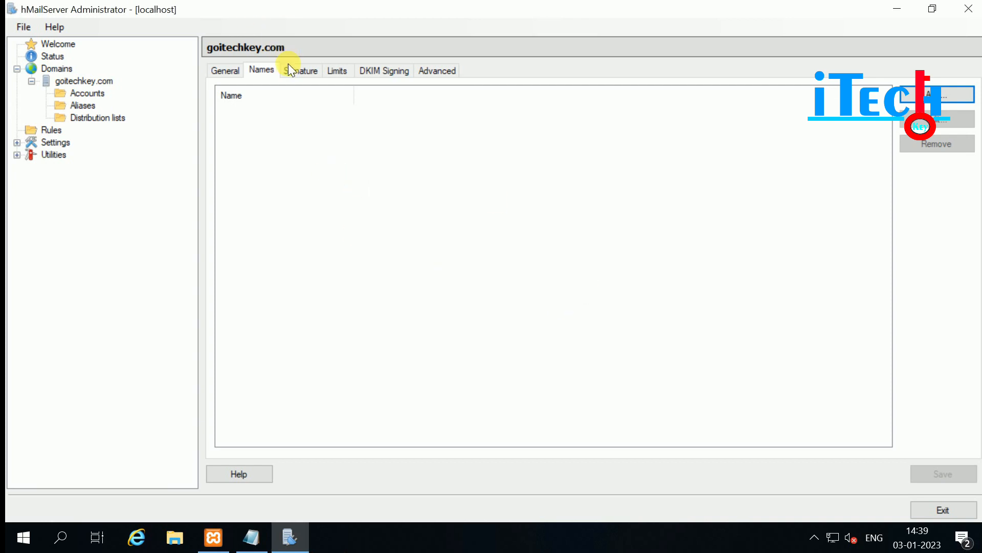
{"action": "left_click", "coordinate": [301, 72]}
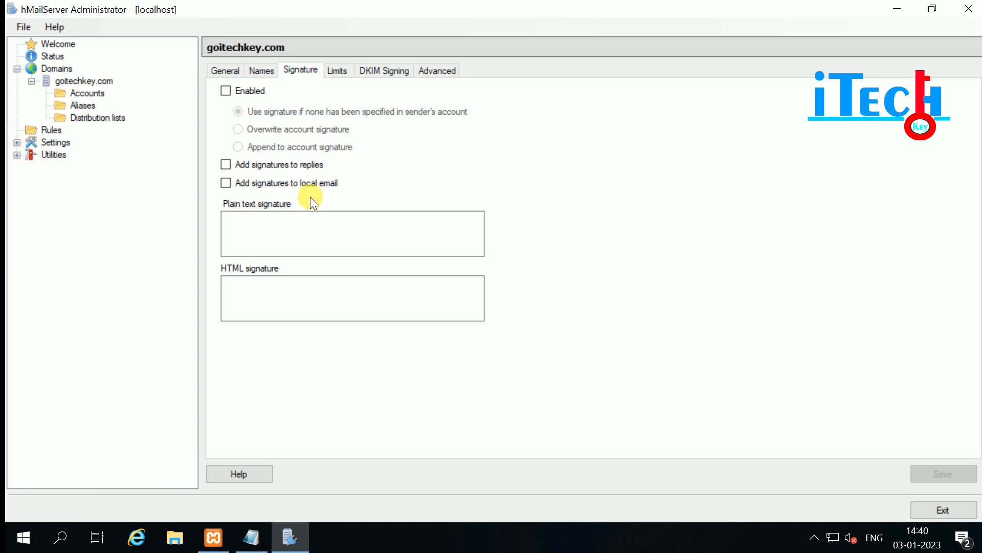
{"action": "left_click", "coordinate": [224, 91]}
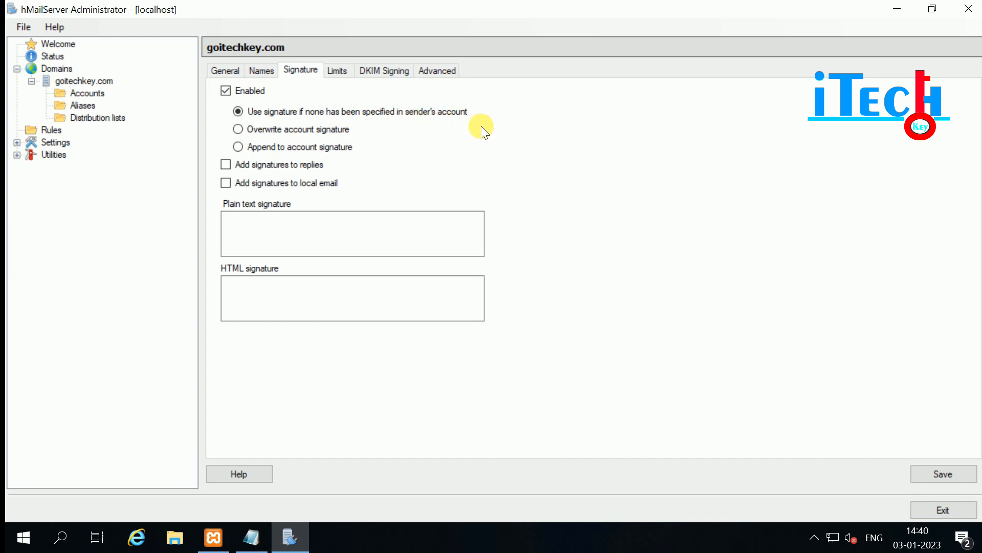
{"action": "left_click", "coordinate": [239, 309]}
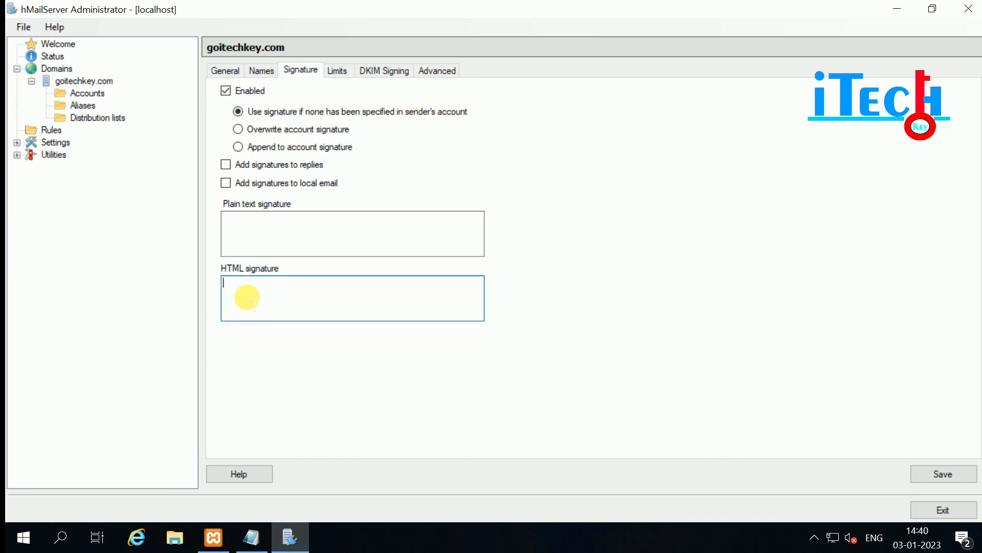
{"action": "left_click", "coordinate": [251, 222]}
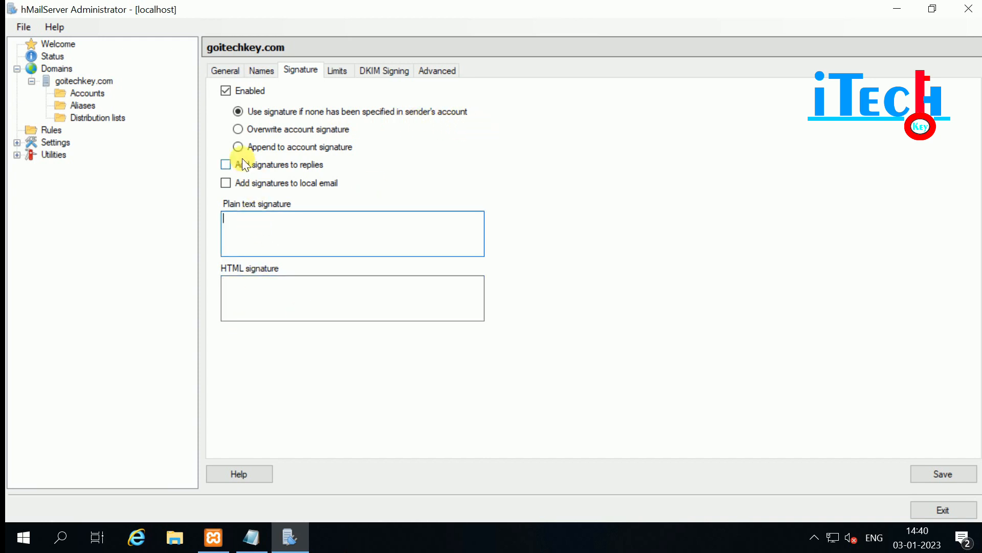
{"action": "left_click", "coordinate": [225, 183]}
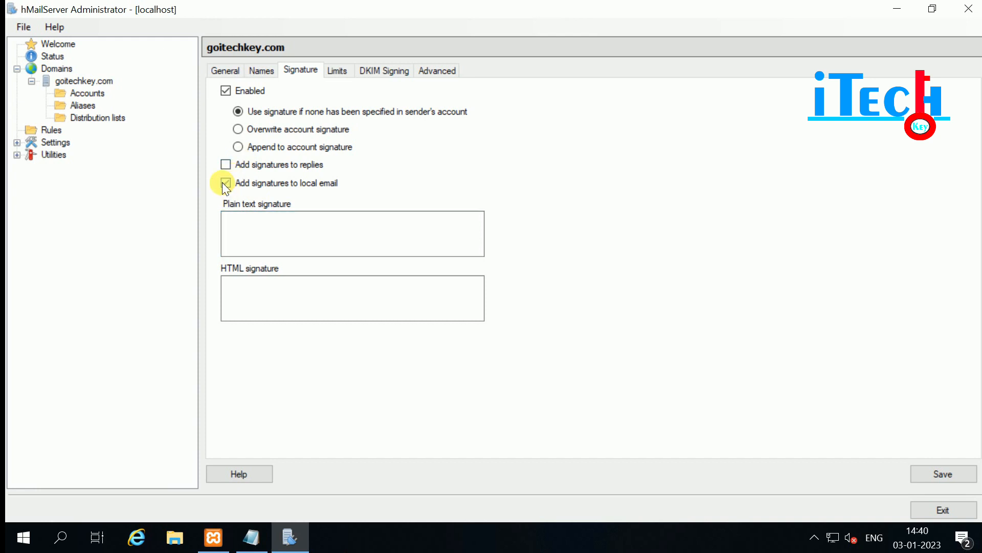
{"action": "left_click", "coordinate": [225, 183]}
{"action": "left_click", "coordinate": [341, 73]}
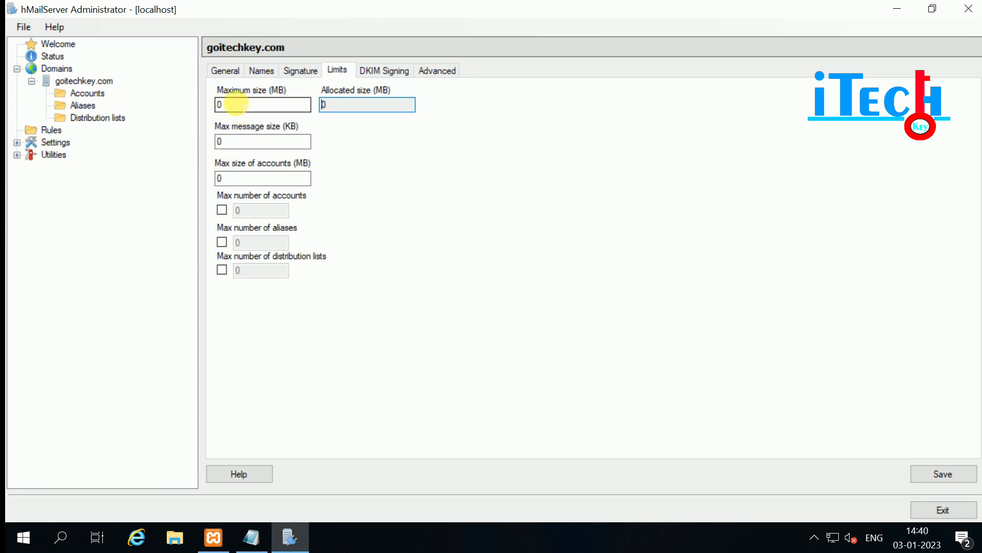
Leave the domain's maximum size, message size and account size limits at 0.
{"action": "left_click", "coordinate": [236, 104]}
{"action": "left_click", "coordinate": [366, 102]}
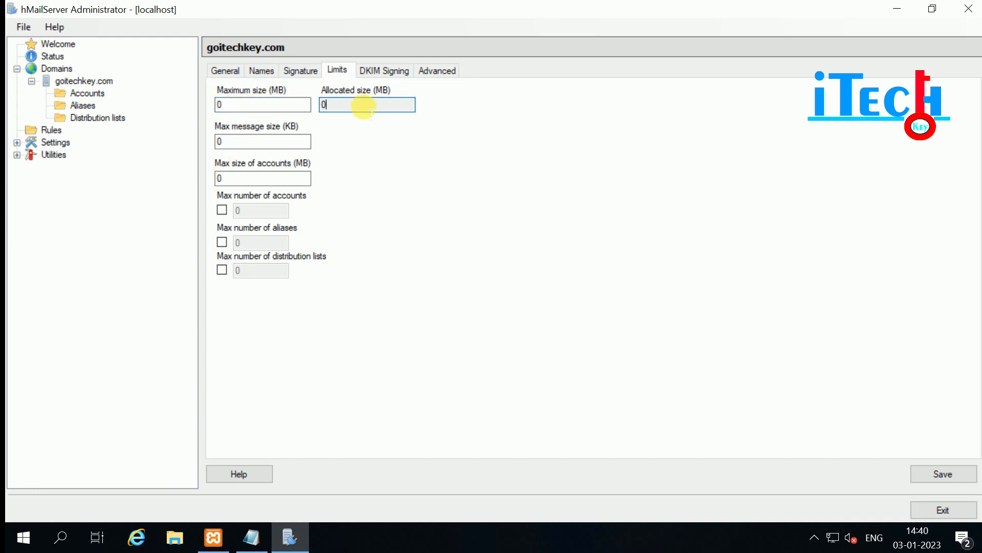
{"action": "left_click", "coordinate": [229, 140]}
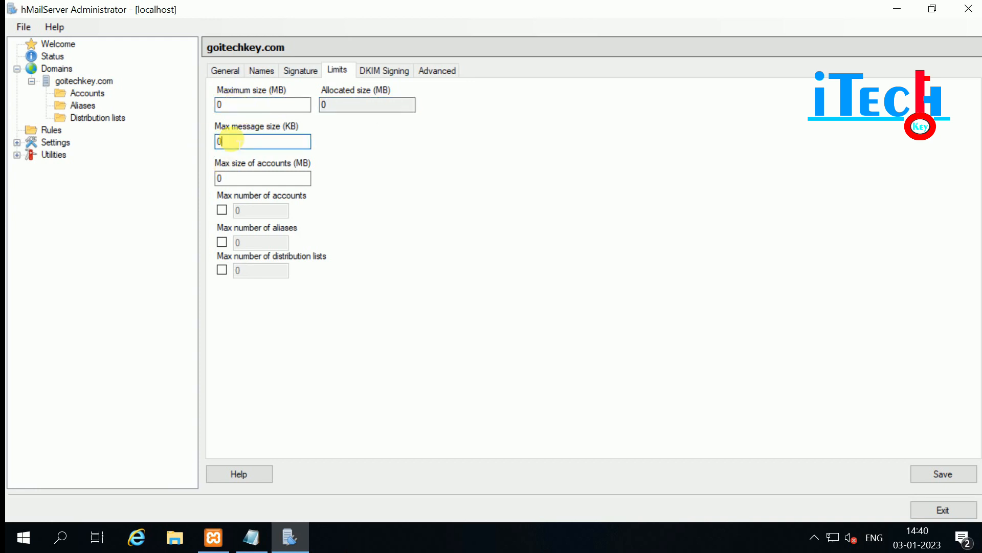
{"action": "left_click", "coordinate": [238, 179]}
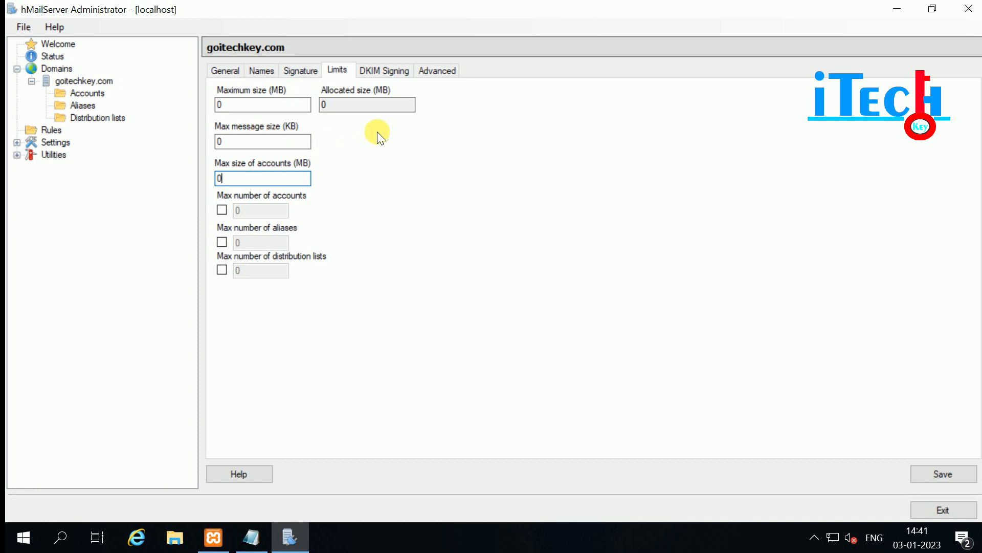
{"action": "left_click", "coordinate": [381, 71]}
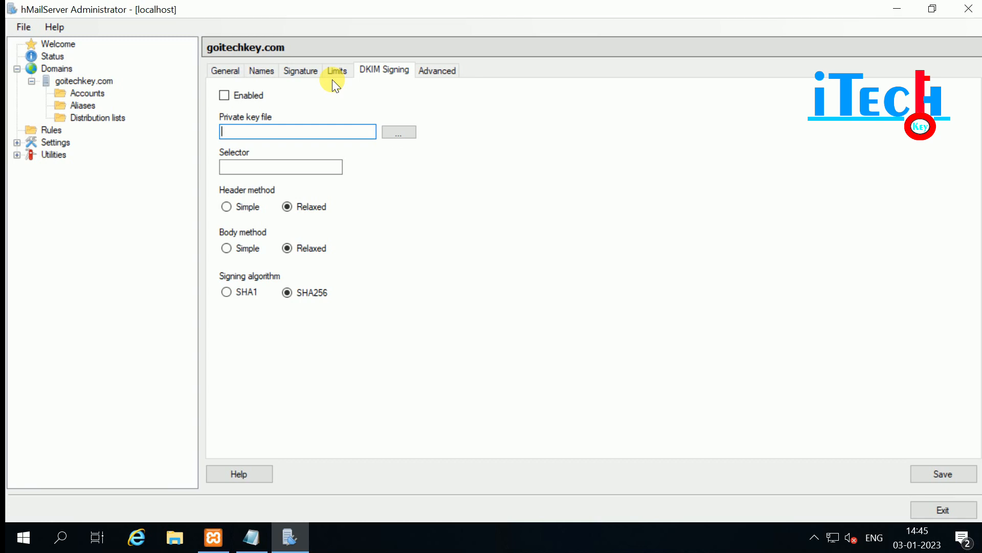
Confirm dkim.goitechkey.pem exists in C:\hMailServer\Bin\goitechkey.com, then return to hMailServer Administrator.
{"action": "left_click", "coordinate": [896, 9]}
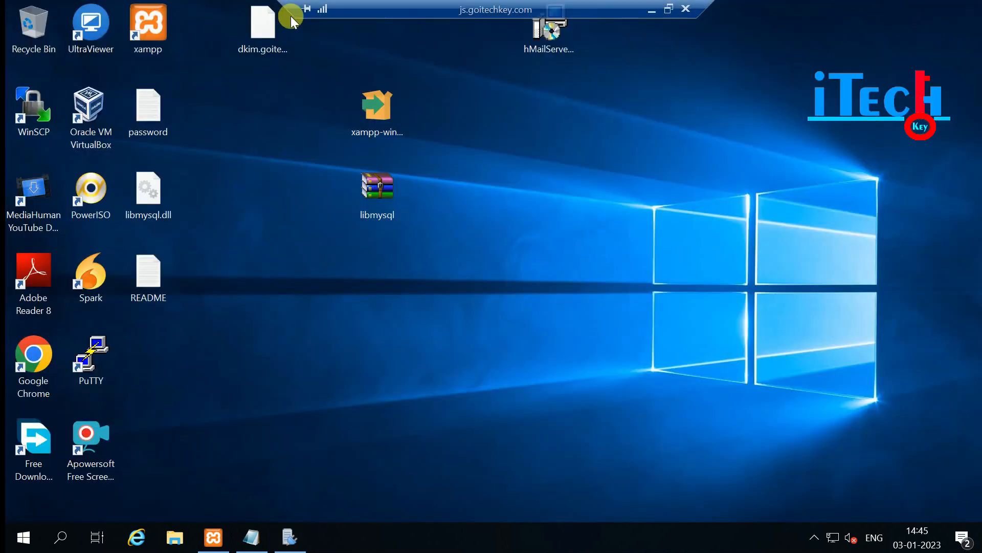
{"action": "left_click", "coordinate": [243, 23]}
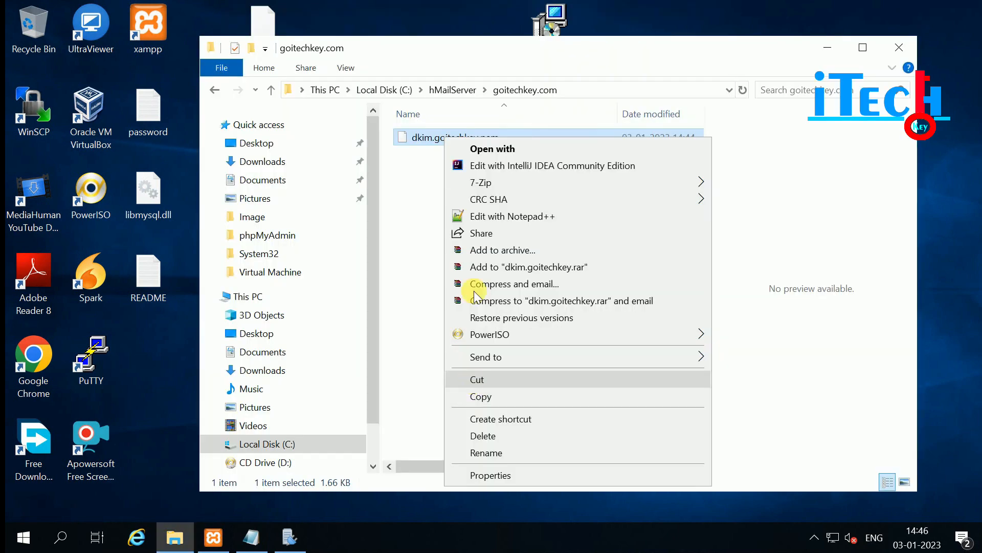
{"action": "left_click", "coordinate": [473, 395]}
{"action": "left_click", "coordinate": [440, 88]}
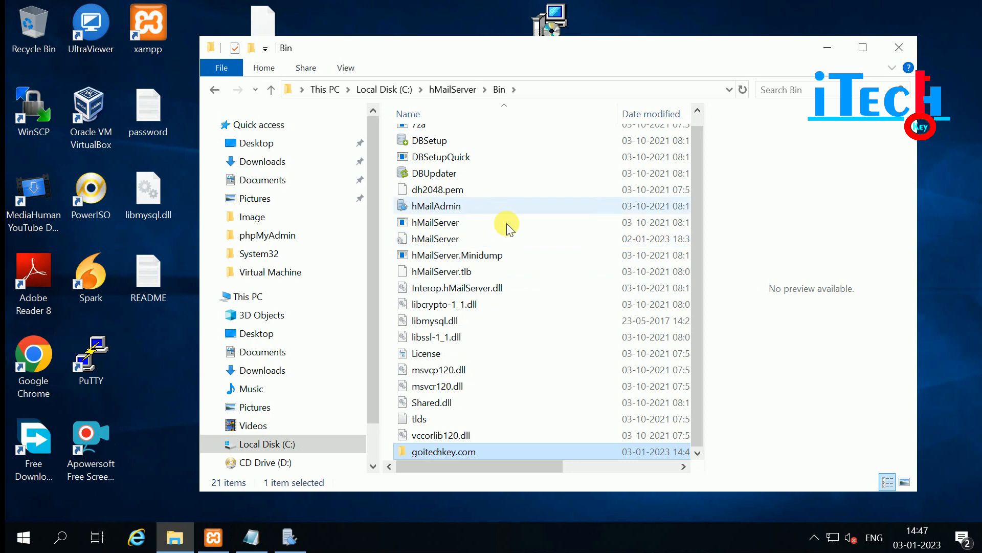
{"action": "double_click", "coordinate": [462, 455]}
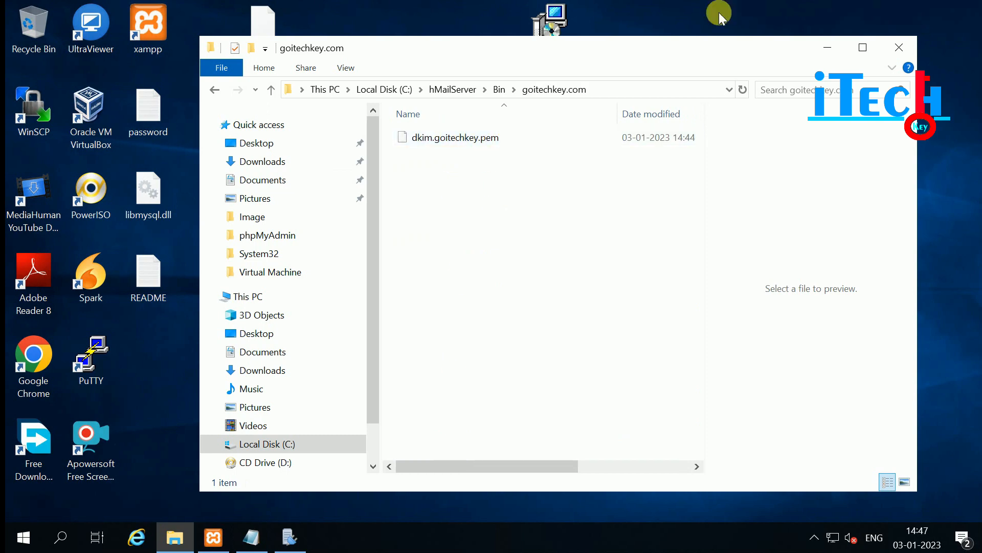
{"action": "left_click", "coordinate": [900, 48]}
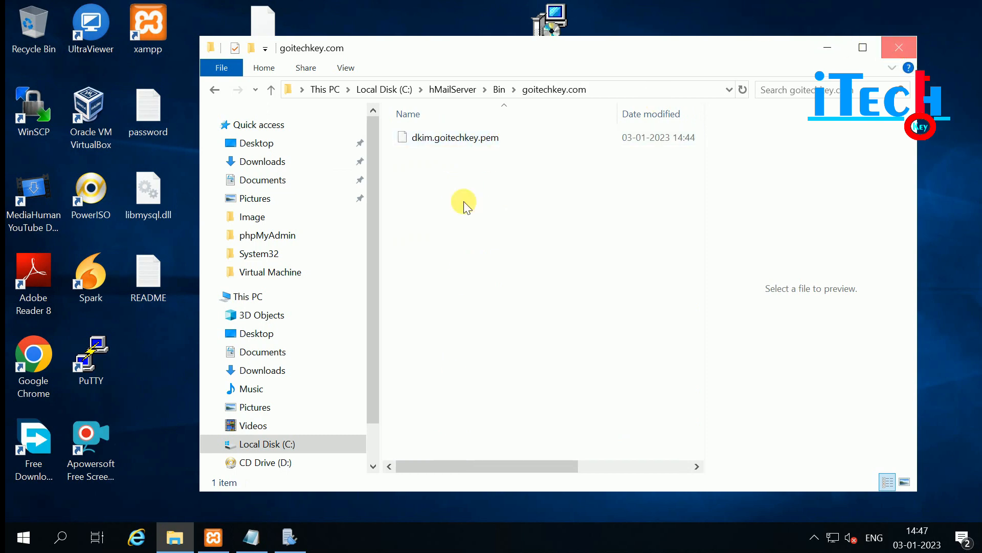
{"action": "left_click", "coordinate": [298, 527]}
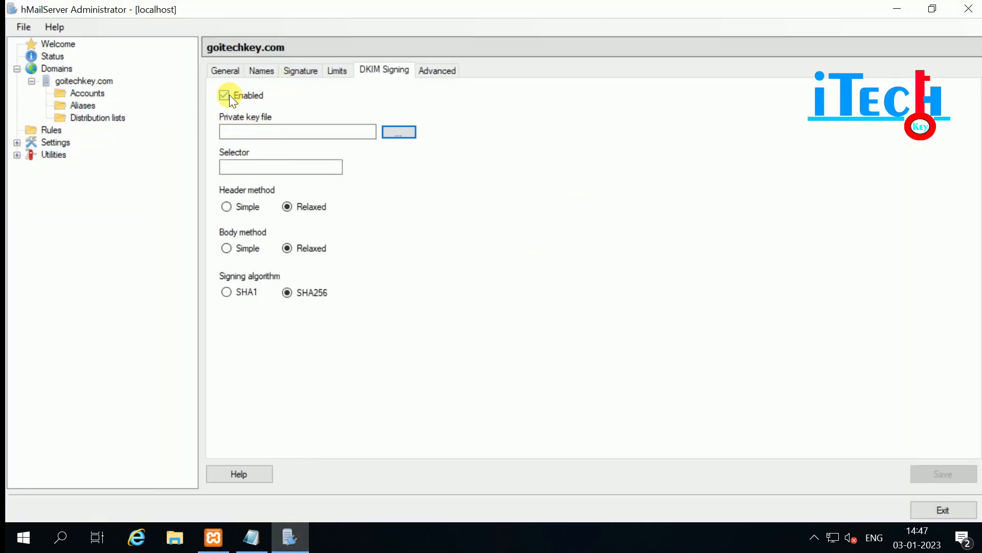
Set the DKIM private key file to dkim.goitechkey.pem in Bin\goitechkey.com.
{"action": "left_click", "coordinate": [390, 133]}
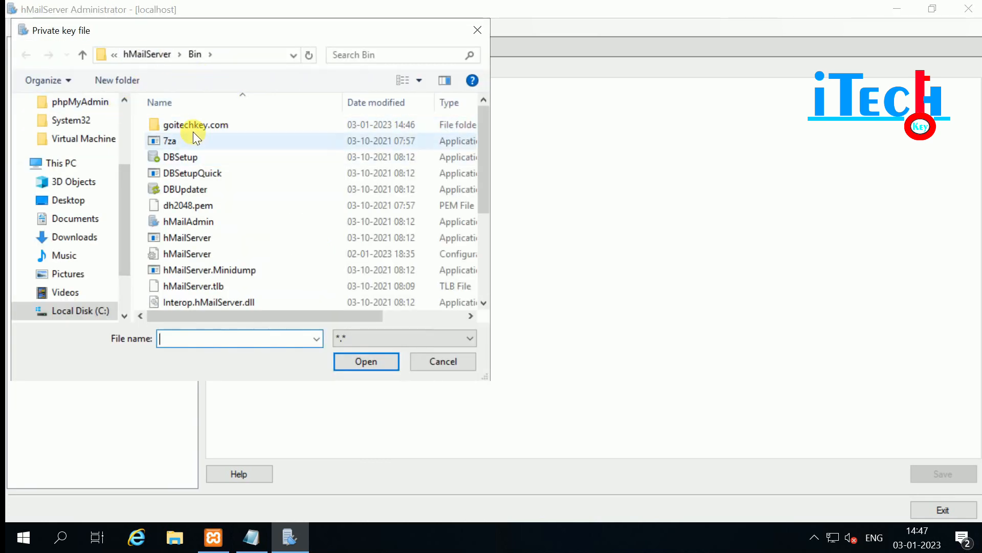
{"action": "double_click", "coordinate": [170, 125]}
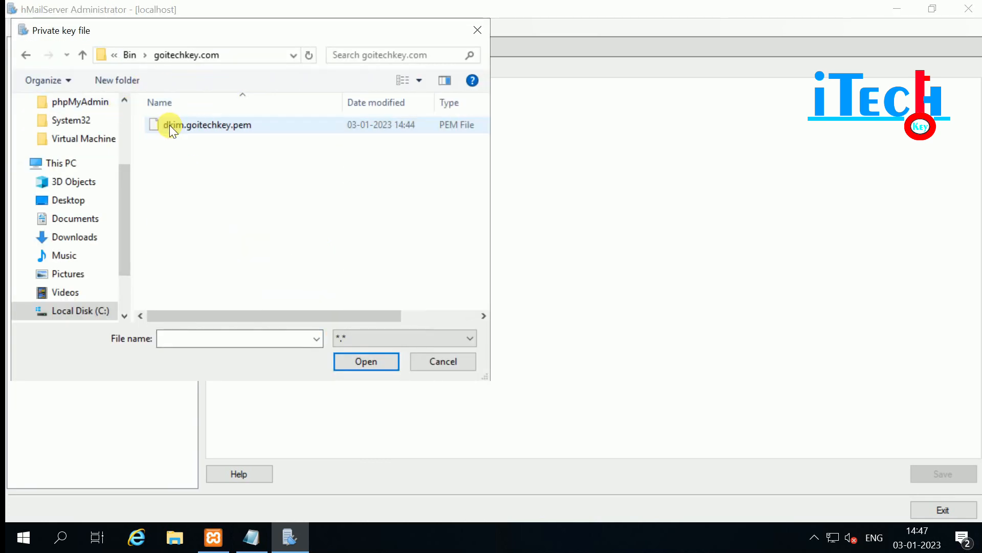
{"action": "left_click", "coordinate": [184, 125]}
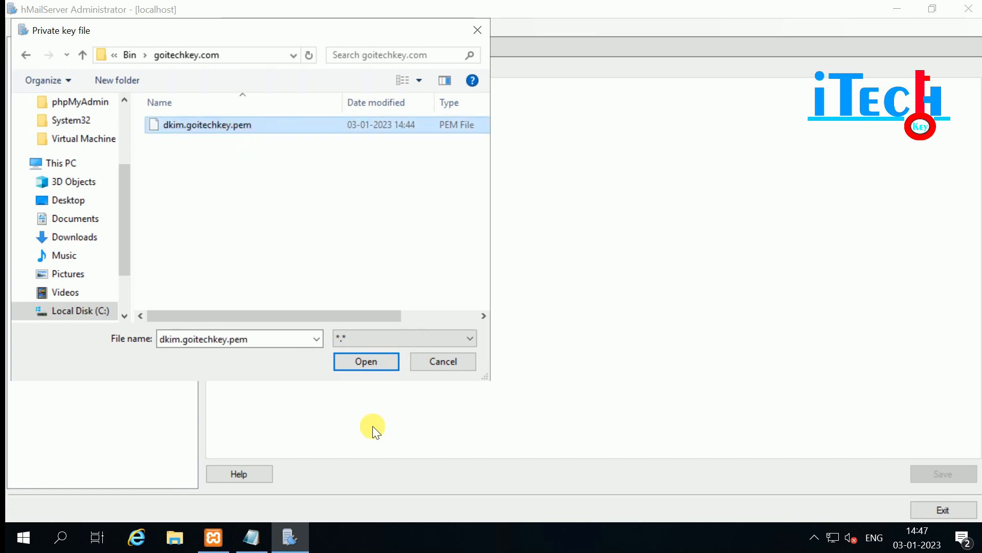
{"action": "left_click", "coordinate": [367, 361]}
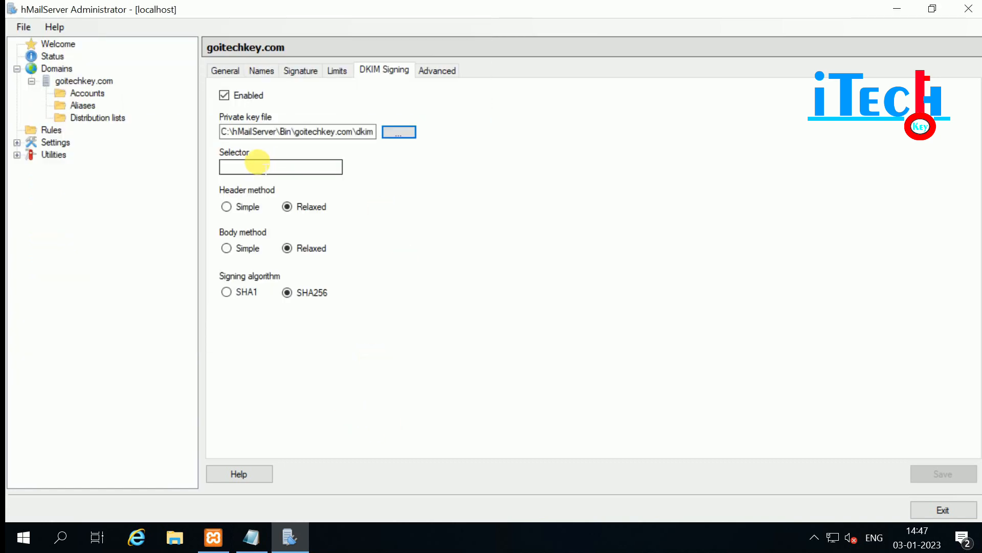
Enter the DKIM selector 'dkim' and save the signing settings.
{"action": "left_click", "coordinate": [253, 167]}
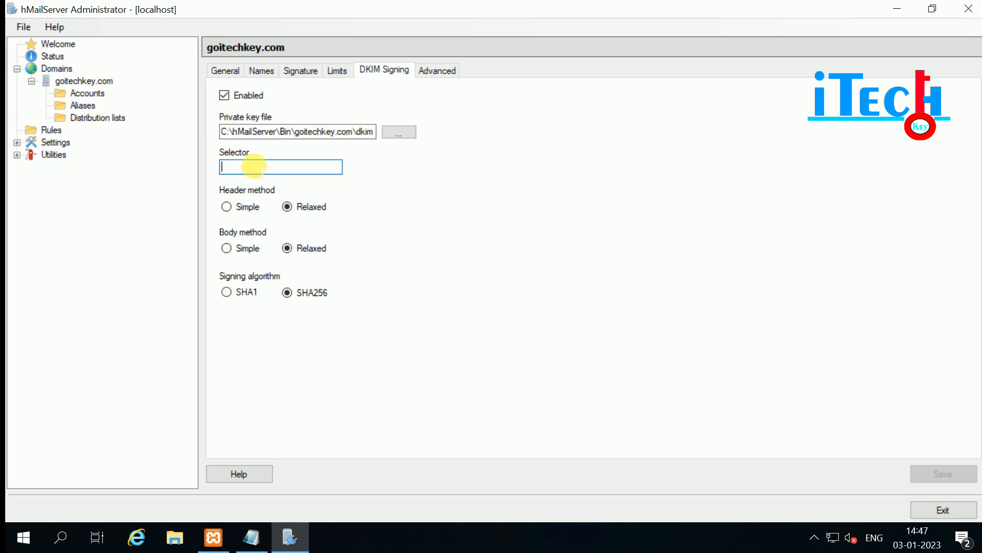
{"action": "type", "text": "dkim"}
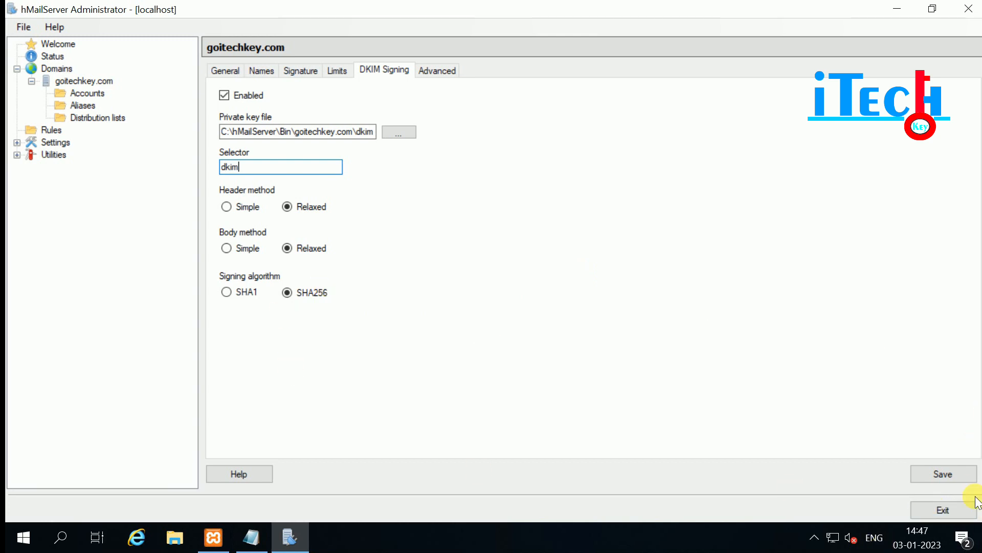
{"action": "left_click", "coordinate": [945, 477]}
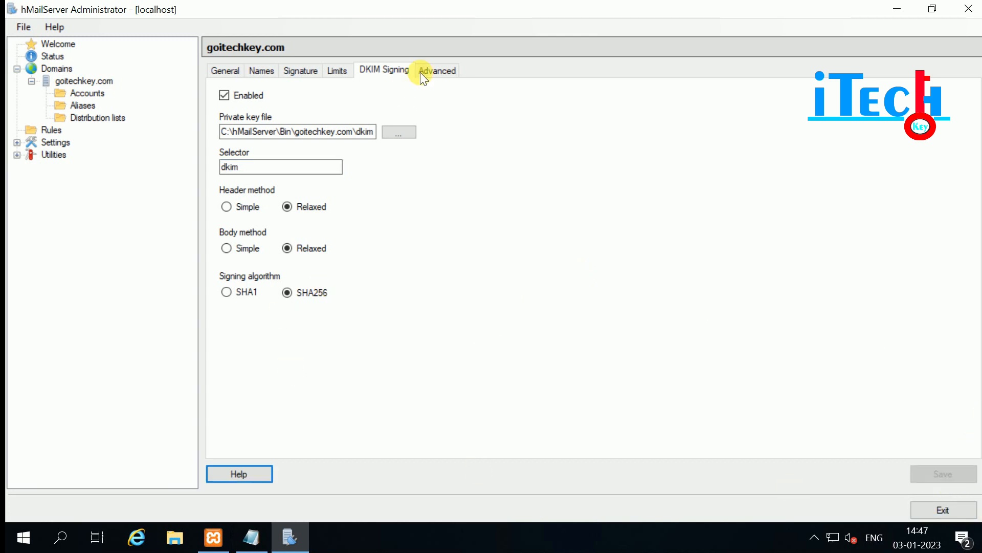
{"action": "left_click", "coordinate": [438, 70]}
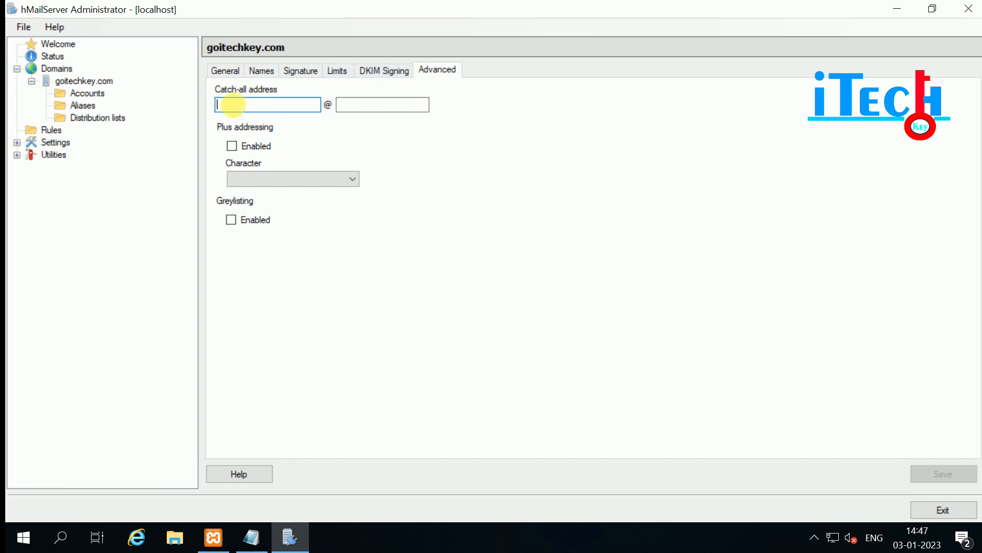
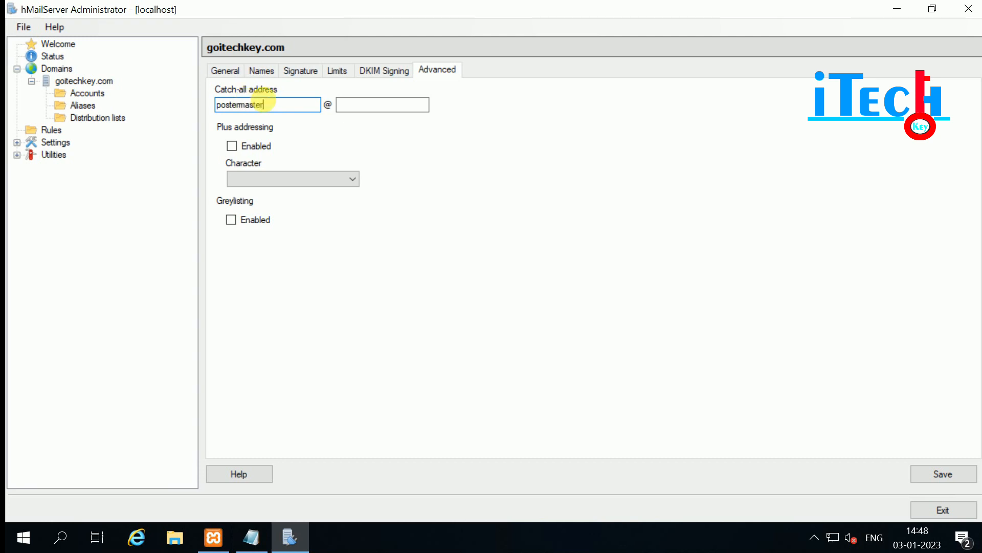
{"action": "left_click", "coordinate": [361, 104]}
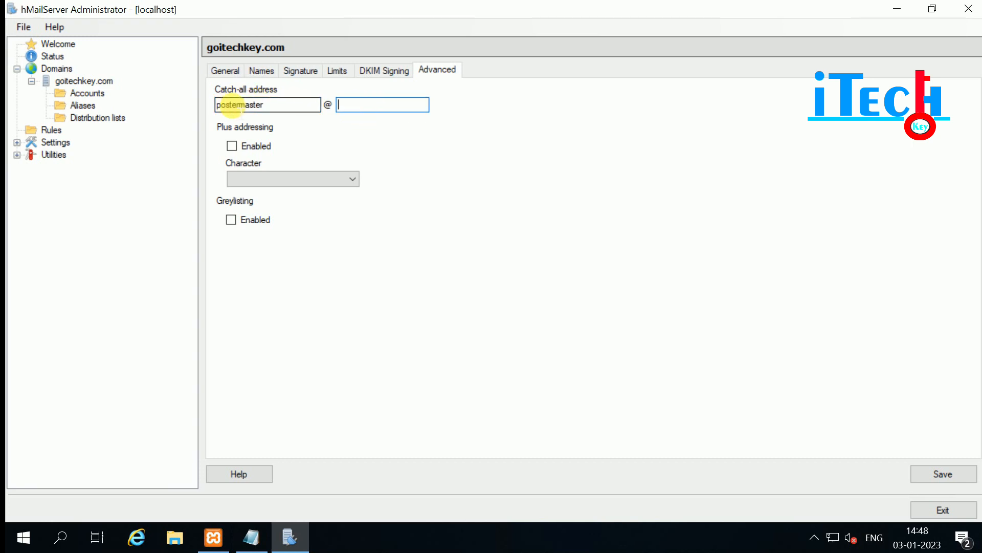
{"action": "left_click", "coordinate": [239, 105]}
{"action": "key", "text": "BackSpace"}
{"action": "key", "text": "BackSpace"}
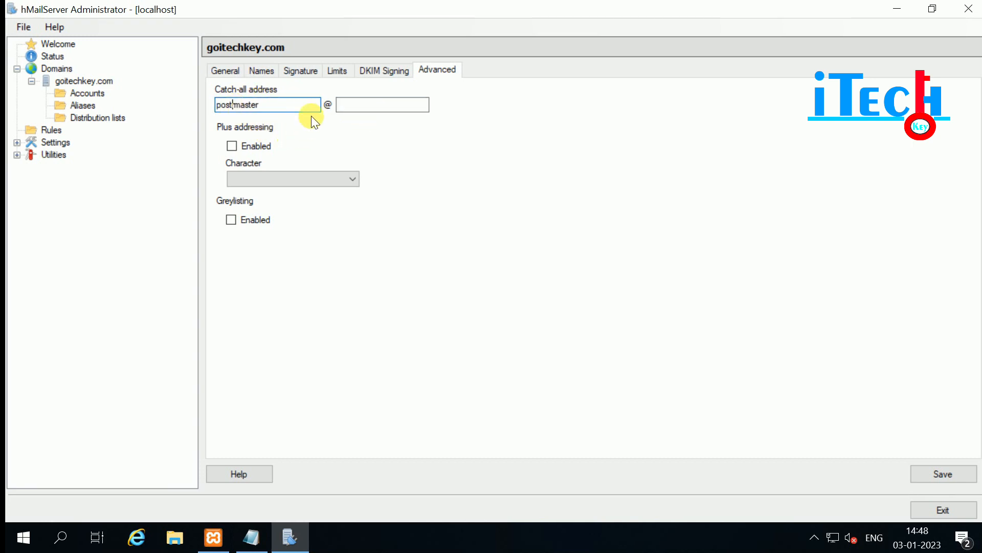
{"action": "left_click", "coordinate": [344, 105]}
{"action": "type", "text": "g"}
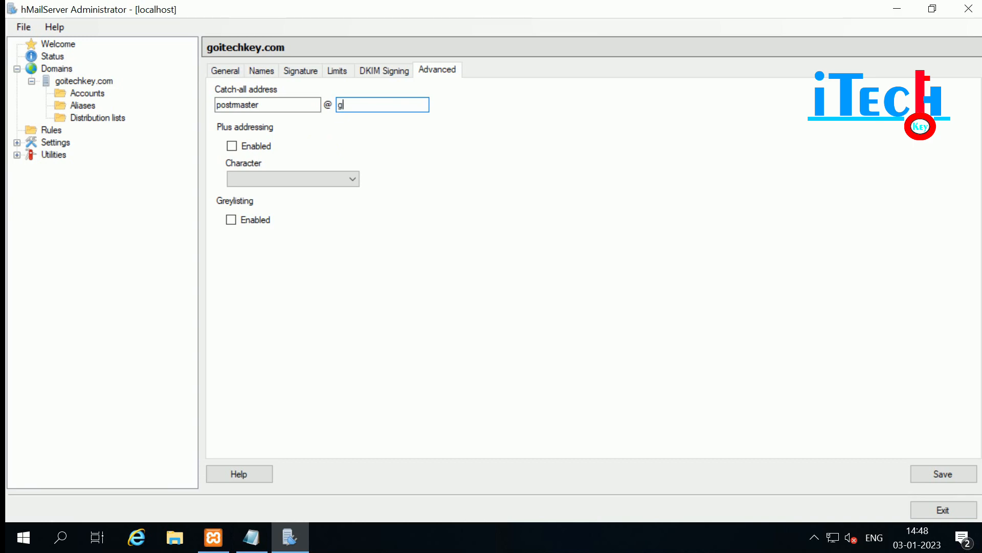
{"action": "type", "text": "oitechkey.com"}
Leave plus addressing off and save the domain's Advanced settings.
{"action": "left_click", "coordinate": [231, 145]}
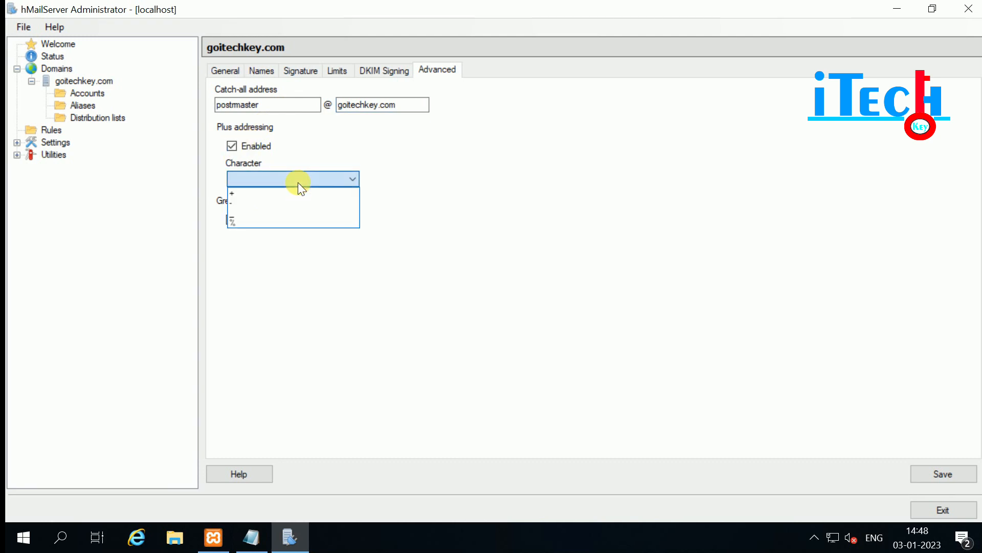
{"action": "left_click", "coordinate": [298, 183]}
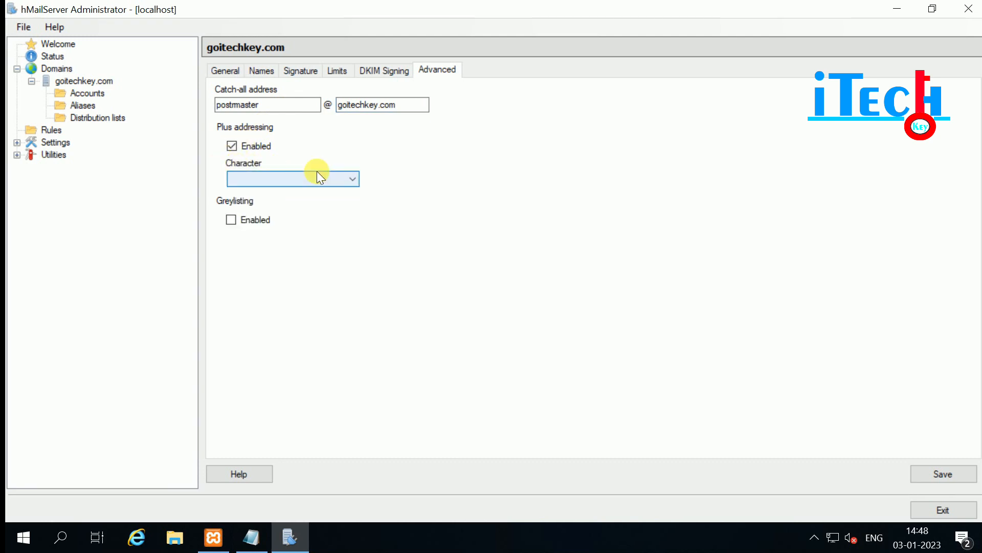
{"action": "left_click", "coordinate": [231, 146]}
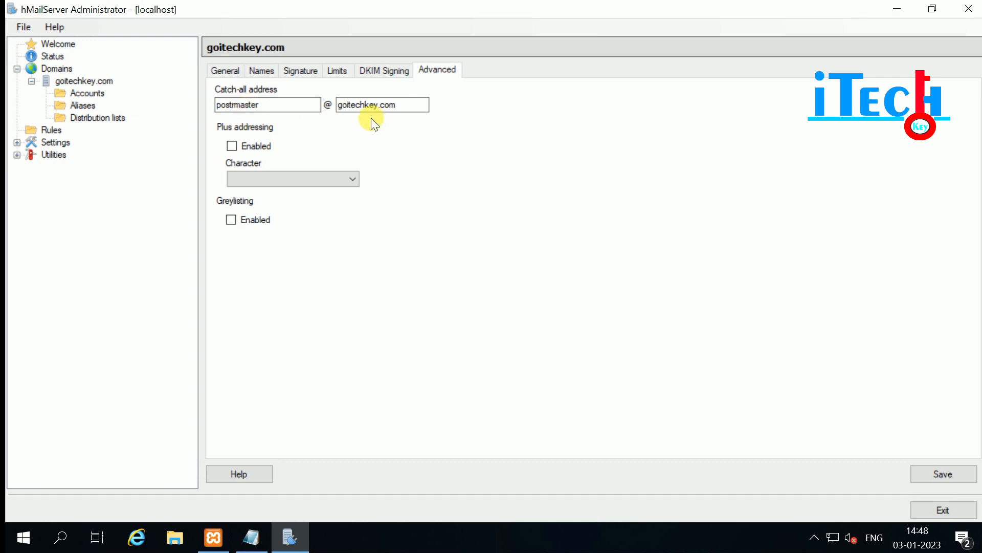
{"action": "left_click", "coordinate": [951, 472]}
{"action": "left_click", "coordinate": [110, 83]}
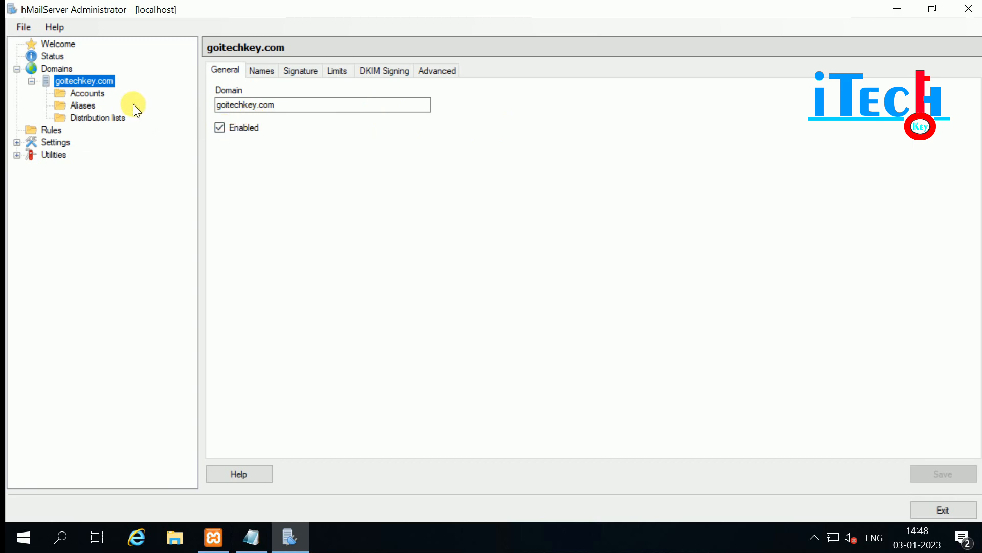
{"action": "left_click", "coordinate": [89, 92]}
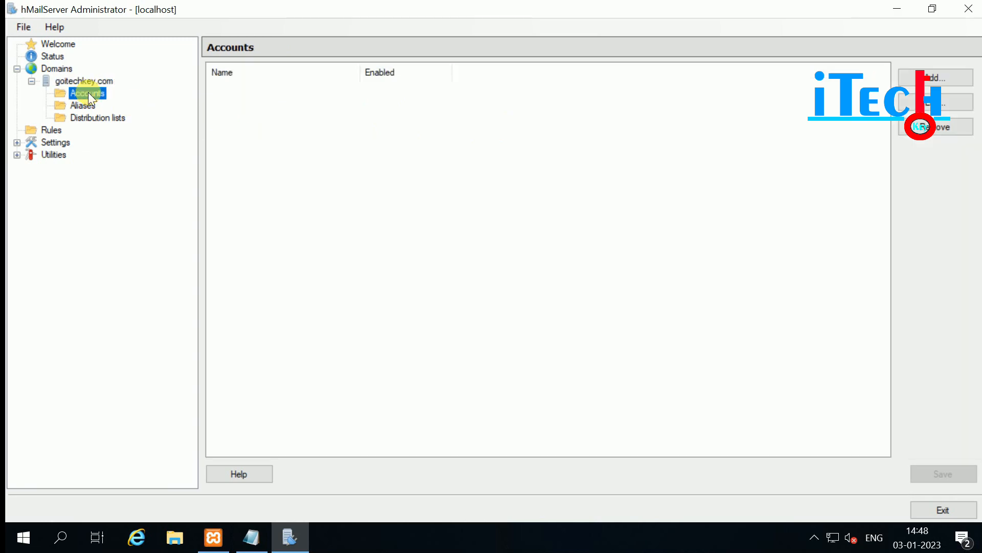
{"action": "left_click", "coordinate": [935, 78]}
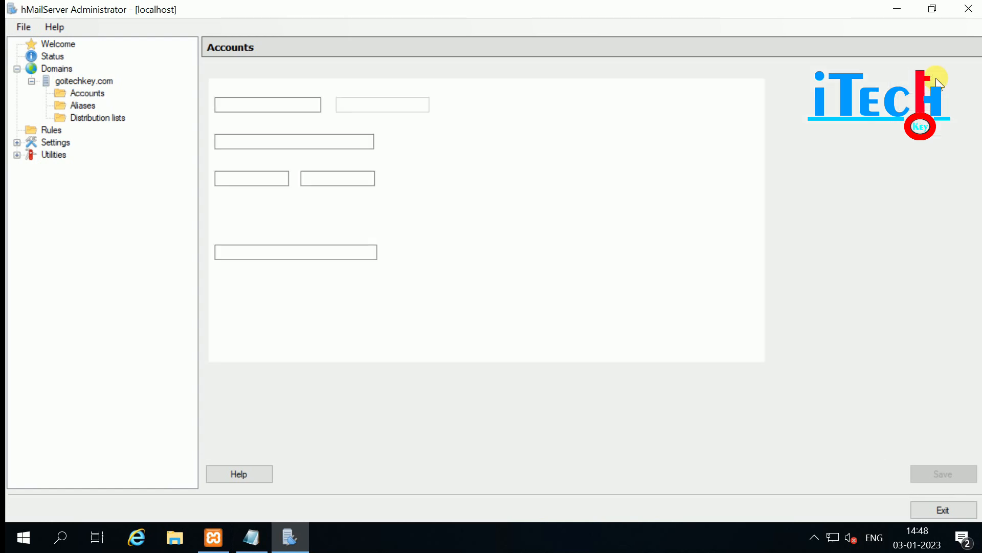
{"action": "left_click", "coordinate": [227, 104]}
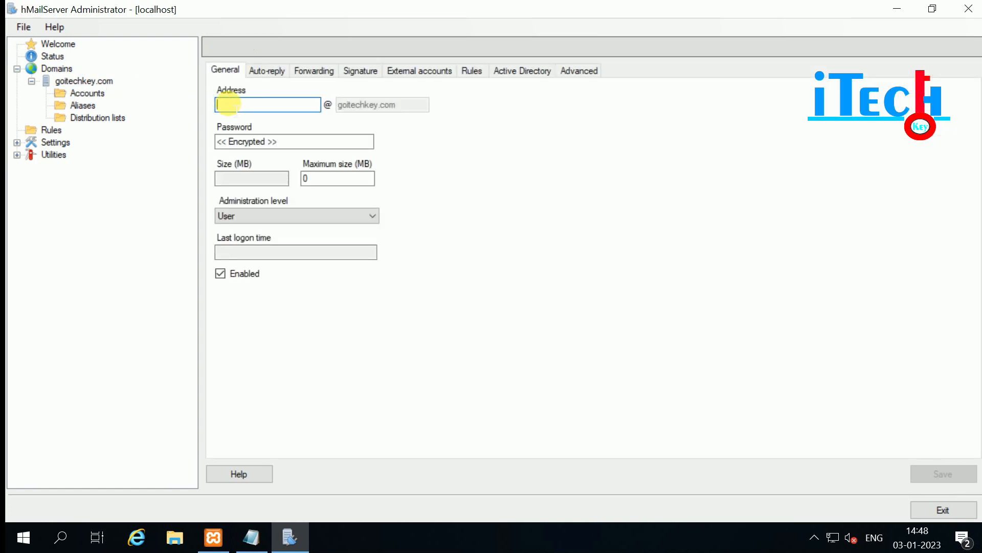
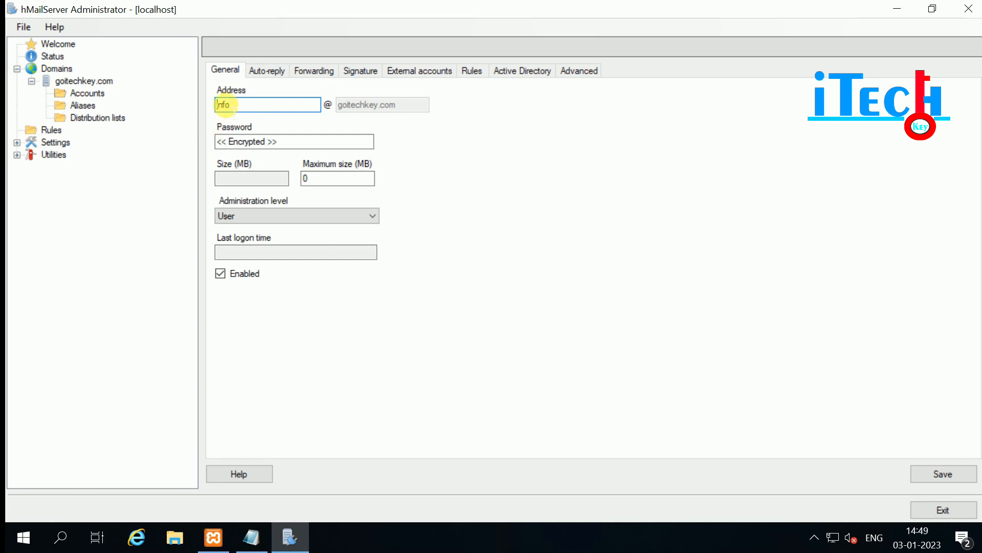
{"action": "left_click", "coordinate": [244, 141]}
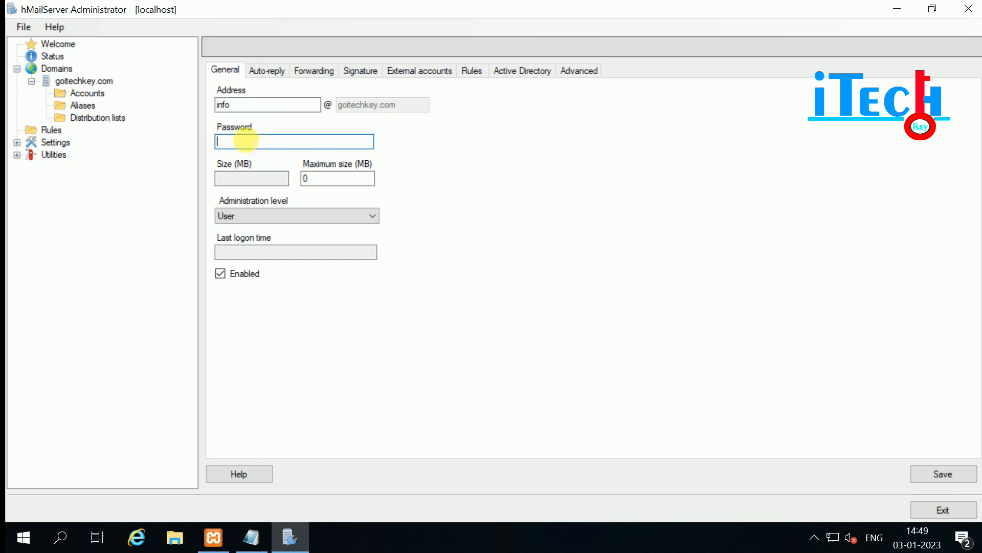
{"action": "type", "text": "********"}
{"action": "left_click", "coordinate": [255, 178]}
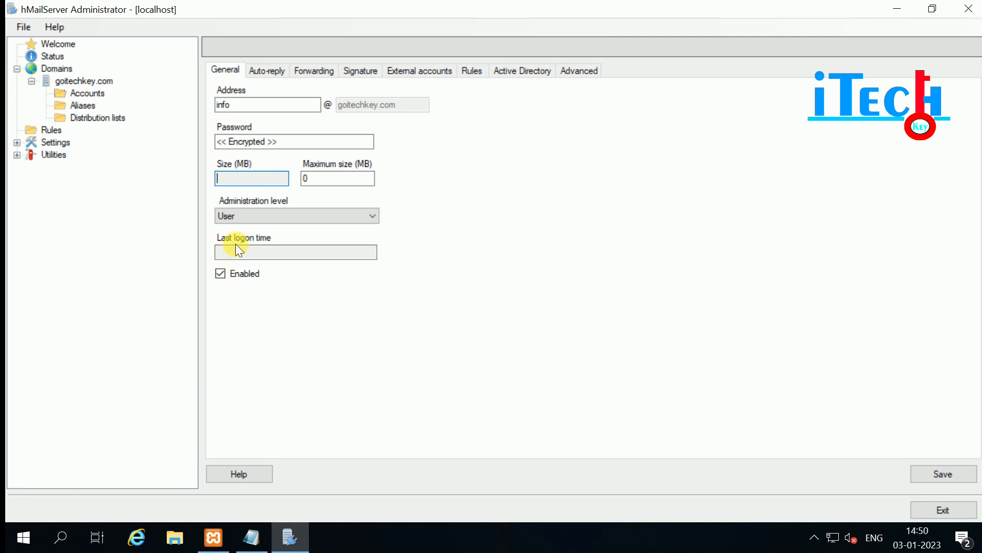
Keep the new account's administration level at User.
{"action": "left_click", "coordinate": [230, 214]}
{"action": "left_click", "coordinate": [233, 211]}
{"action": "left_click", "coordinate": [232, 209]}
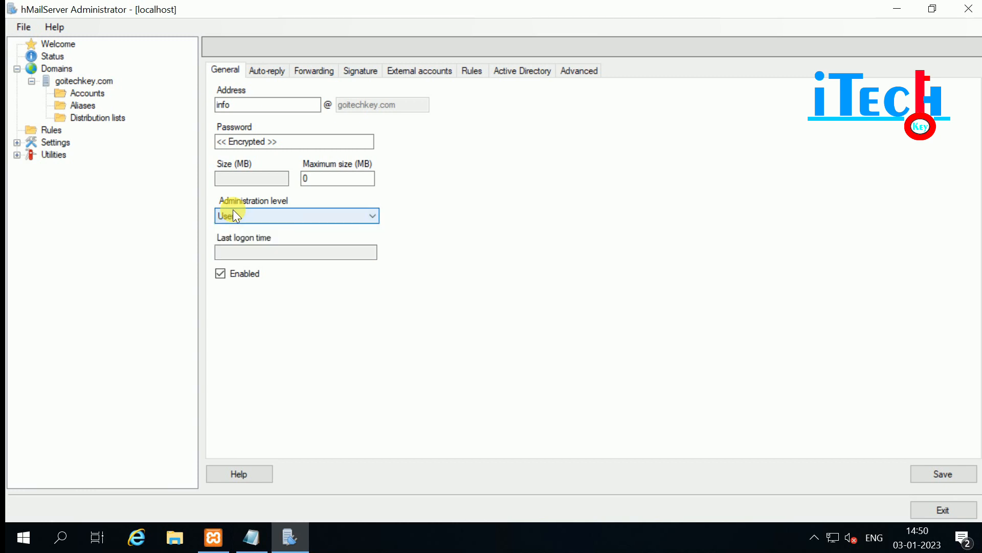
{"action": "left_click", "coordinate": [236, 214]}
{"action": "left_click", "coordinate": [238, 215]}
{"action": "left_click", "coordinate": [239, 217]}
{"action": "left_click", "coordinate": [238, 217]}
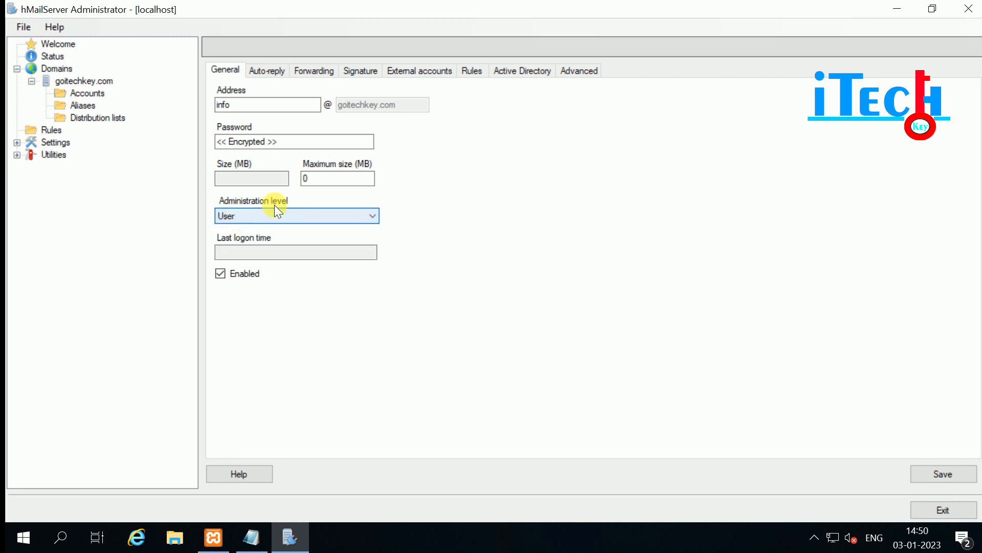
Leave auto-reply turned off for the new account.
{"action": "left_click", "coordinate": [263, 70]}
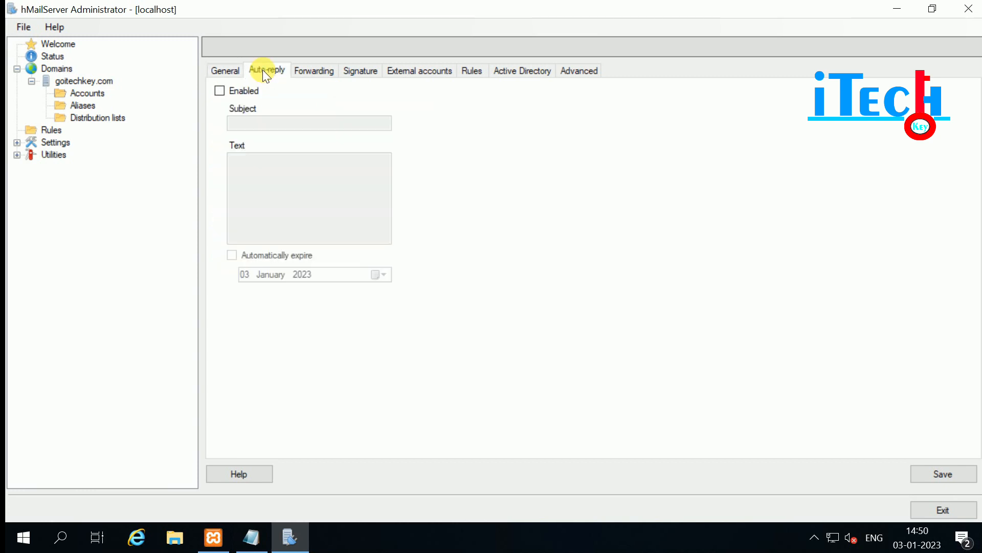
{"action": "left_click", "coordinate": [217, 90]}
{"action": "left_click", "coordinate": [218, 90]}
{"action": "left_click", "coordinate": [219, 92]}
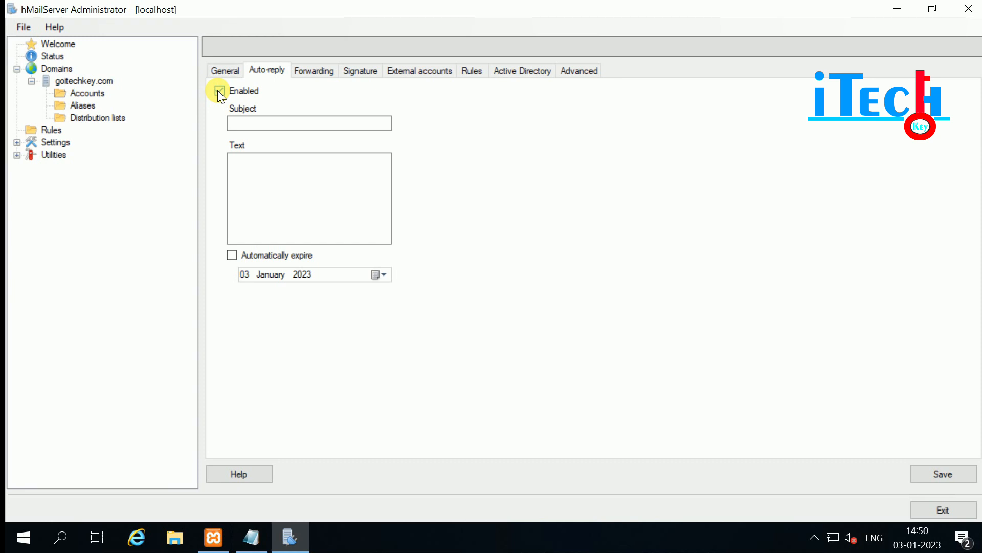
{"action": "left_click", "coordinate": [219, 91]}
{"action": "left_click", "coordinate": [219, 91]}
{"action": "left_click", "coordinate": [219, 91]}
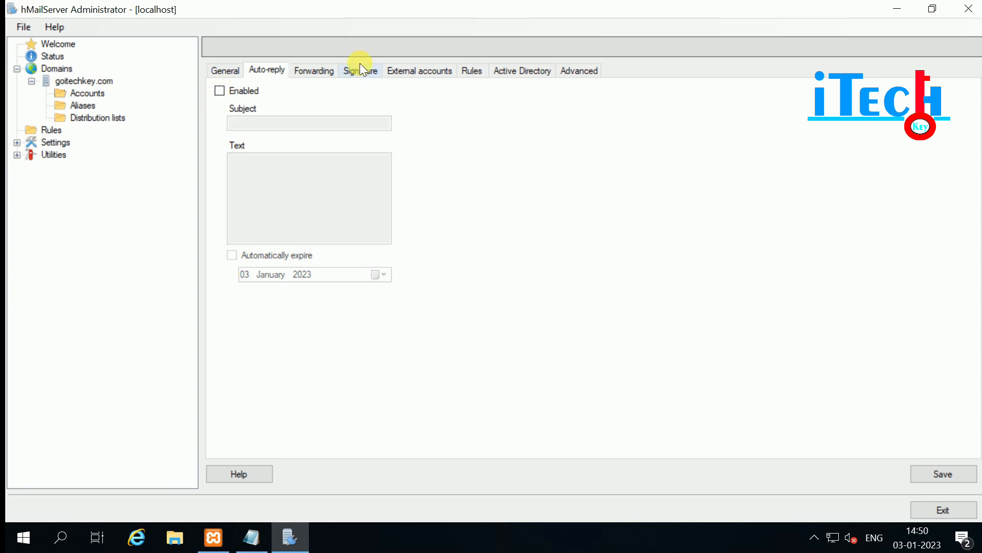
Leave mail forwarding disabled for the account.
{"action": "left_click", "coordinate": [314, 71]}
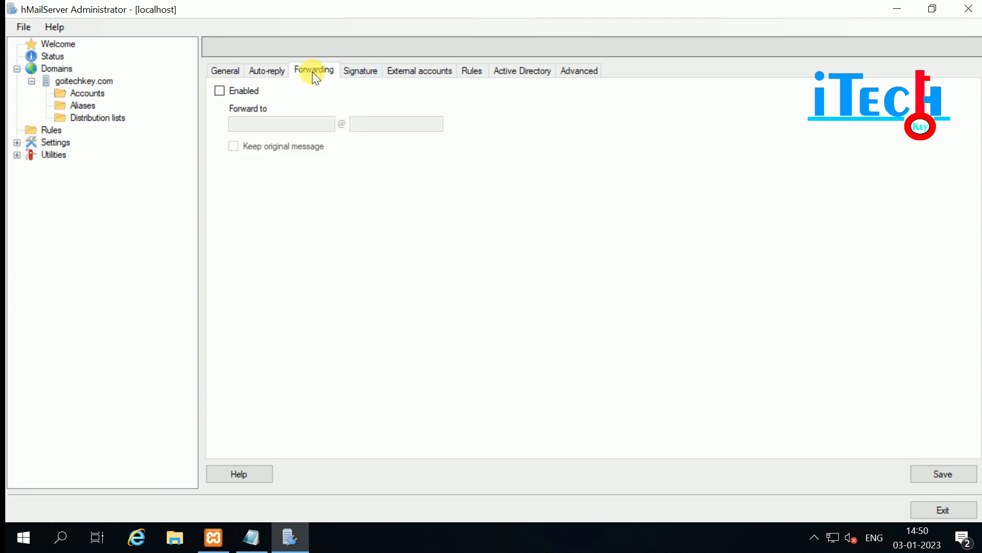
{"action": "left_click", "coordinate": [218, 90]}
{"action": "left_click", "coordinate": [248, 123]}
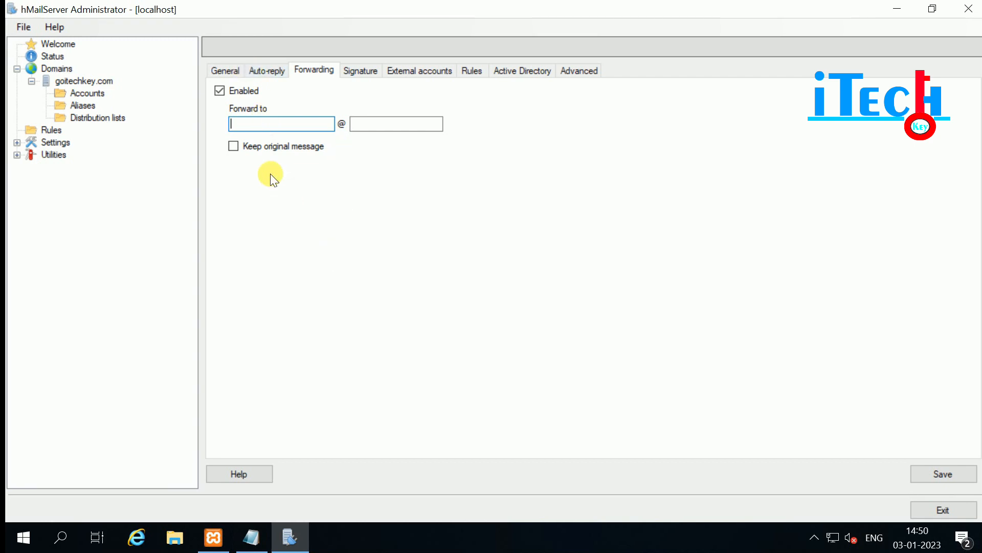
{"action": "left_click", "coordinate": [219, 91]}
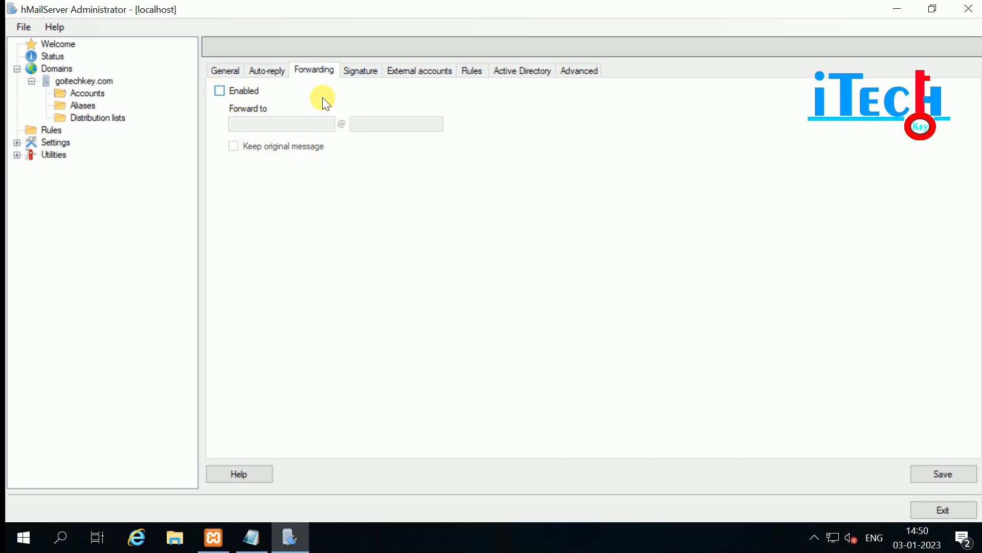
Keep the account's email signature disabled and view its external accounts.
{"action": "left_click", "coordinate": [360, 72]}
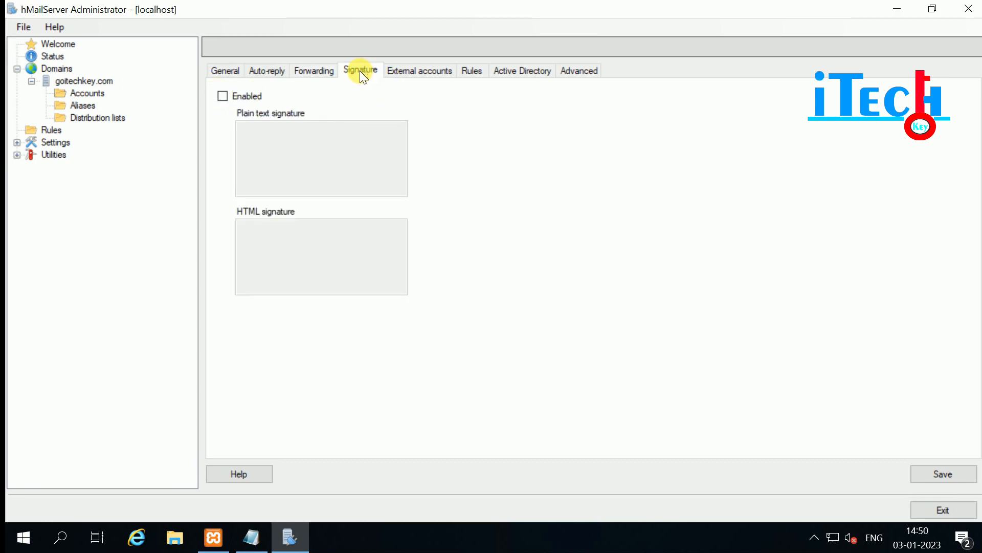
{"action": "left_click", "coordinate": [222, 96]}
{"action": "left_click", "coordinate": [291, 146]}
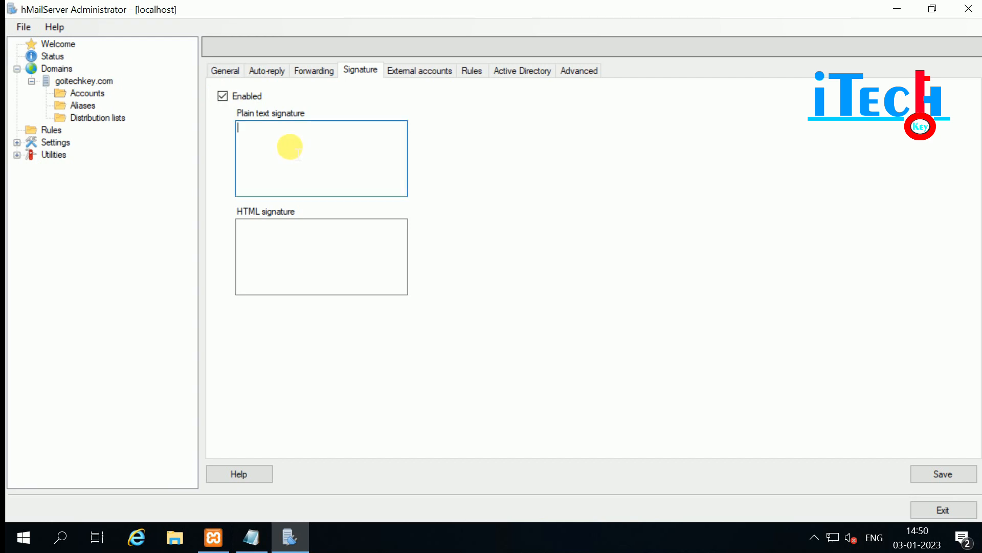
{"action": "left_click", "coordinate": [220, 93]}
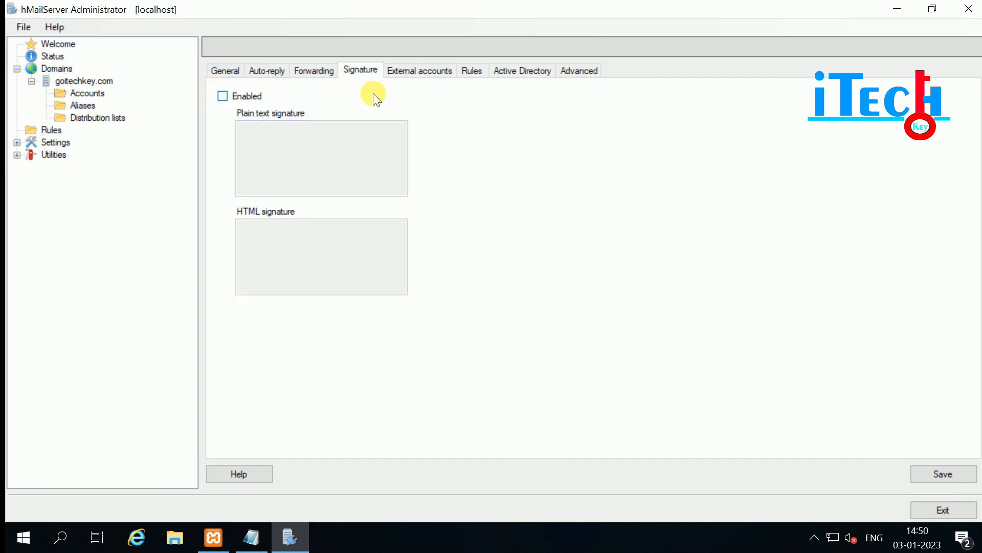
{"action": "left_click", "coordinate": [422, 70]}
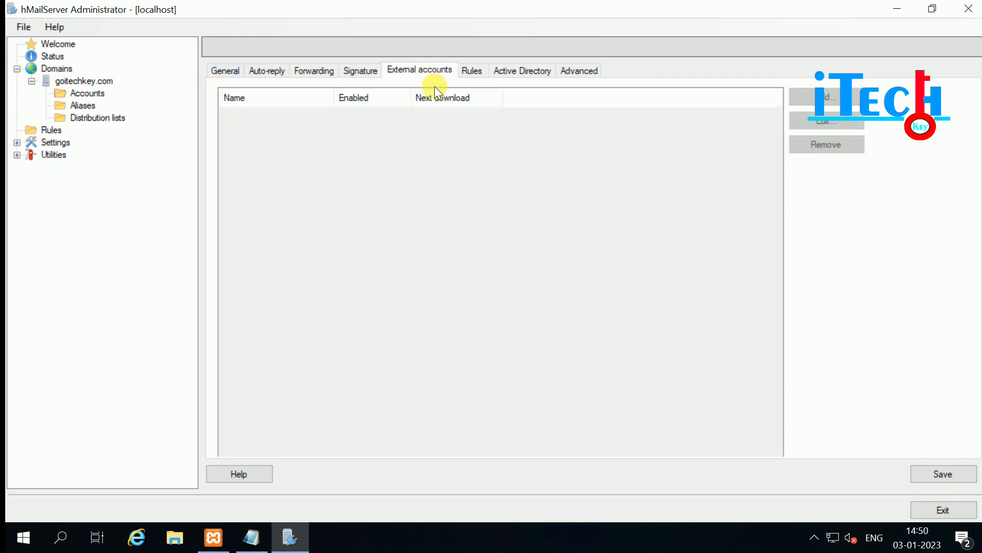
Try a POP3 external account with no security and a 1-minute interval, then discard it.
{"action": "left_click", "coordinate": [826, 97]}
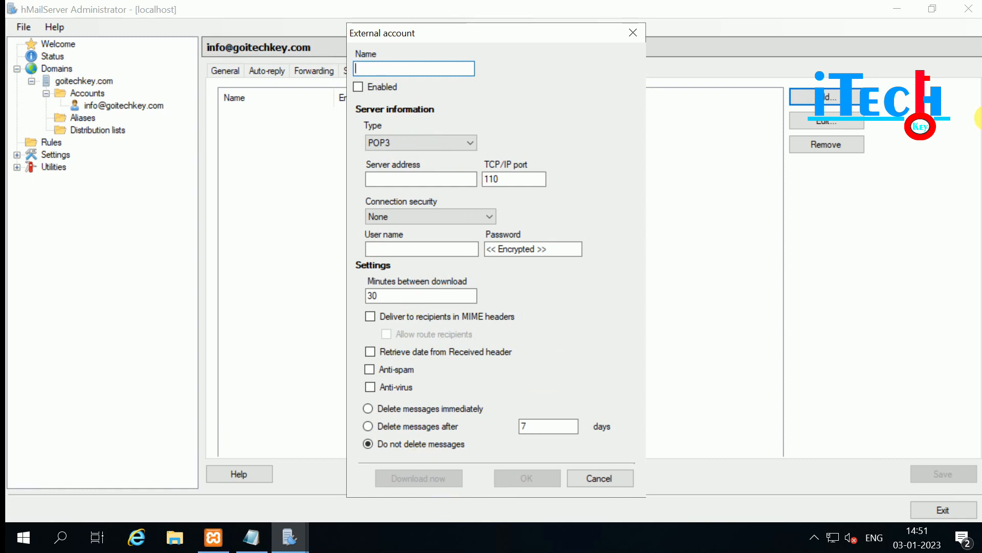
{"action": "left_click", "coordinate": [405, 144]}
{"action": "left_click", "coordinate": [404, 142]}
{"action": "left_click", "coordinate": [381, 179]}
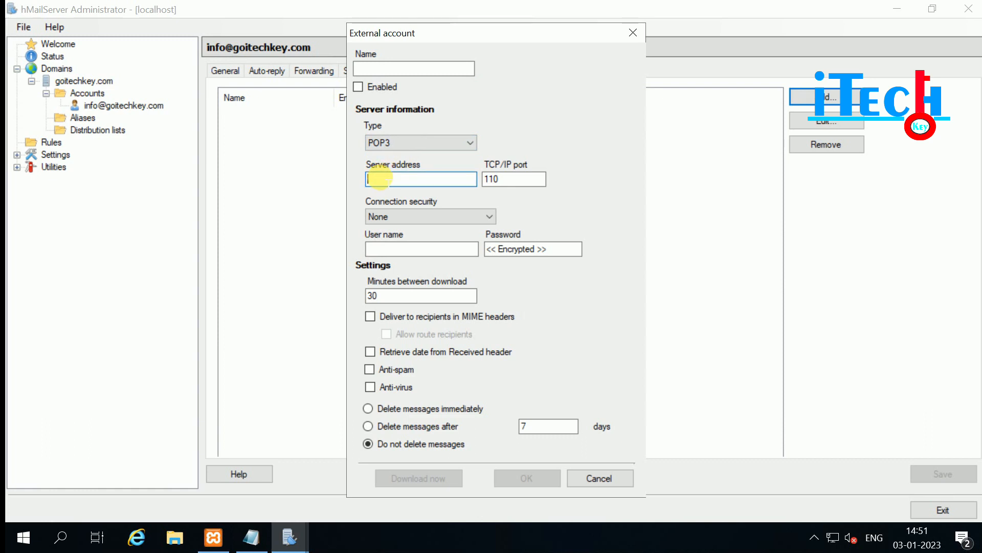
{"action": "left_click", "coordinate": [415, 216]}
{"action": "left_click", "coordinate": [416, 215]}
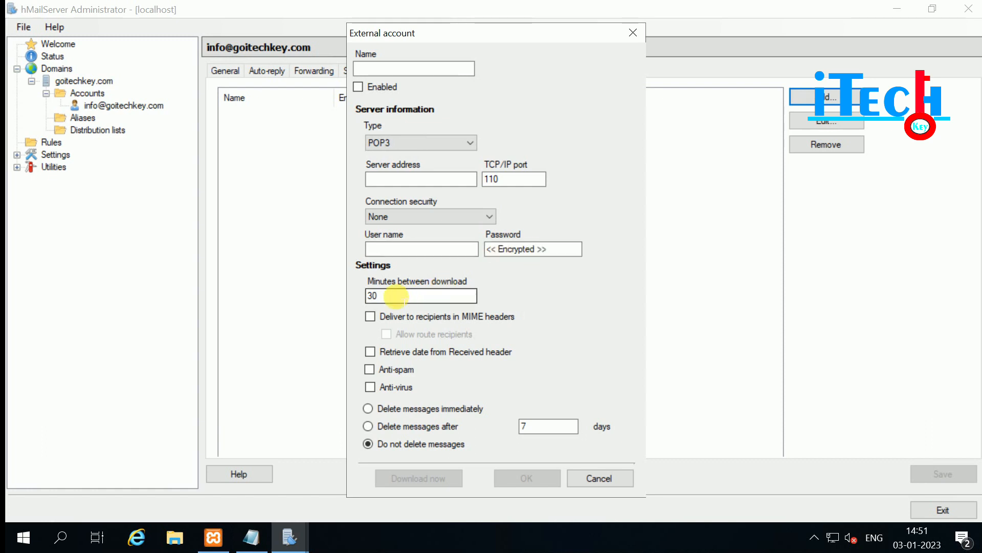
{"action": "left_click_drag", "start_coordinate": [381, 295], "coordinate": [336, 294]}
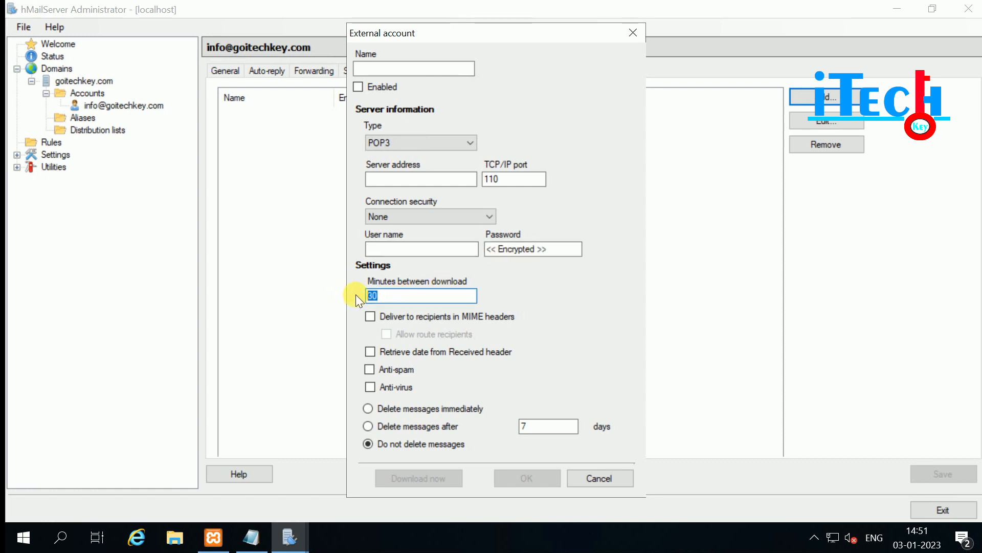
{"action": "type", "text": "1"}
{"action": "left_click", "coordinate": [601, 479]}
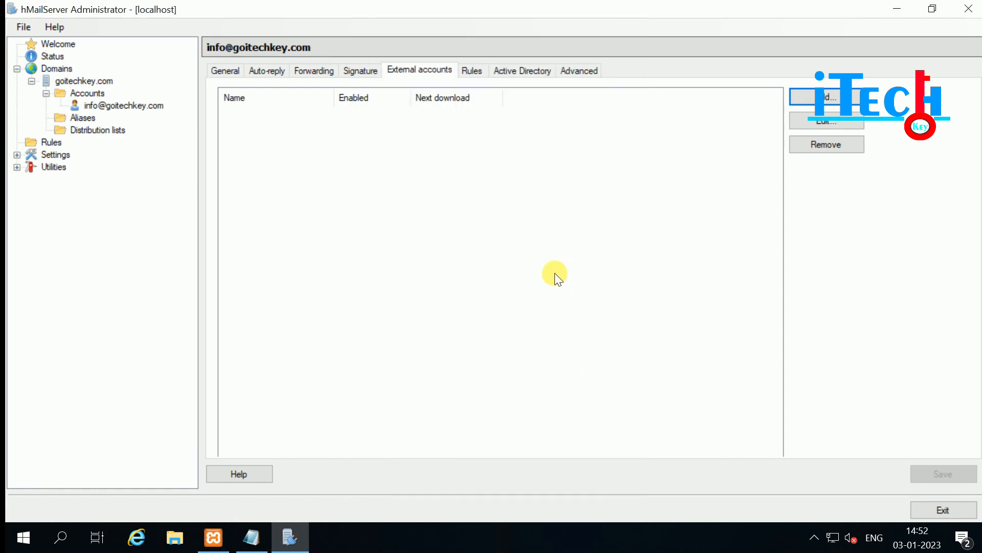
Explore a new rule's criterion with Equals comparison, cancel without saving, and view Active Directory settings.
{"action": "left_click", "coordinate": [469, 72]}
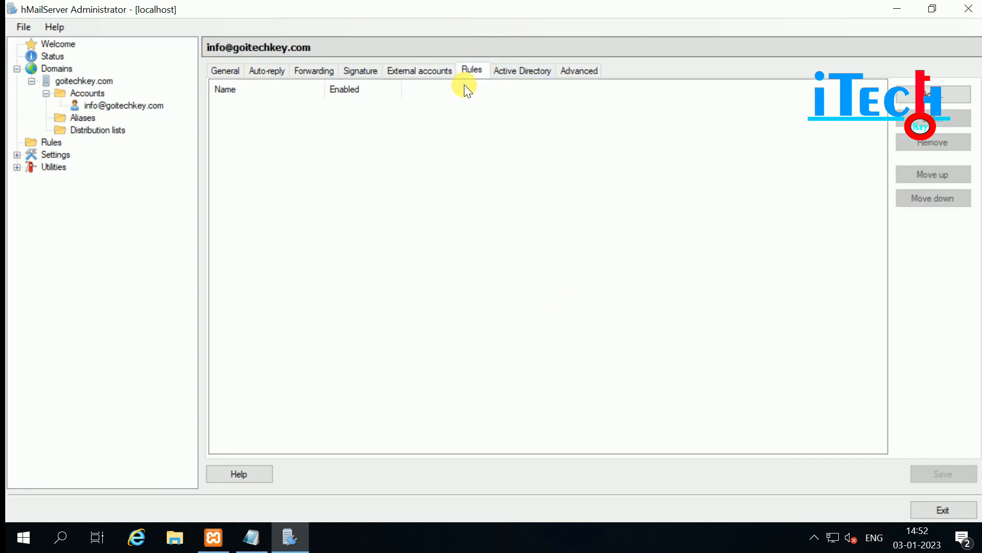
{"action": "left_click", "coordinate": [941, 100]}
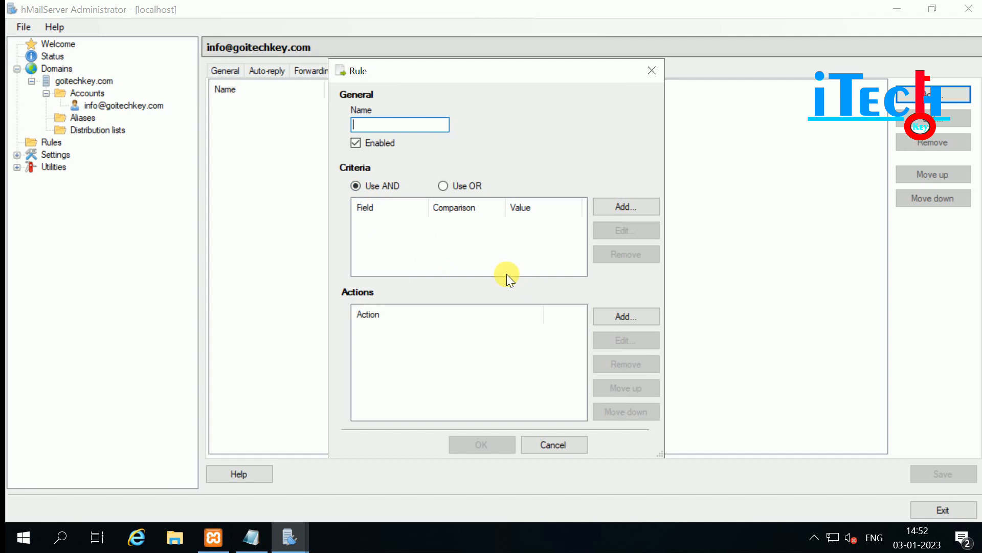
{"action": "left_click", "coordinate": [635, 210]}
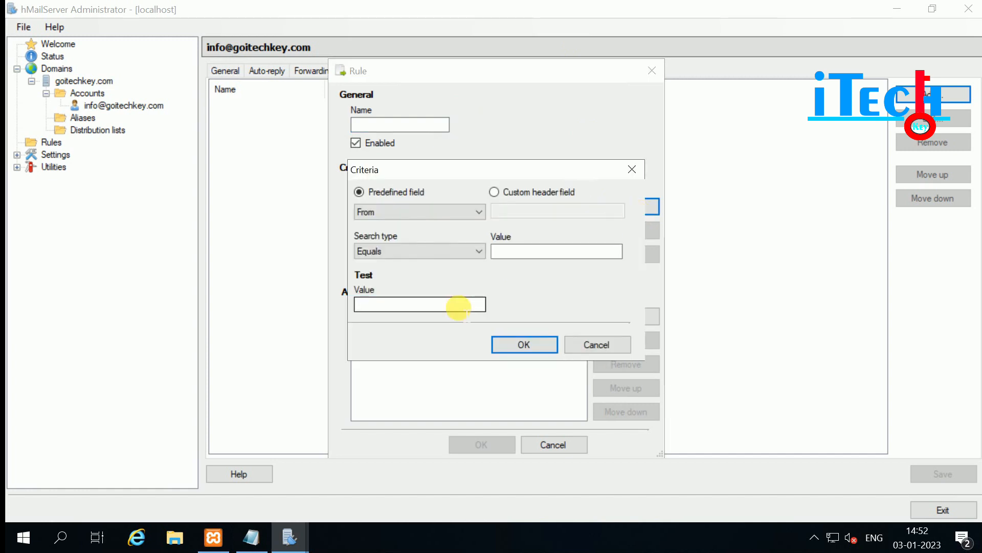
{"action": "left_click", "coordinate": [469, 249]}
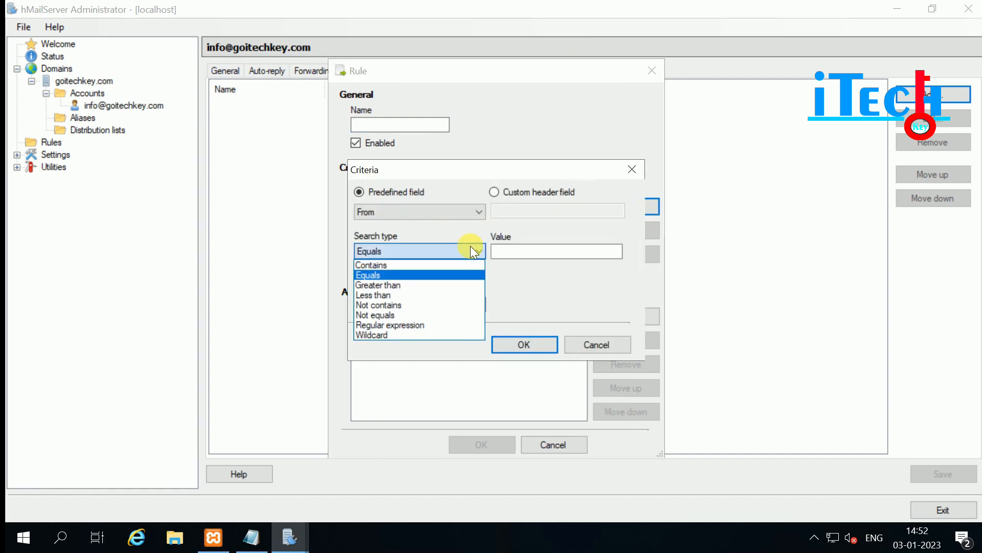
{"action": "left_click", "coordinate": [600, 347]}
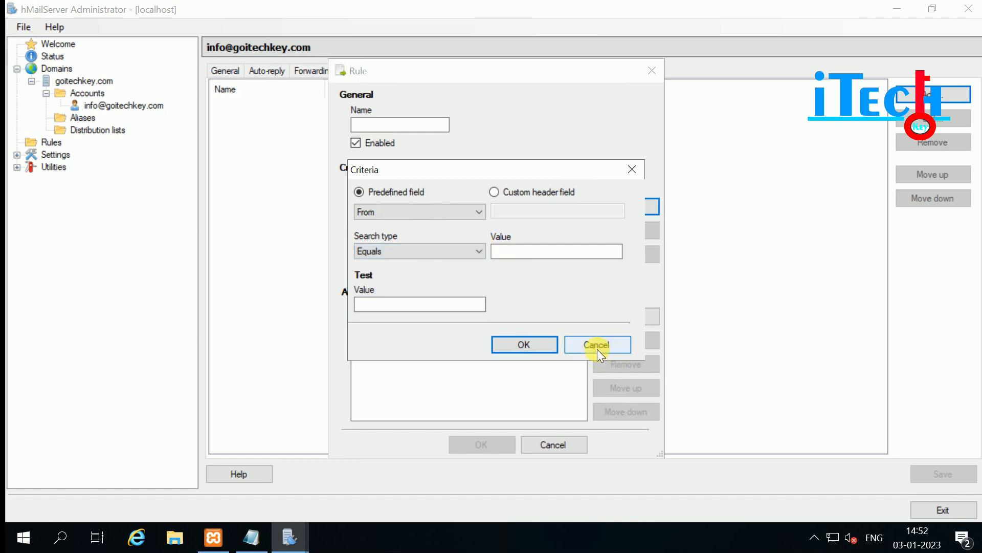
{"action": "left_click", "coordinate": [598, 349]}
{"action": "key", "text": "Escape"}
{"action": "left_click", "coordinate": [518, 74]}
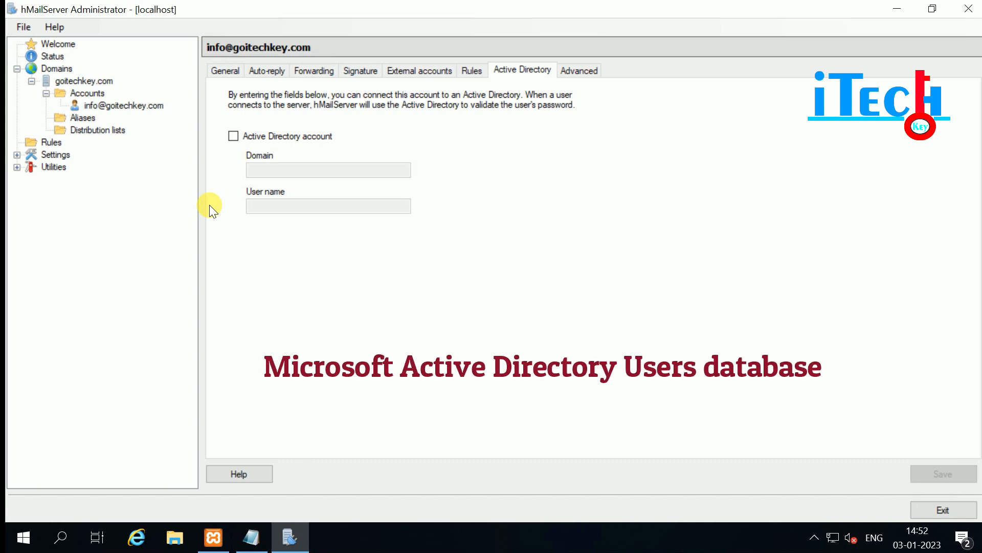
Toggle Active Directory sign-in on and off, then view the account's Advanced page with blank name fields.
{"action": "left_click", "coordinate": [244, 137]}
{"action": "left_click", "coordinate": [244, 137]}
{"action": "left_click", "coordinate": [584, 70]}
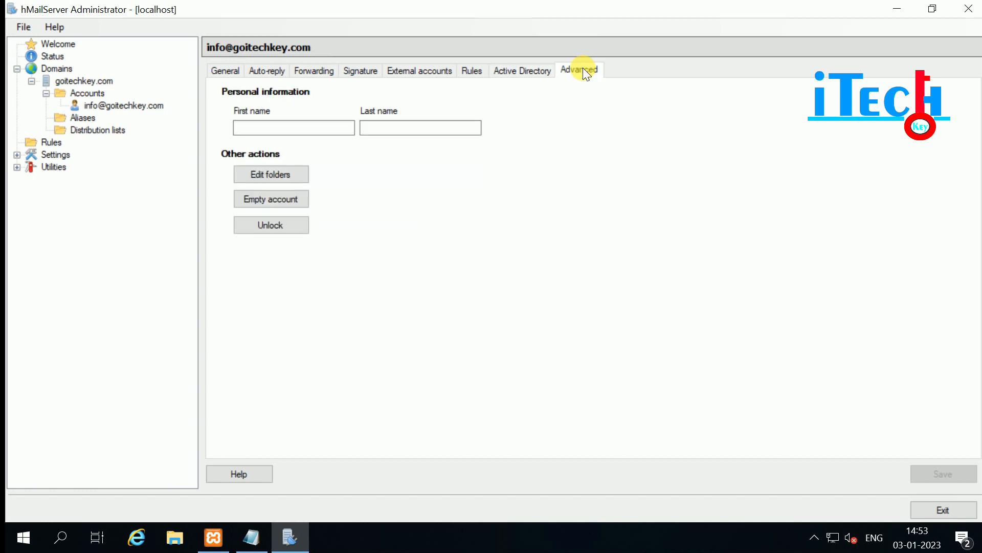
{"action": "left_click", "coordinate": [256, 127]}
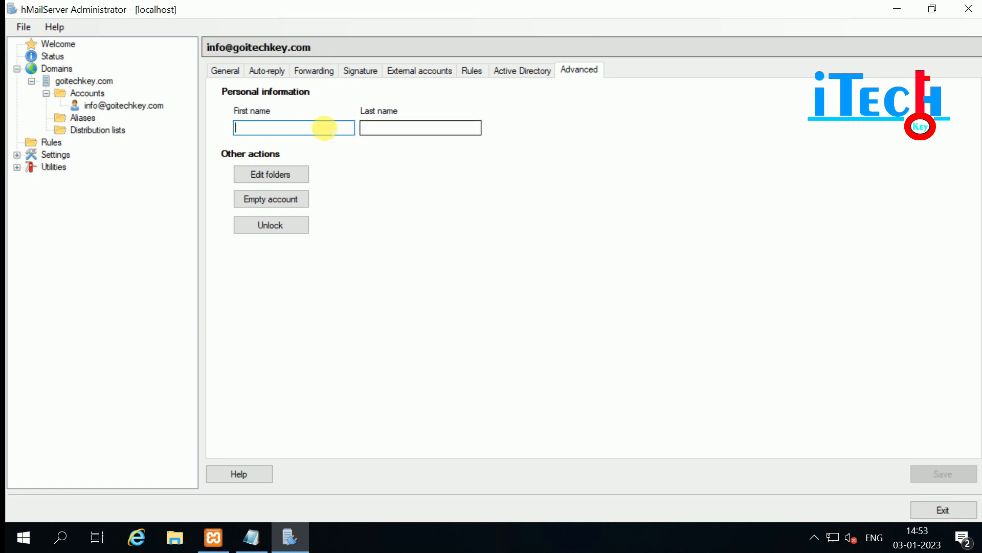
{"action": "left_click", "coordinate": [396, 130]}
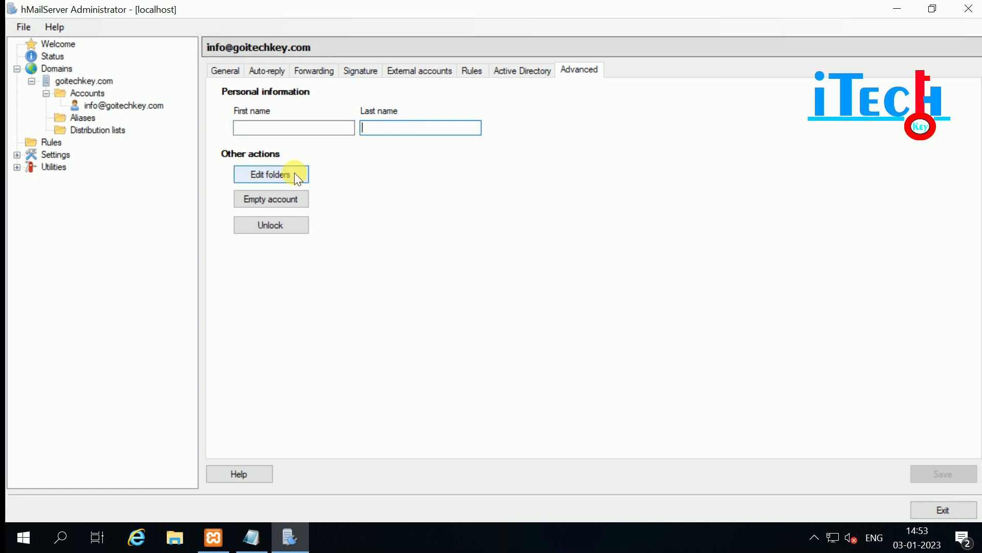
Review the mailbox folders (only INBOX), decline emptying the account, and unlock it.
{"action": "left_click", "coordinate": [269, 173]}
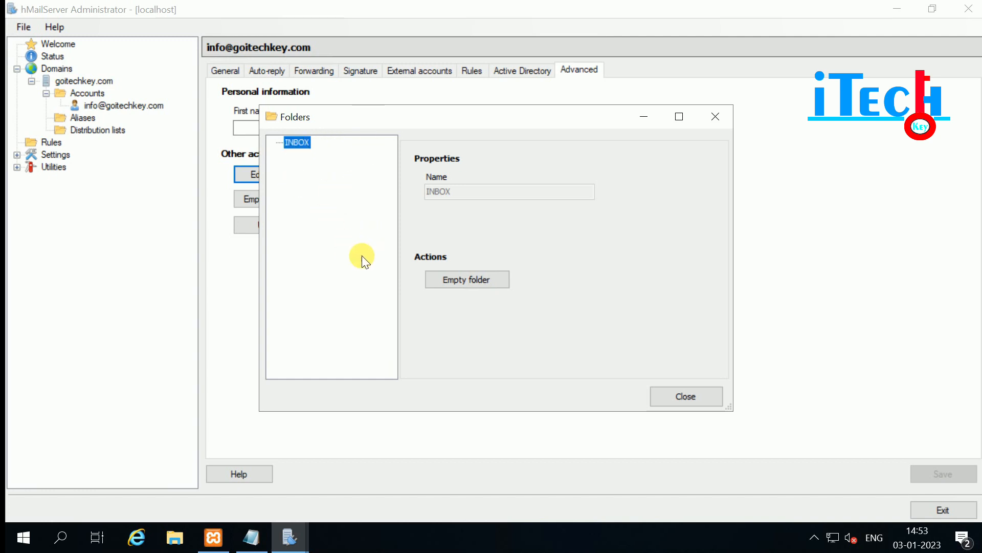
{"action": "left_click", "coordinate": [688, 393]}
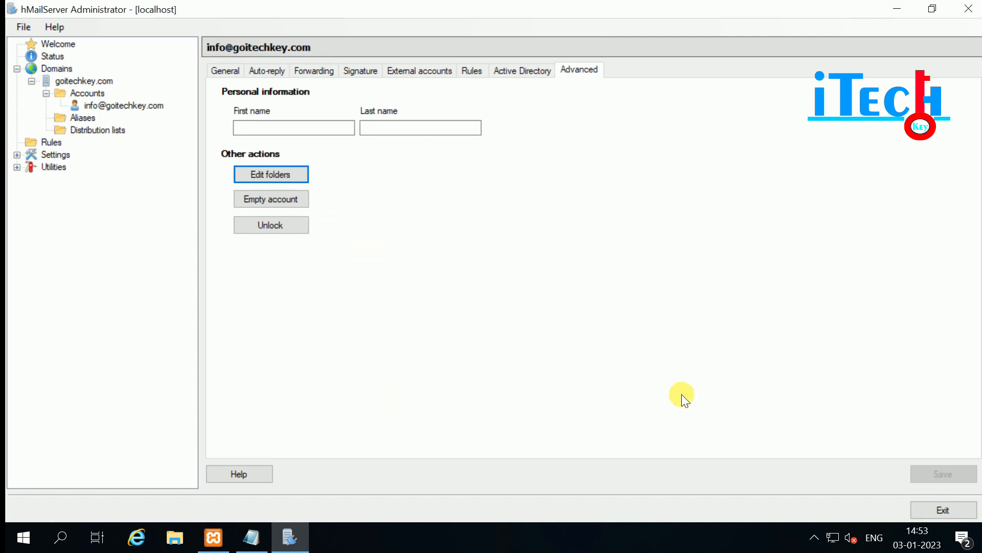
{"action": "left_click", "coordinate": [259, 198]}
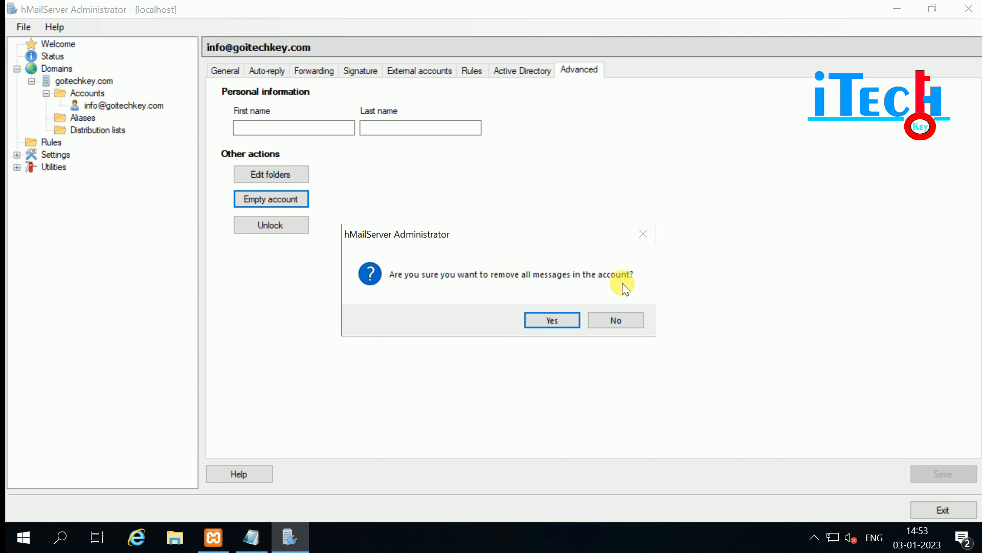
{"action": "left_click", "coordinate": [615, 320]}
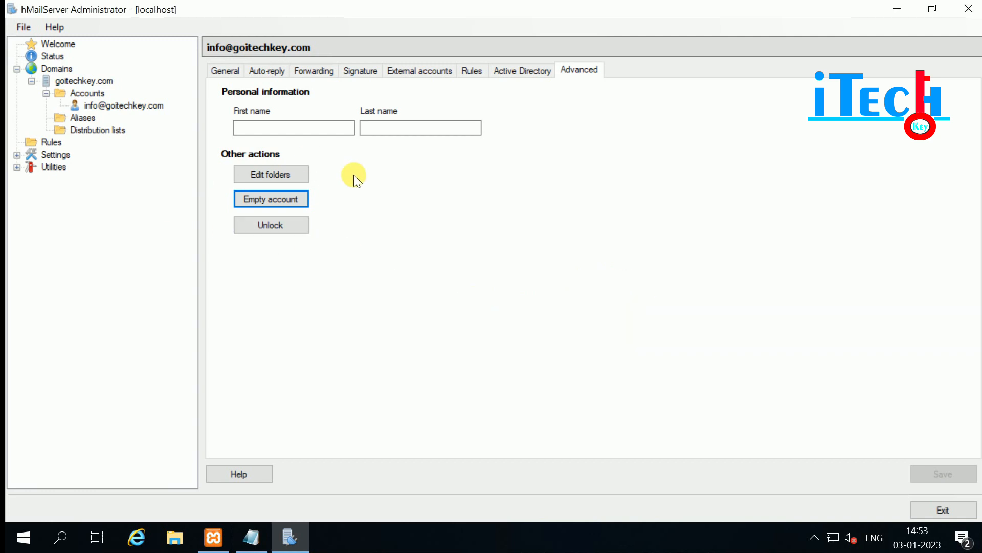
{"action": "left_click", "coordinate": [260, 230]}
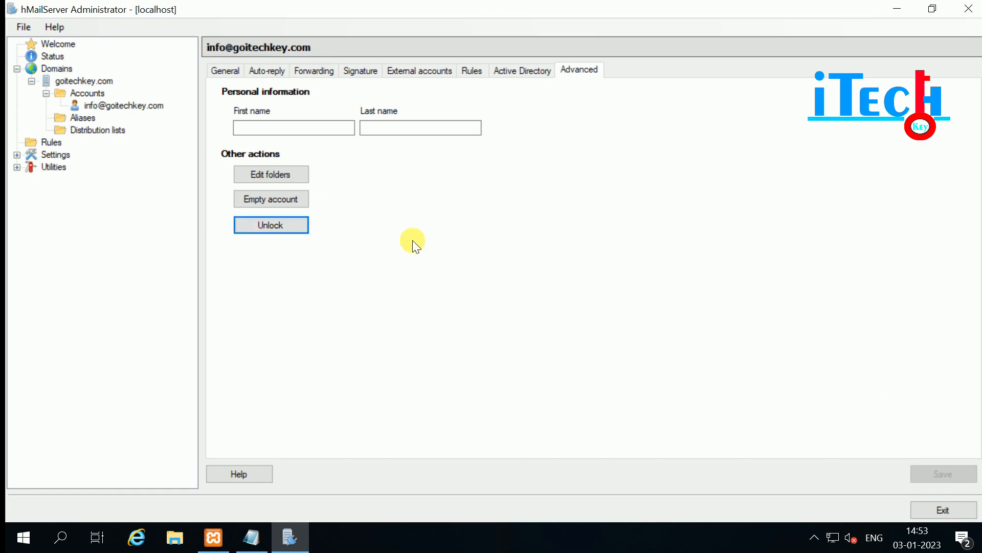
Start a new alias, leave its redirect-from and destination fields empty, and go to Distribution lists.
{"action": "left_click", "coordinate": [83, 118]}
{"action": "left_click", "coordinate": [936, 77]}
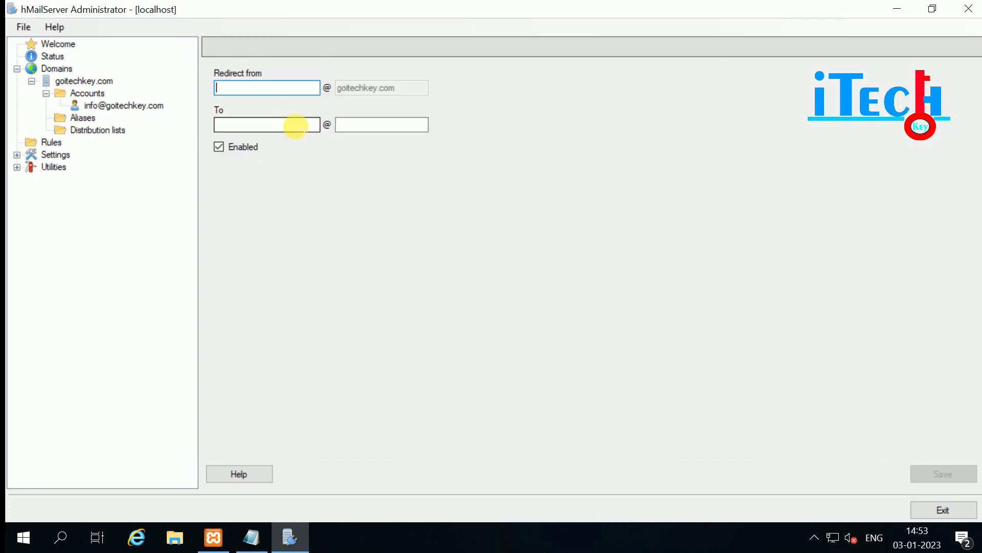
{"action": "left_click", "coordinate": [237, 82]}
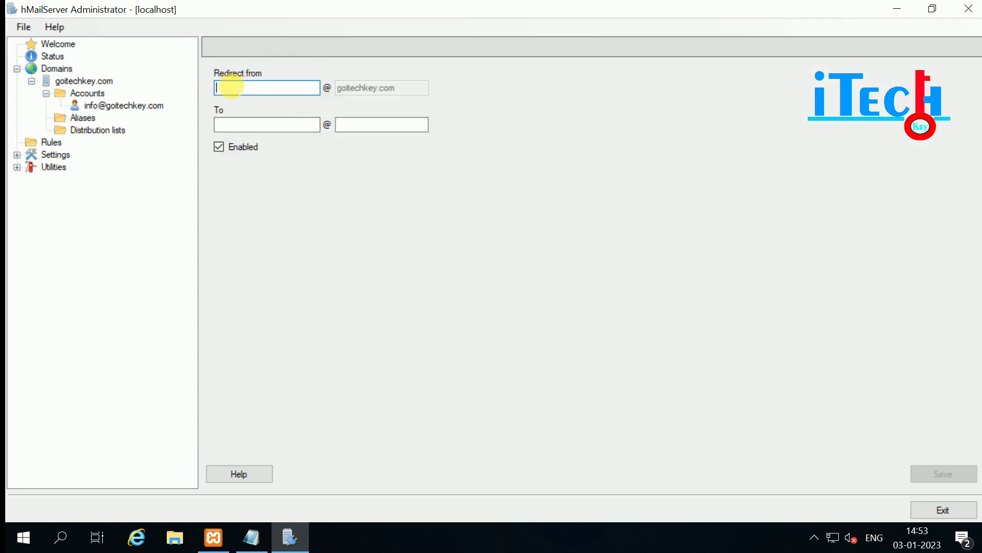
{"action": "left_click", "coordinate": [236, 124]}
{"action": "left_click", "coordinate": [369, 125]}
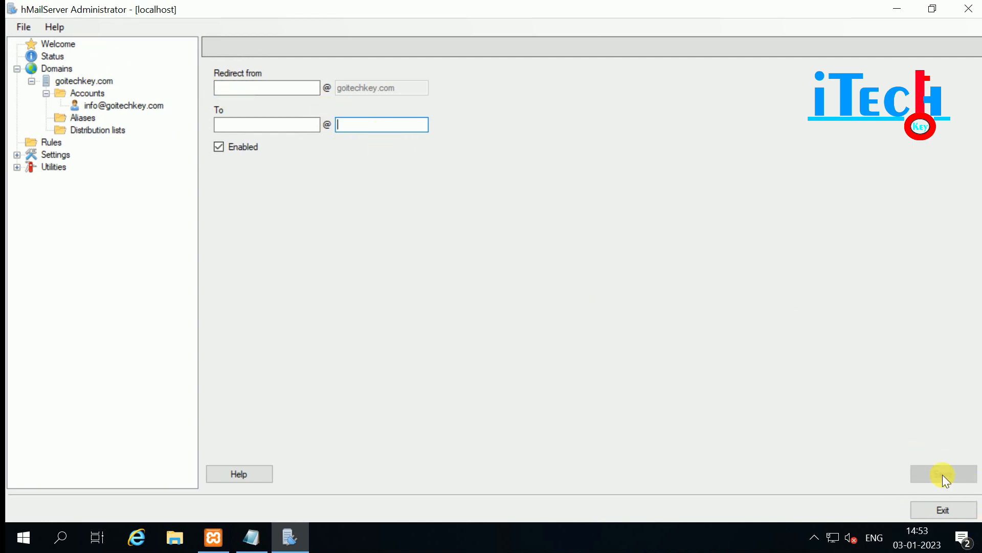
{"action": "left_click", "coordinate": [84, 130]}
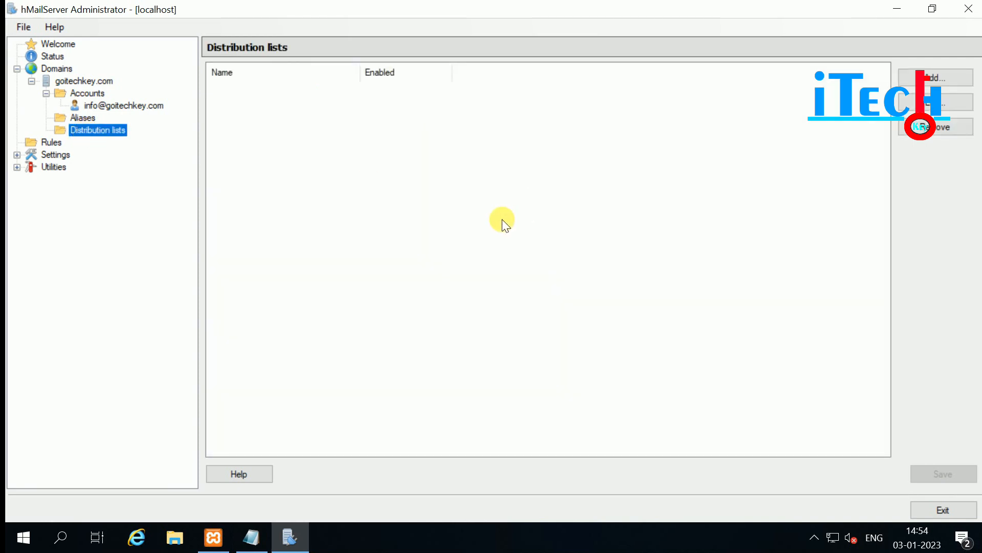
Create a new distribution list with address 'team', kept enabled, in Public mode.
{"action": "left_click", "coordinate": [936, 76]}
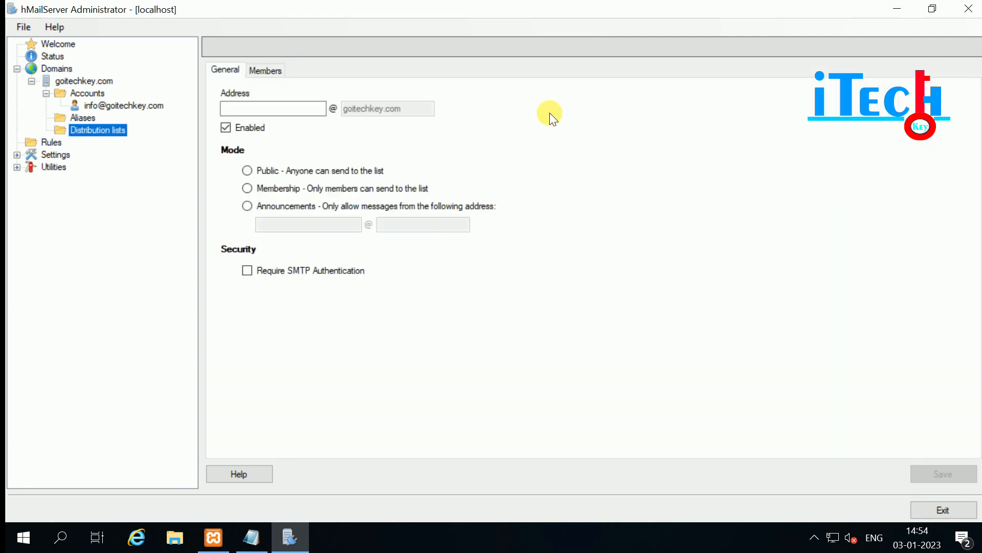
{"action": "left_click", "coordinate": [256, 109]}
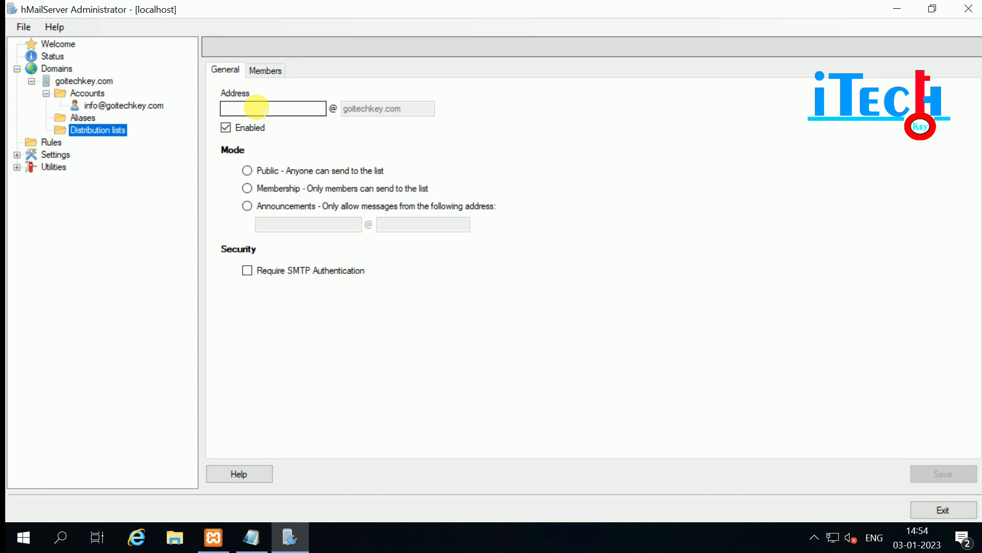
{"action": "left_click", "coordinate": [260, 109]}
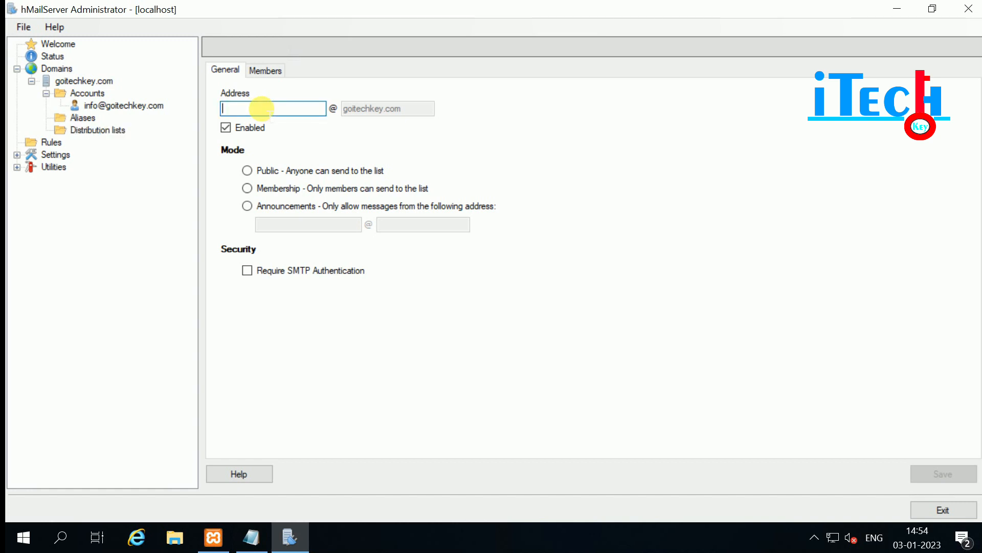
{"action": "type", "text": "team"}
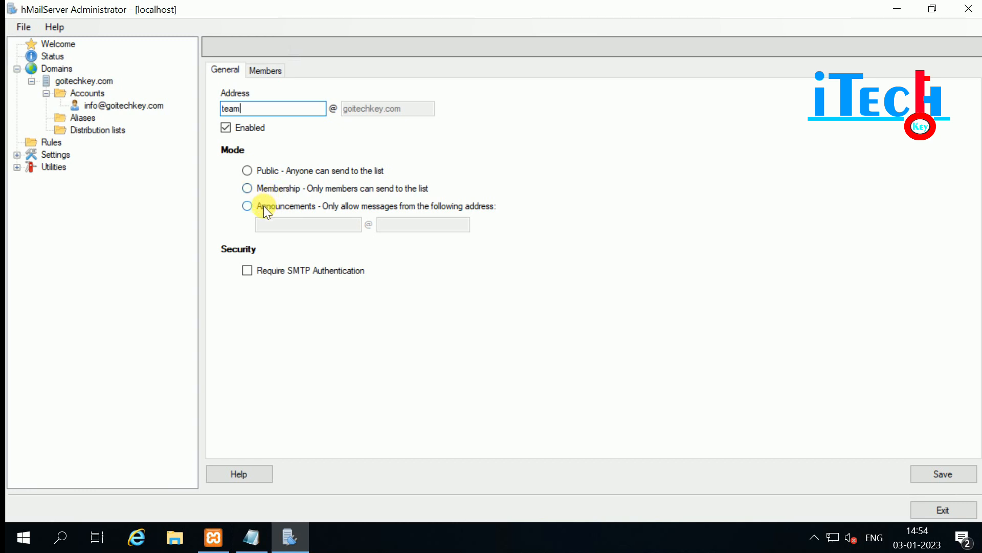
{"action": "left_click", "coordinate": [250, 171]}
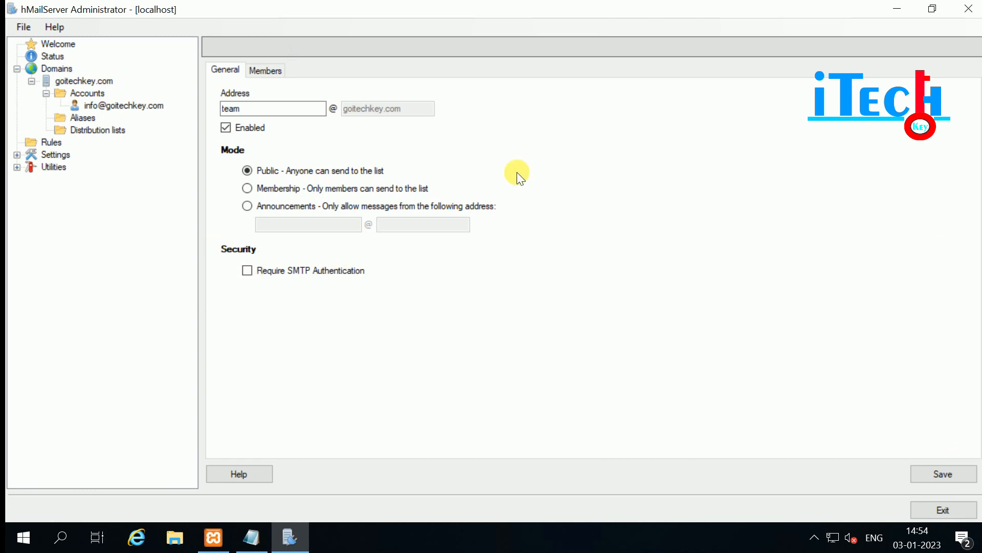
Save the team list and add the info mailbox as its member.
{"action": "left_click", "coordinate": [932, 475]}
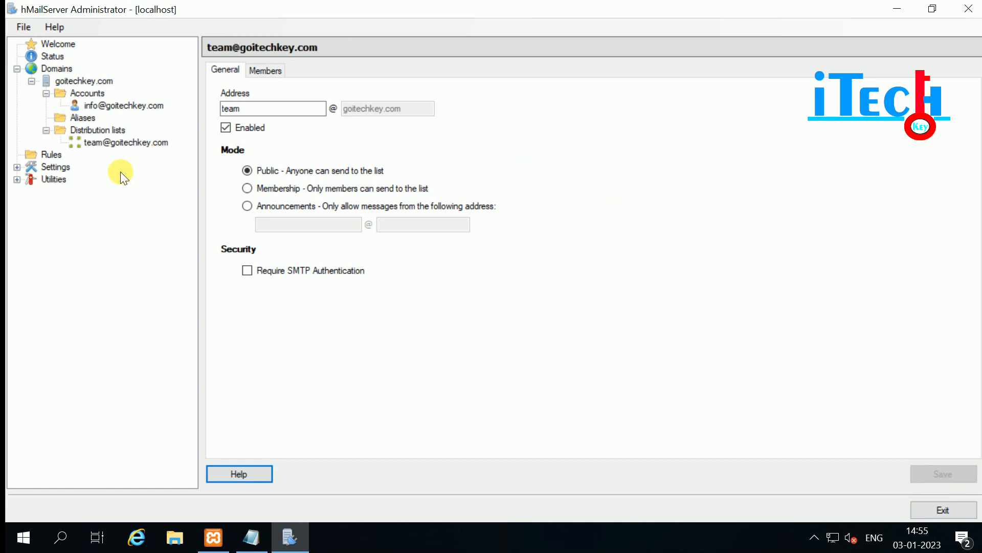
{"action": "left_click", "coordinate": [97, 145]}
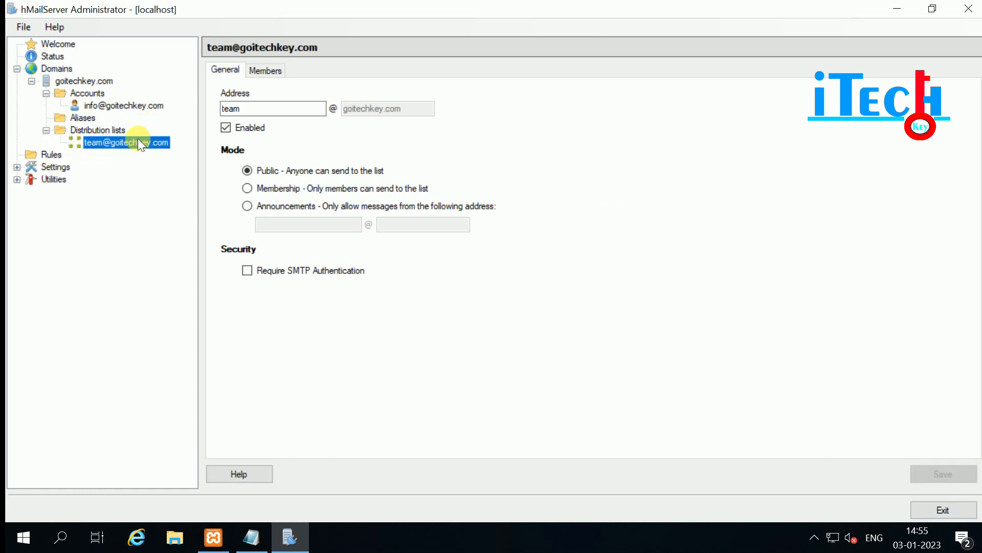
{"action": "left_click", "coordinate": [264, 70]}
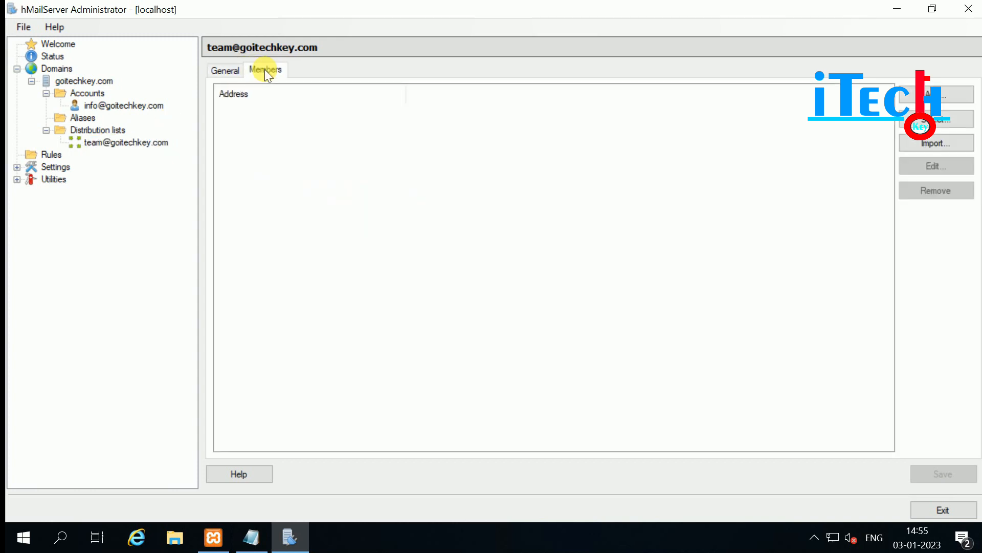
{"action": "left_click", "coordinate": [944, 95]}
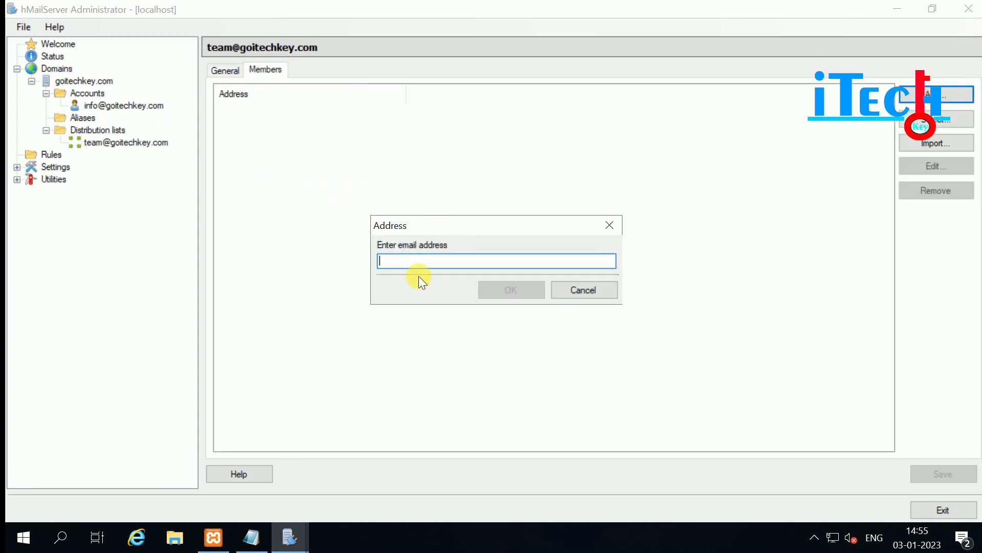
{"action": "type", "text": "in"}
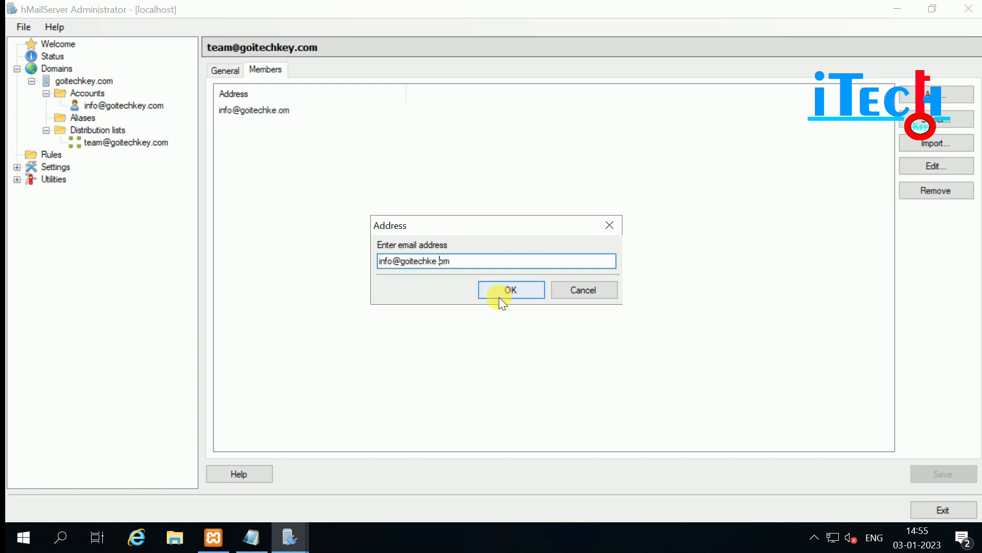
{"action": "type", "text": "chke.com"}
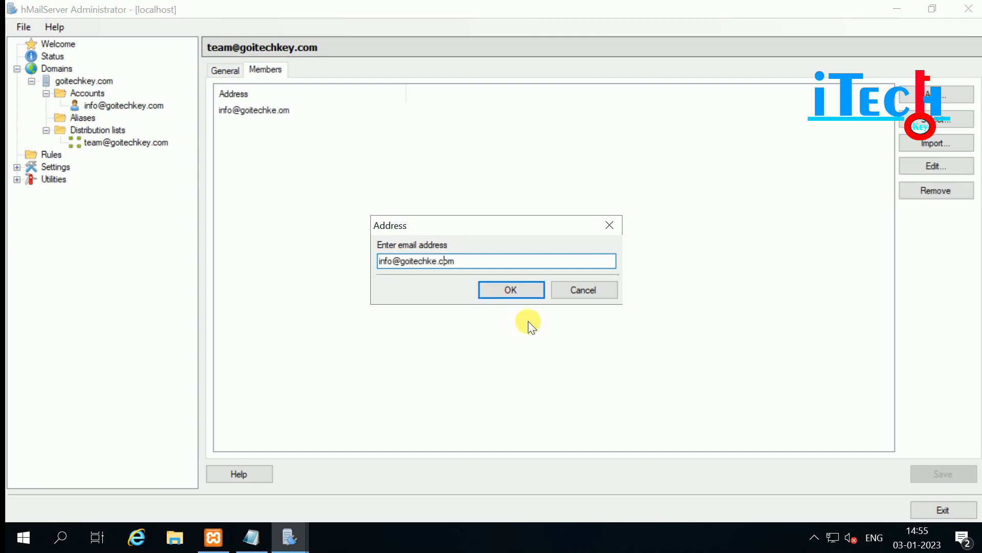
{"action": "left_click", "coordinate": [513, 290]}
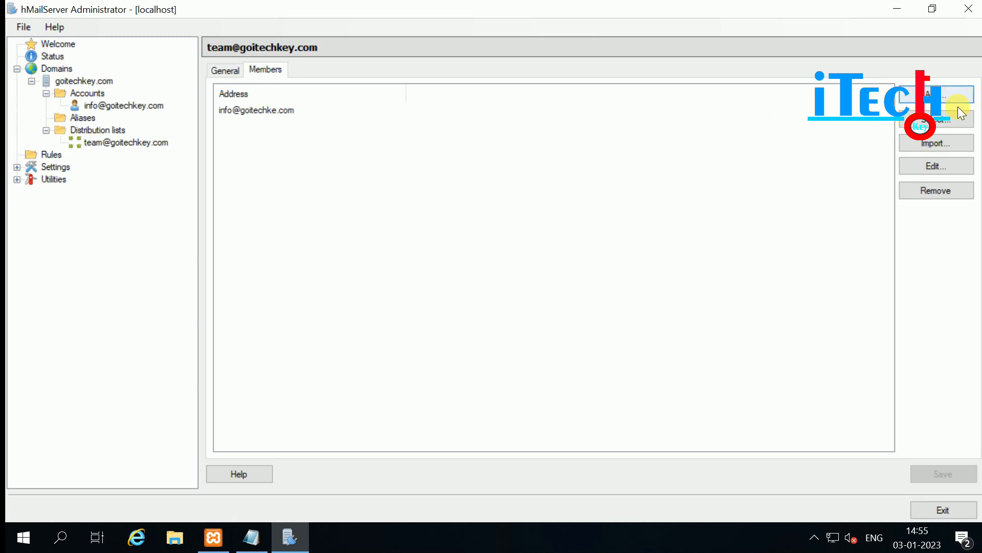
Open and close the member import window, then start a new global mail rule.
{"action": "left_click", "coordinate": [936, 144]}
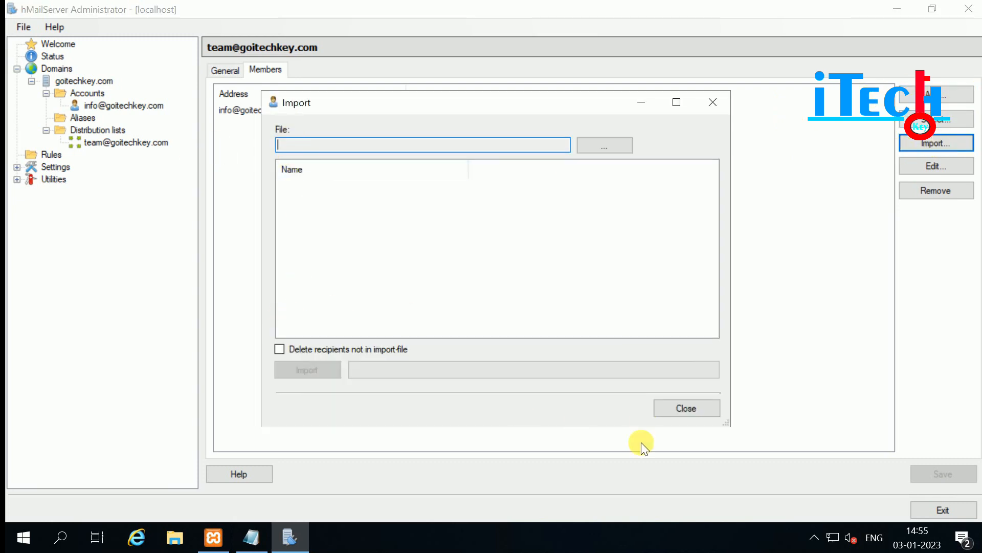
{"action": "left_click", "coordinate": [677, 407]}
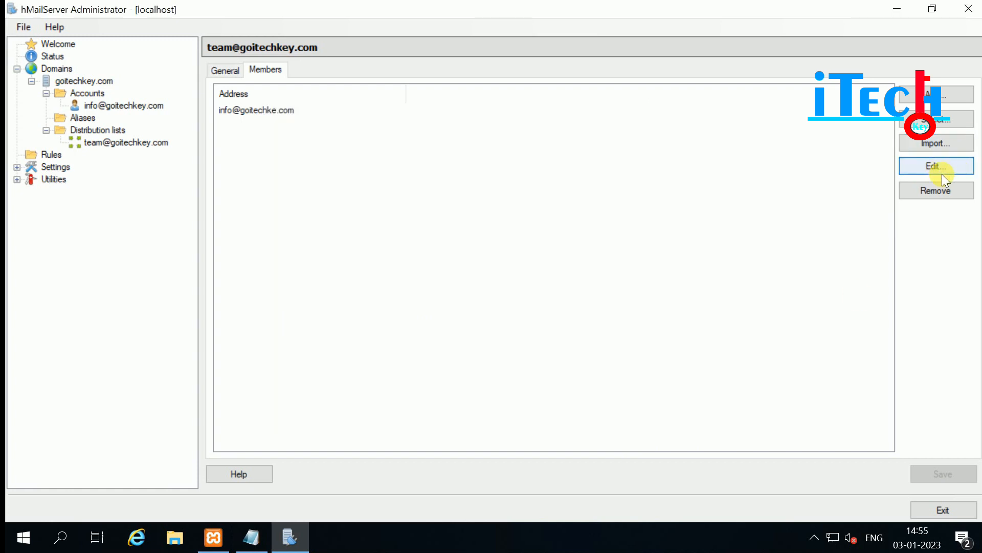
{"action": "left_click", "coordinate": [250, 110]}
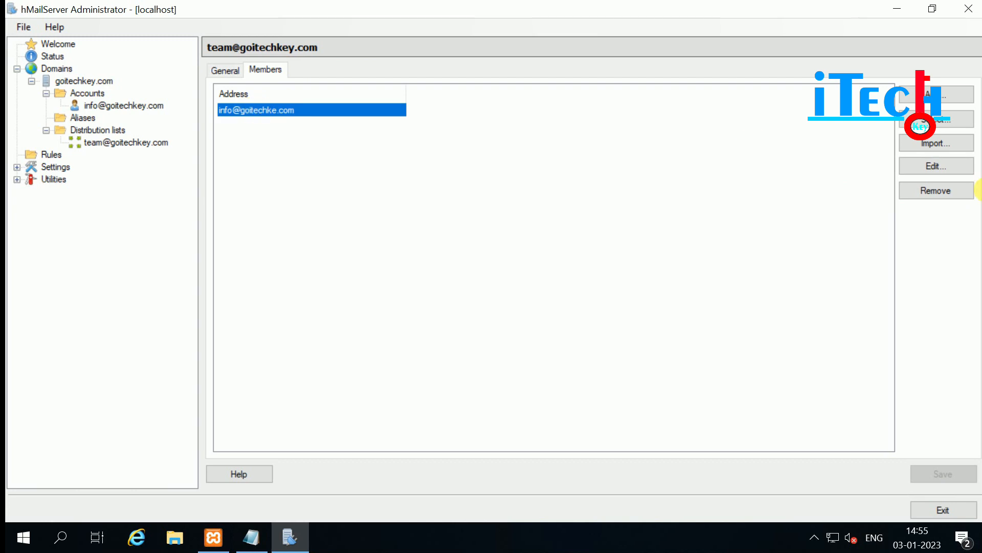
{"action": "left_click", "coordinate": [51, 154]}
{"action": "left_click", "coordinate": [932, 78]}
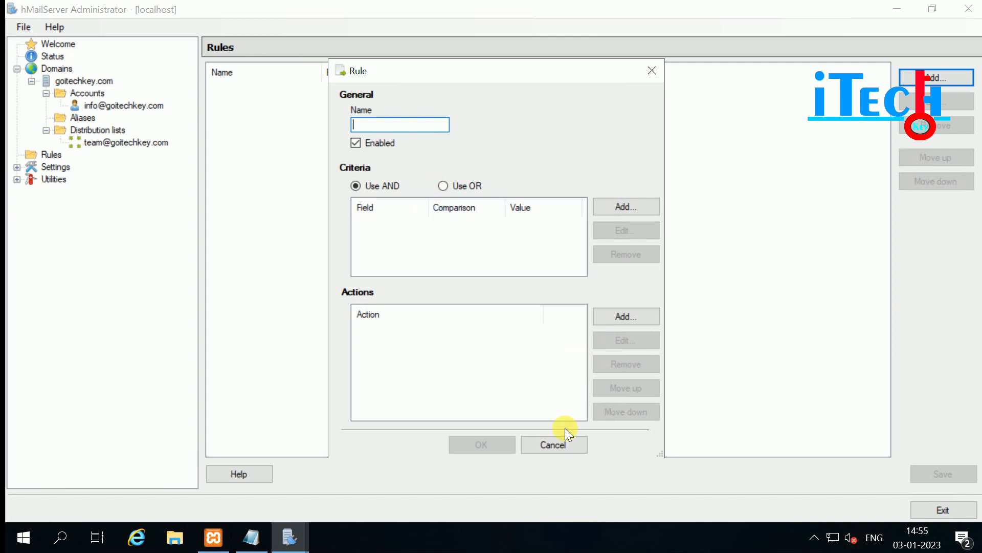
Cancel the unfinished rule without saving it.
{"action": "left_click", "coordinate": [552, 445]}
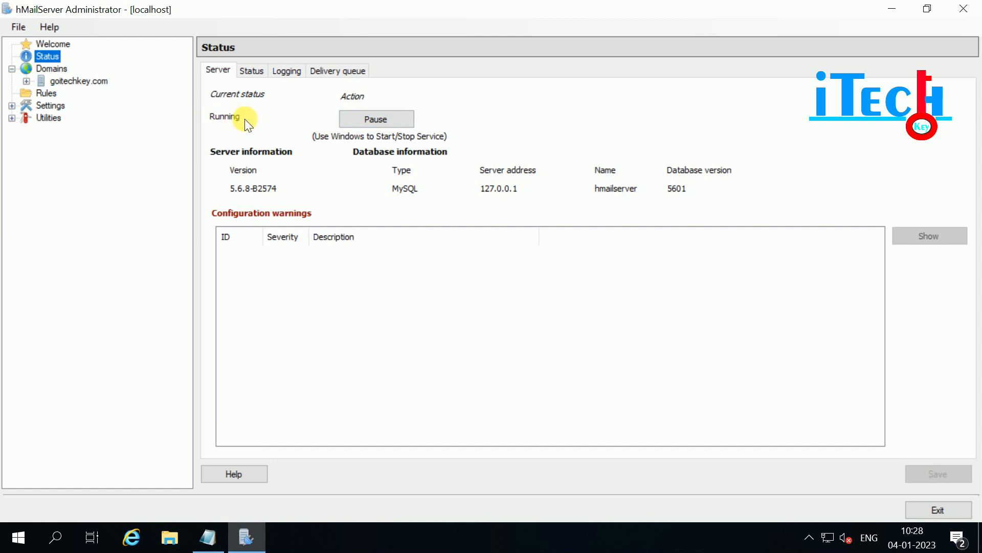
Pause then resume the server, and check the uptime counters, the live log and the empty delivery queue.
{"action": "left_click", "coordinate": [376, 118]}
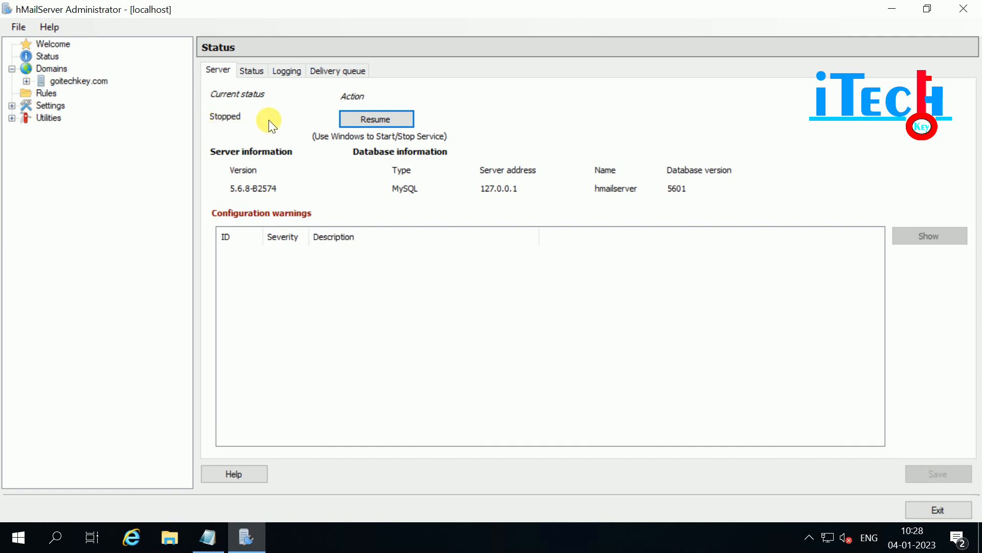
{"action": "left_click", "coordinate": [379, 116]}
{"action": "left_click", "coordinate": [252, 72]}
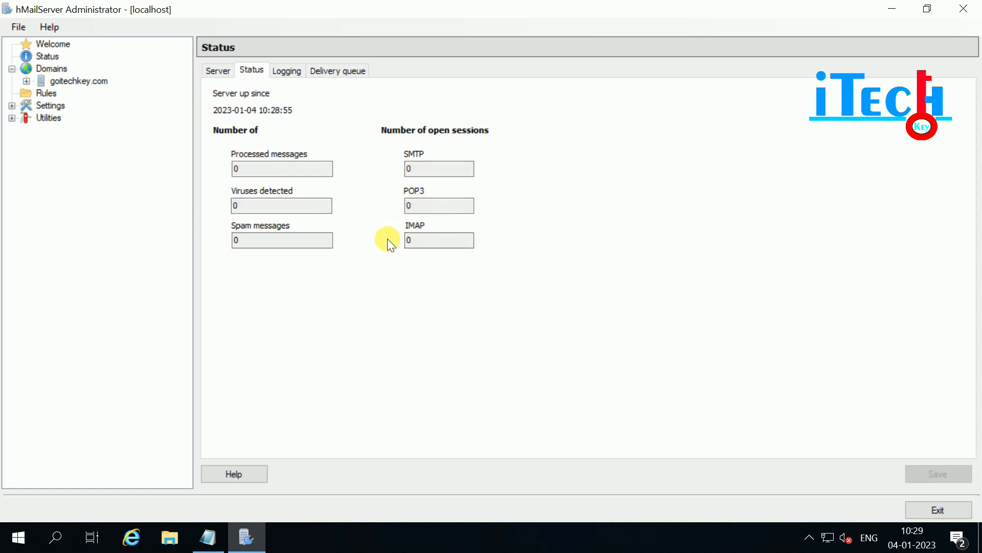
{"action": "left_click", "coordinate": [287, 70]}
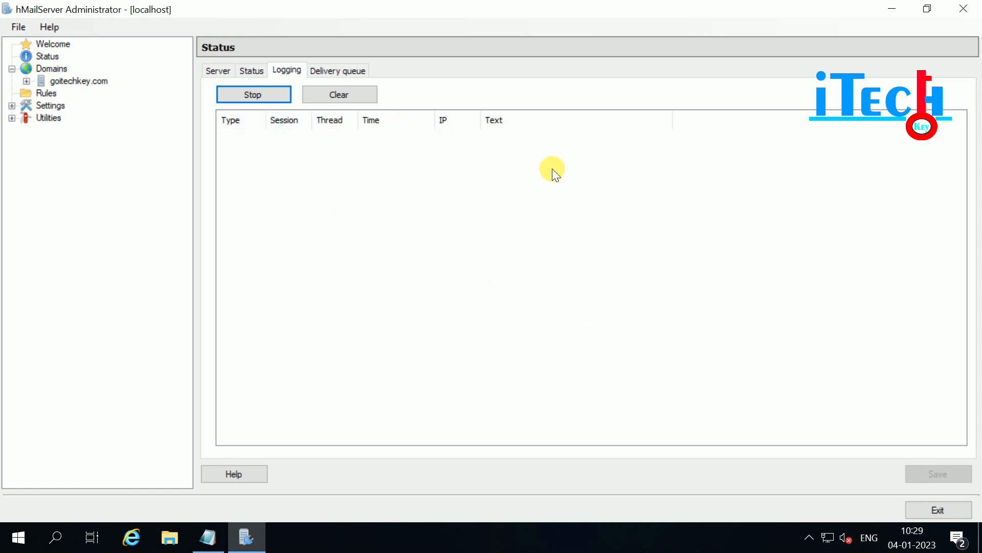
{"action": "left_click", "coordinate": [339, 70]}
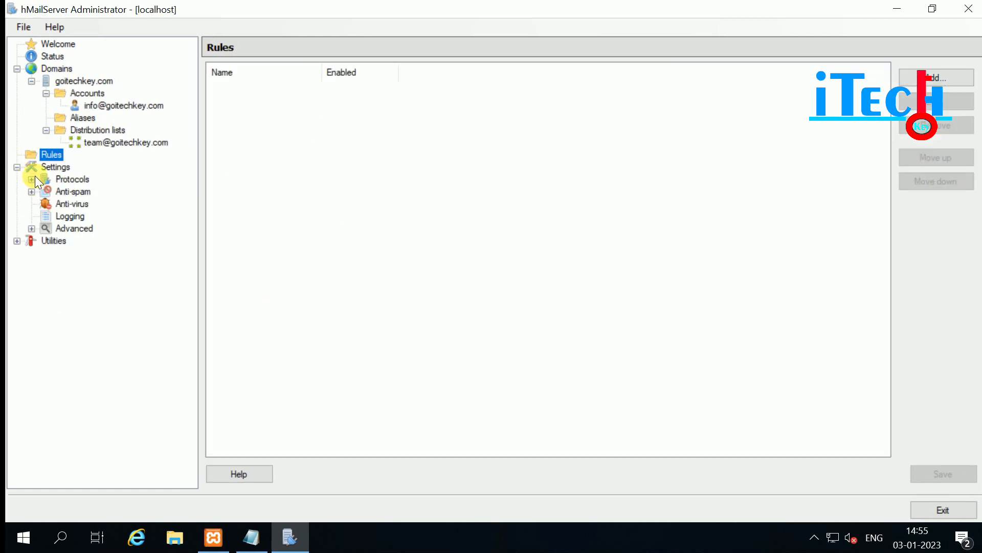
Navigate Settings > Protocols to the SMTP node's General settings page.
{"action": "left_click", "coordinate": [32, 180]}
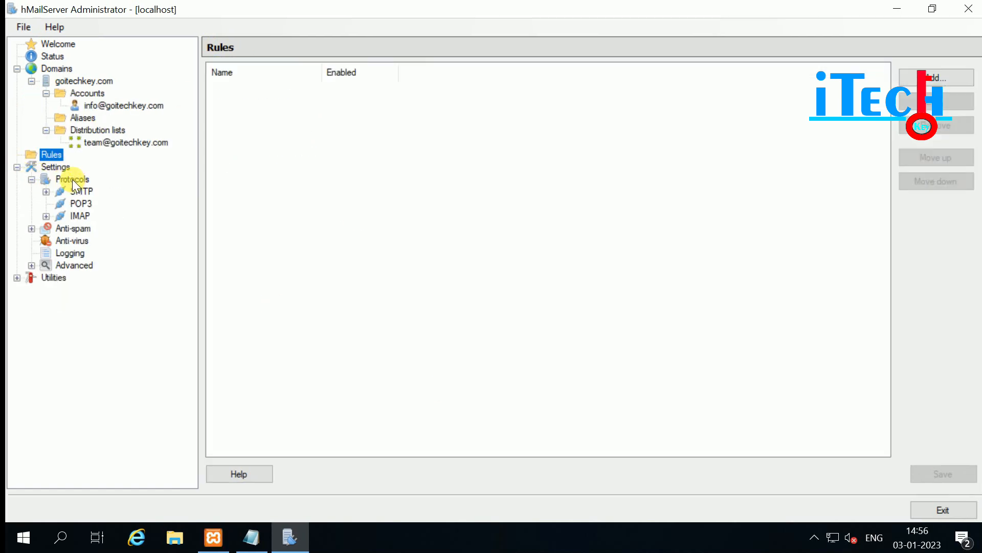
{"action": "left_click", "coordinate": [56, 167]}
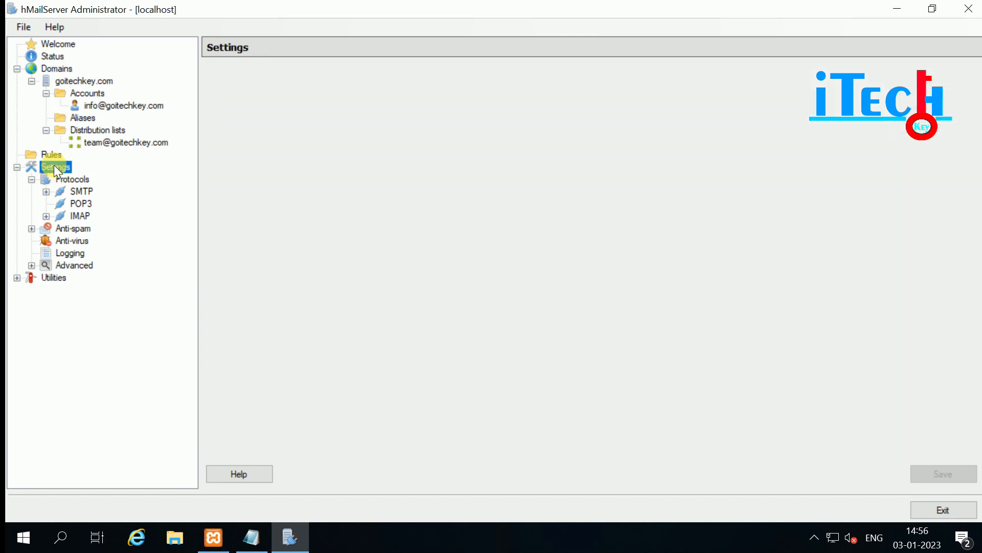
{"action": "left_click", "coordinate": [73, 179]}
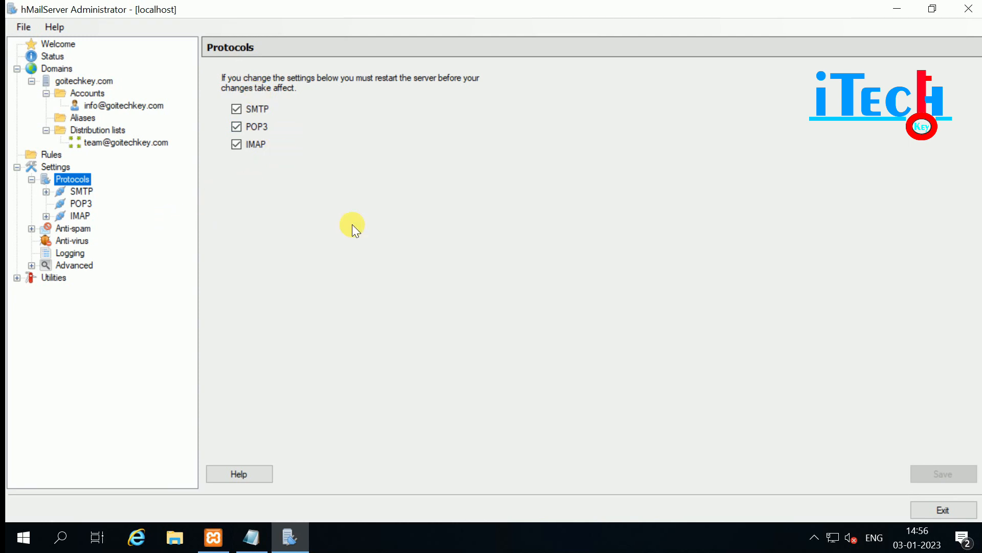
{"action": "left_click", "coordinate": [46, 191]}
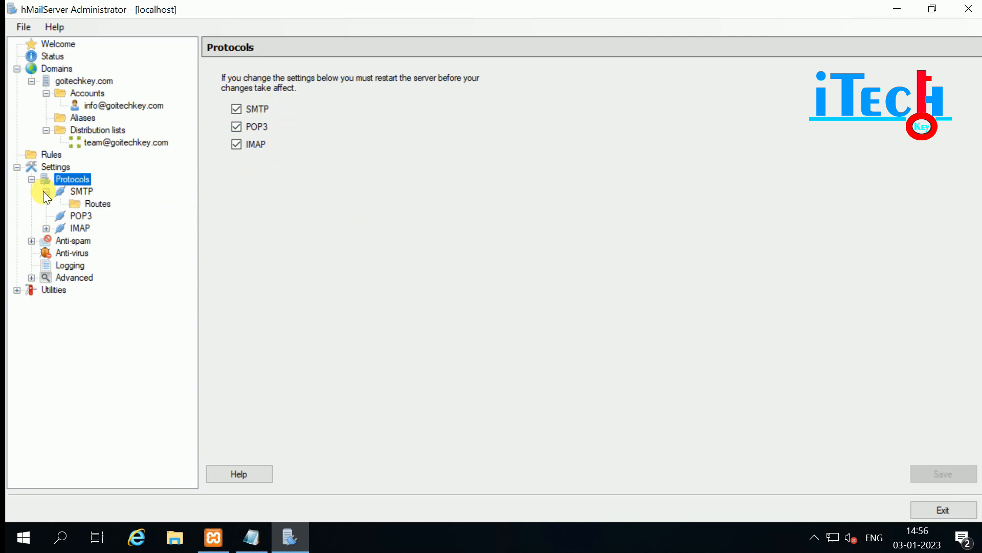
{"action": "left_click", "coordinate": [82, 190]}
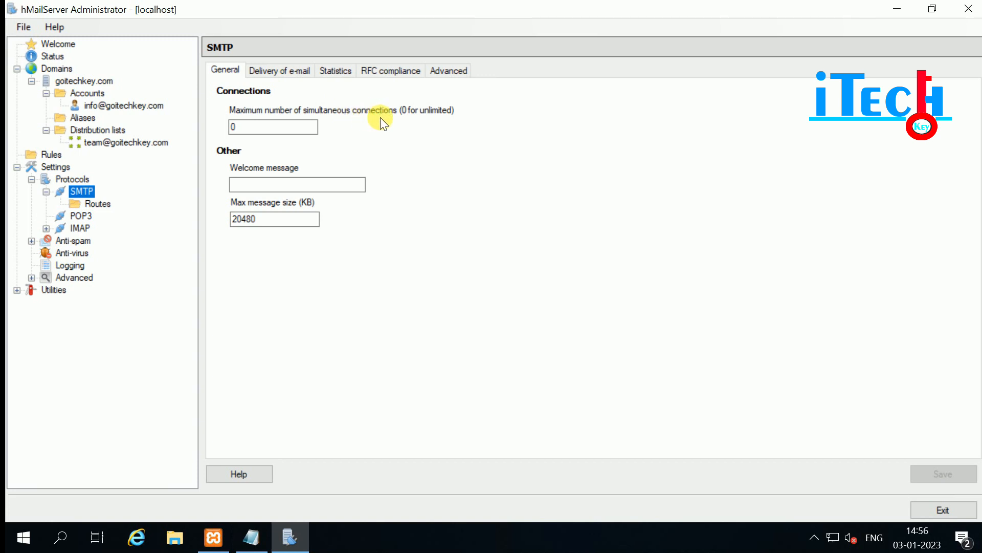
Inspect the SMTP maximum simultaneous connections value, leaving it at 0.
{"action": "left_click", "coordinate": [235, 126]}
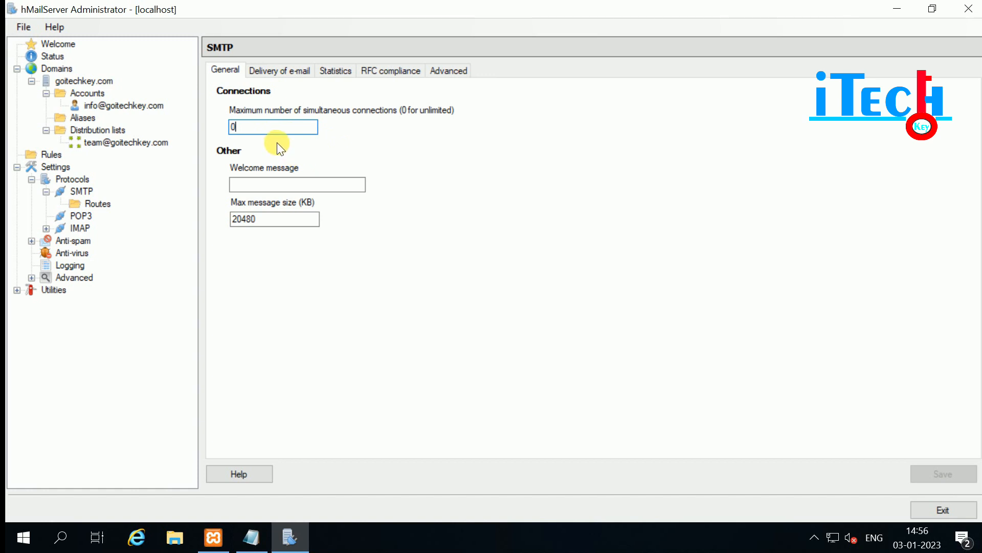
{"action": "left_click_drag", "start_coordinate": [245, 127], "coordinate": [210, 128]}
{"action": "left_click", "coordinate": [263, 125]}
Set Local host name to mail.goitechkey.com under Delivery of e-mail, then minimize the window.
{"action": "left_click", "coordinate": [277, 71]}
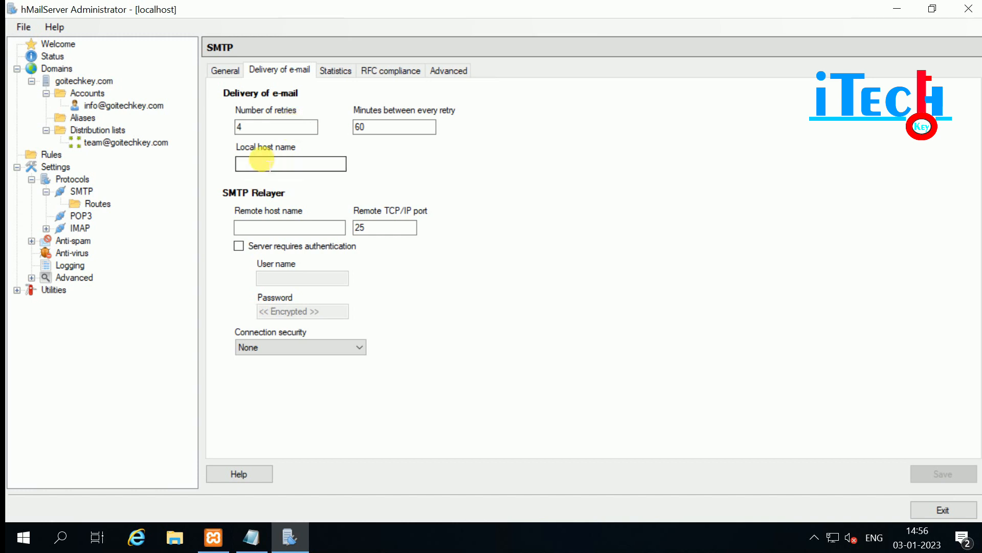
{"action": "left_click", "coordinate": [259, 163]}
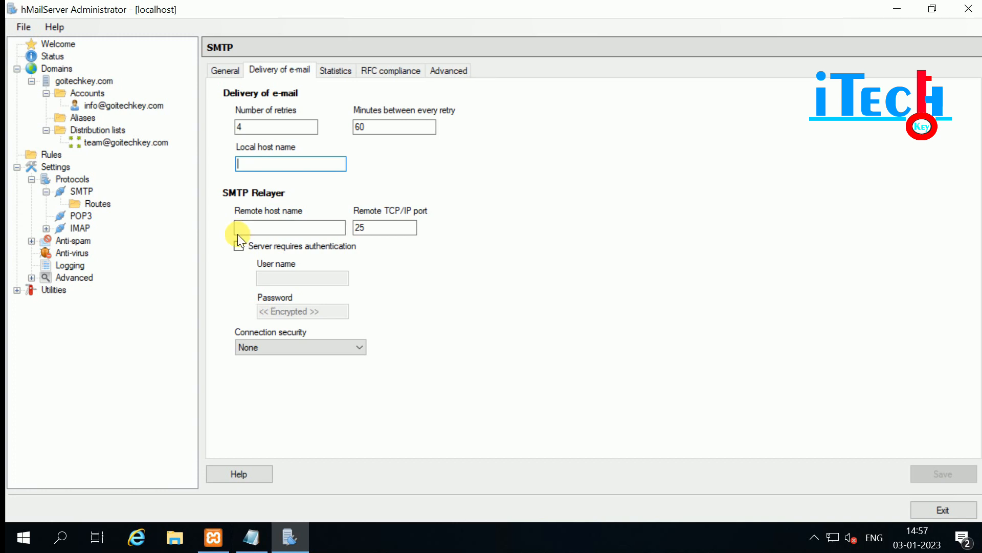
{"action": "type", "text": "mail."}
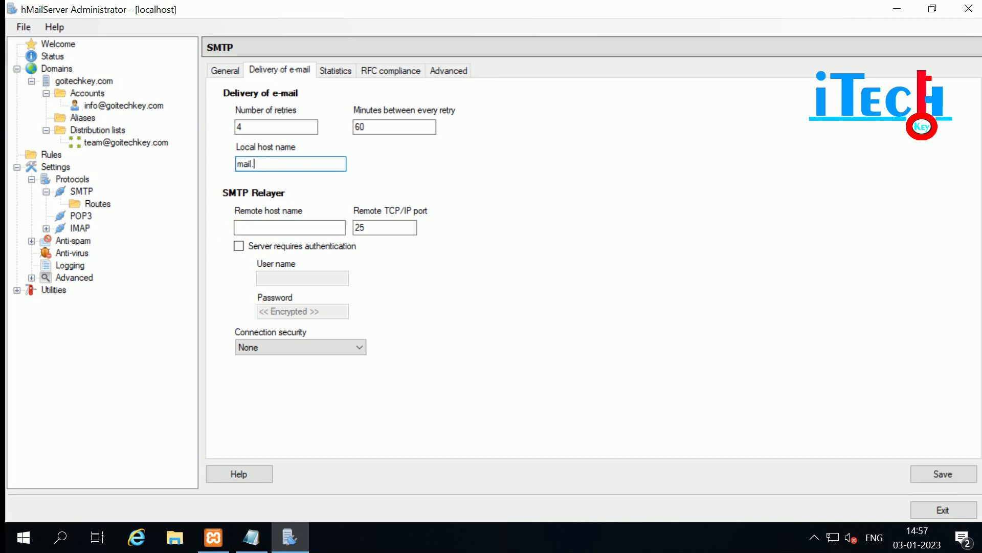
{"action": "type", "text": "goitechkey.com"}
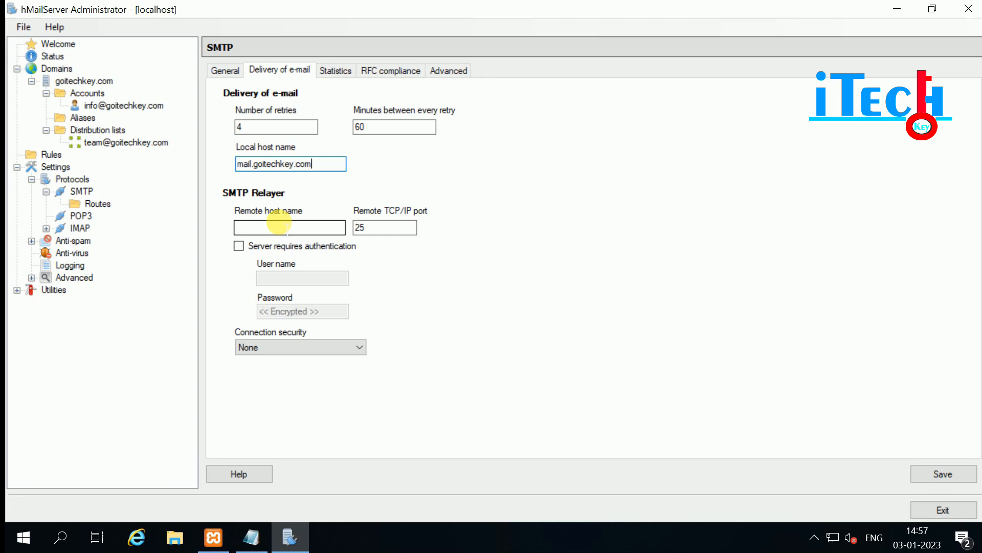
{"action": "left_click", "coordinate": [897, 9]}
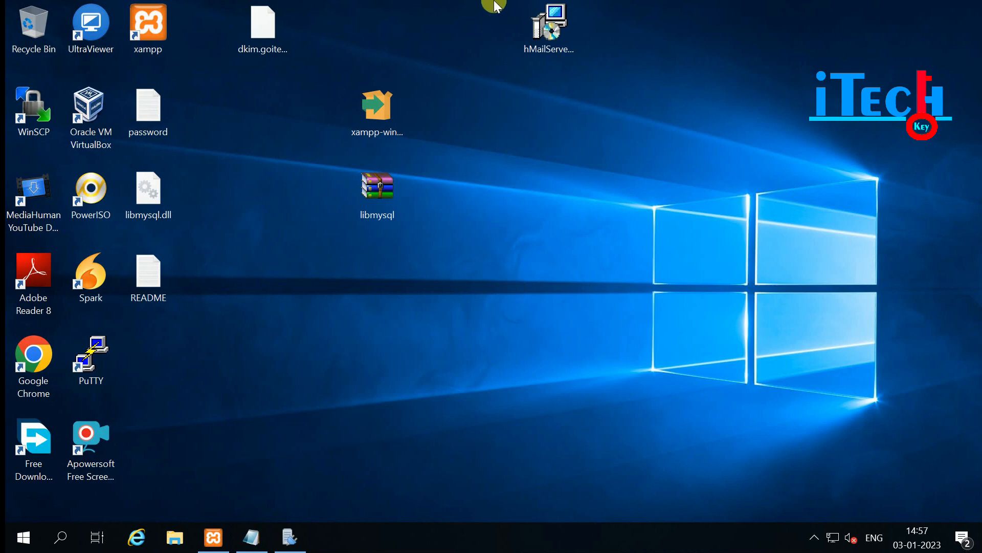
Open This PC's system properties and the computer name change dialog.
{"action": "left_click", "coordinate": [57, 535]}
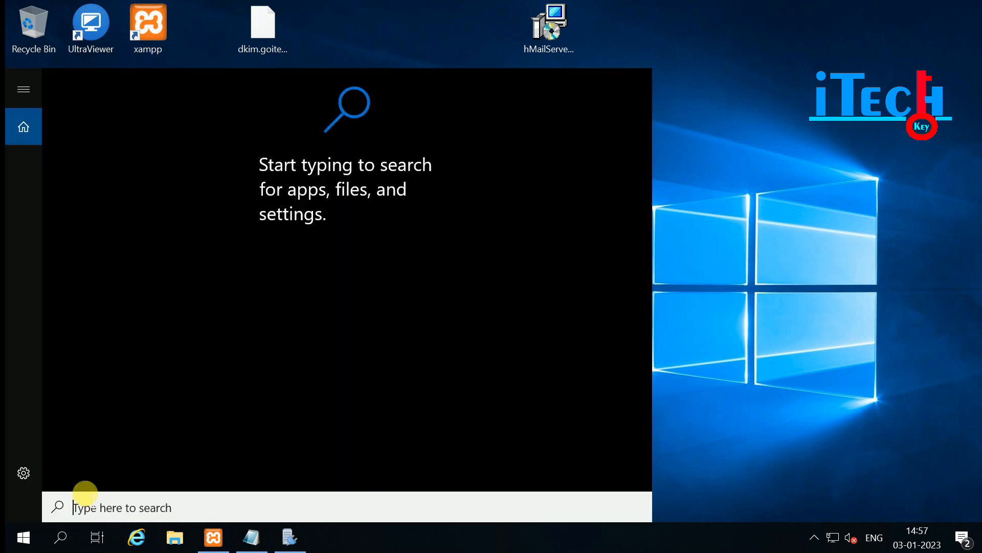
{"action": "type", "text": "this"}
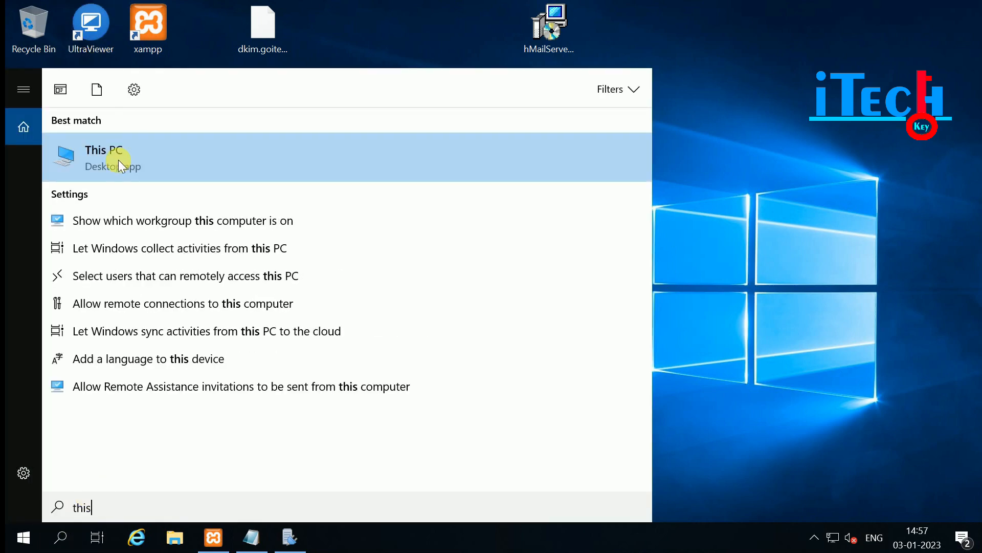
{"action": "right_click", "coordinate": [118, 159]}
{"action": "left_click", "coordinate": [164, 304]}
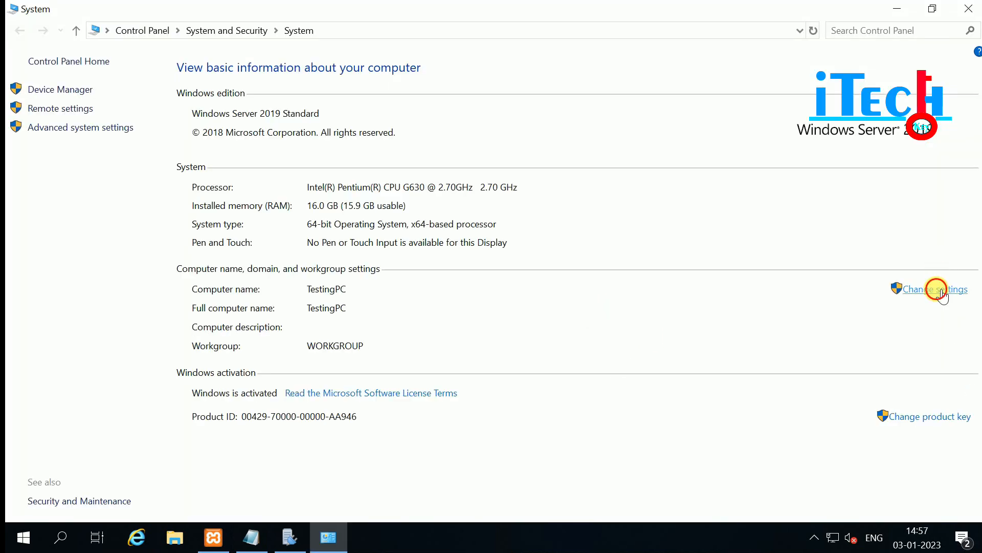
{"action": "left_click", "coordinate": [942, 295]}
{"action": "left_click", "coordinate": [290, 207]}
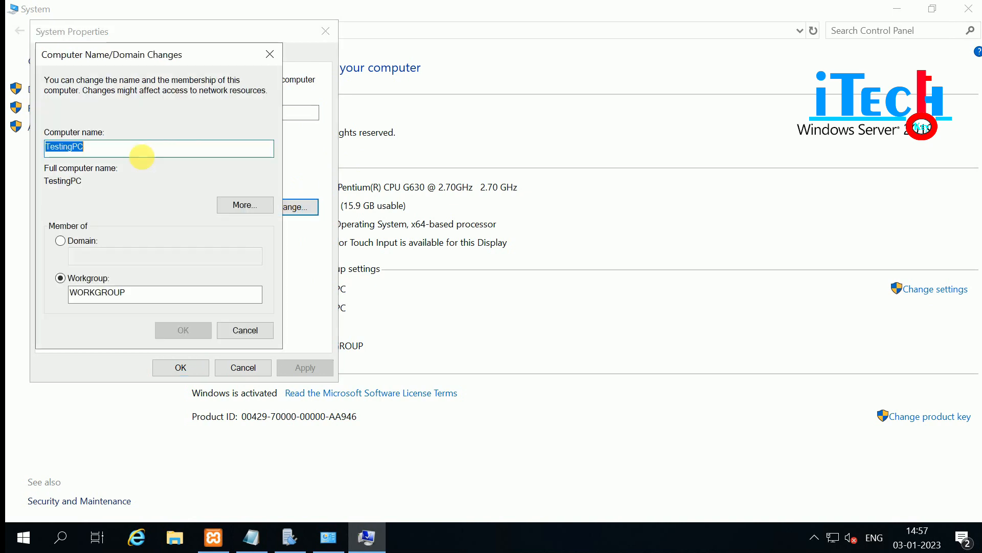
Enter computer name mail with DNS suffix goitechkey.com, then cancel, keeping TestingPC.
{"action": "left_click_drag", "start_coordinate": [86, 147], "coordinate": [25, 148]}
{"action": "type", "text": "mail."}
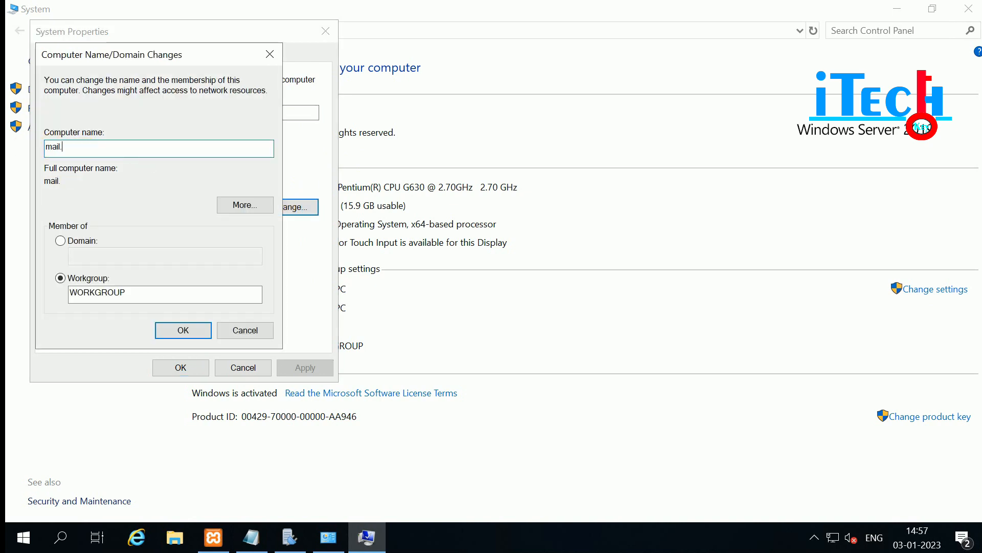
{"action": "type", "text": "goite"}
{"action": "key", "text": "BackSpace"}
{"action": "key", "text": "BackSpace"}
{"action": "key", "text": "BackSpace"}
{"action": "key", "text": "BackSpace"}
{"action": "key", "text": "BackSpace"}
{"action": "key", "text": "BackSpace"}
{"action": "left_click", "coordinate": [242, 206]}
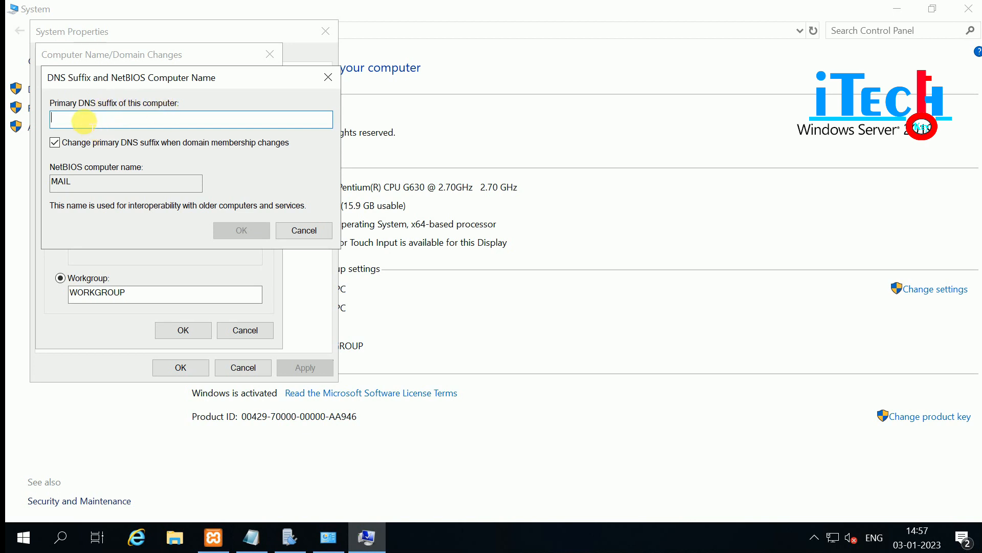
{"action": "type", "text": "goi"}
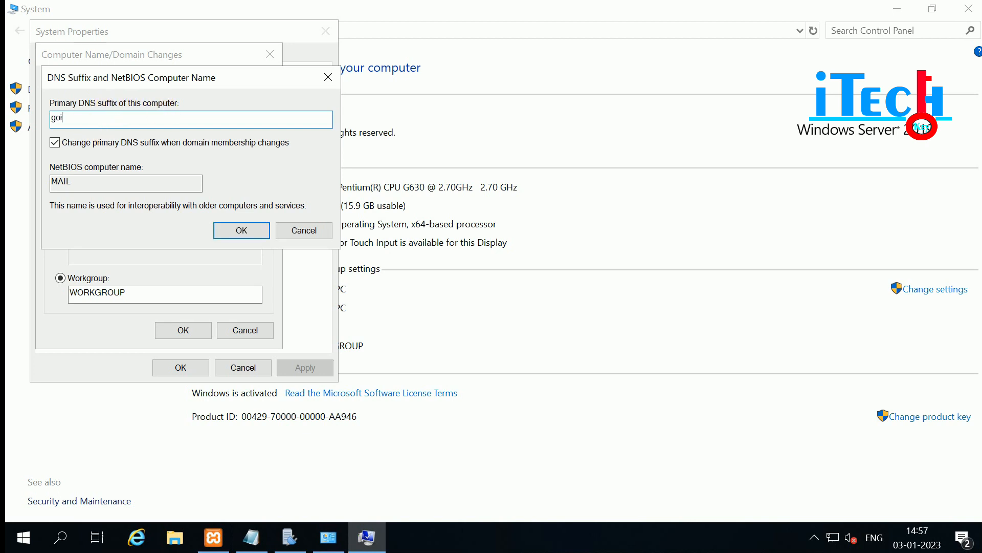
{"action": "type", "text": "techkey.com"}
{"action": "key", "text": "Return"}
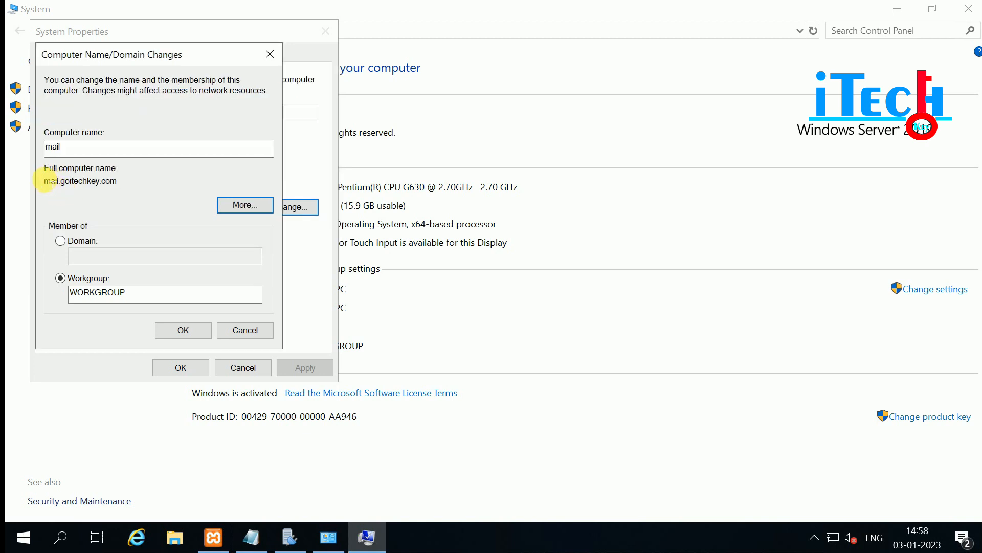
{"action": "left_click_drag", "start_coordinate": [45, 180], "coordinate": [120, 181]}
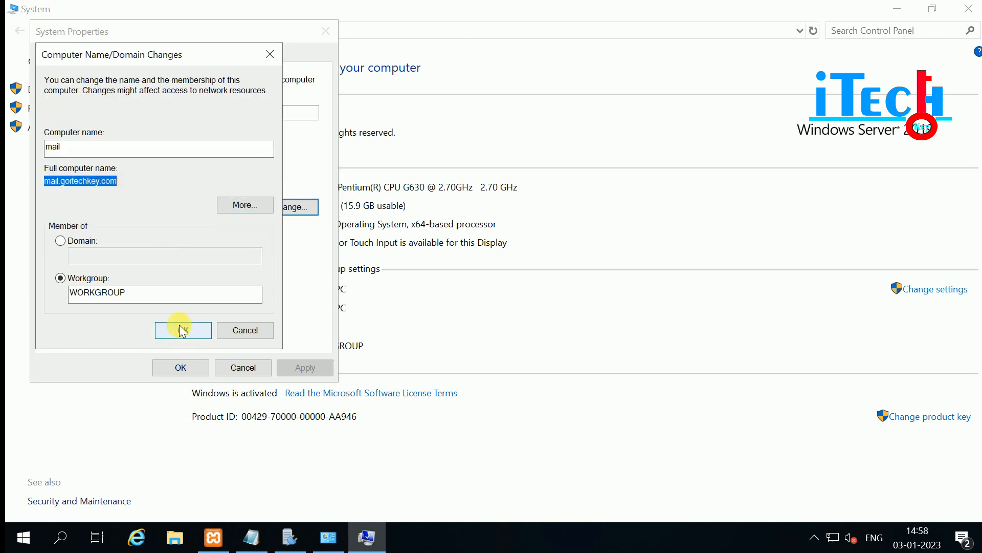
{"action": "left_click", "coordinate": [258, 331]}
{"action": "left_click", "coordinate": [245, 368]}
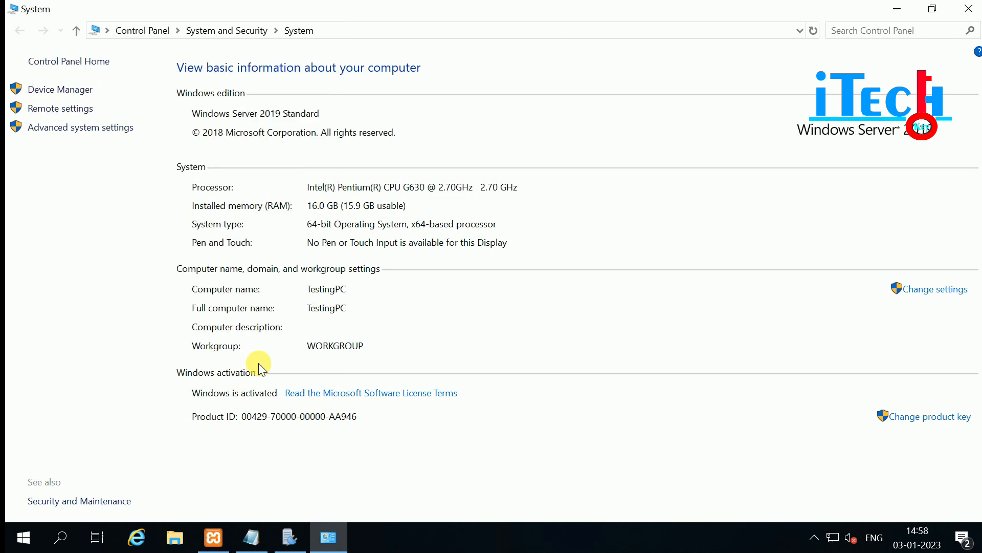
Return to hMailServer, confirm local host name mail.goitechkey.com, and view SMTP Statistics.
{"action": "left_click", "coordinate": [969, 8]}
{"action": "left_click", "coordinate": [290, 537]}
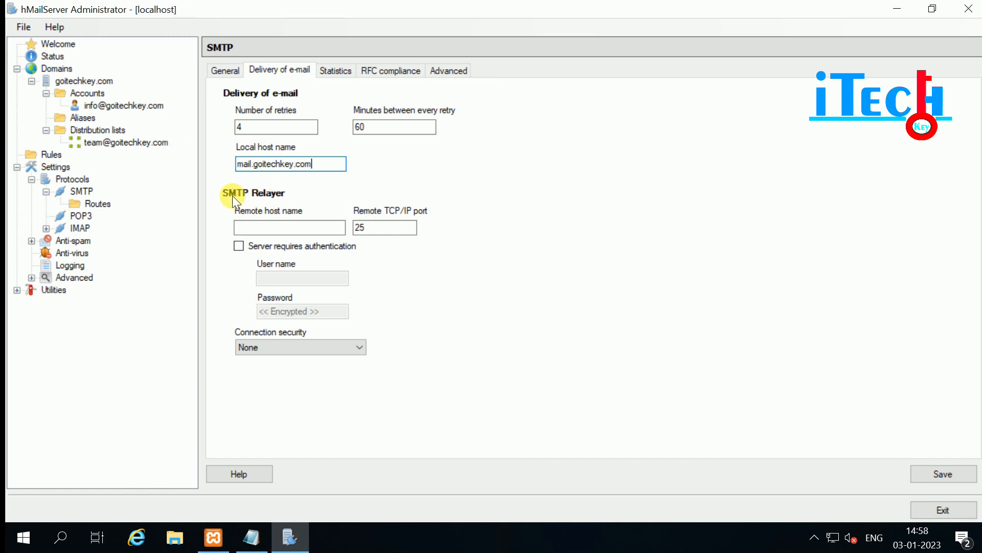
{"action": "left_click", "coordinate": [247, 228]}
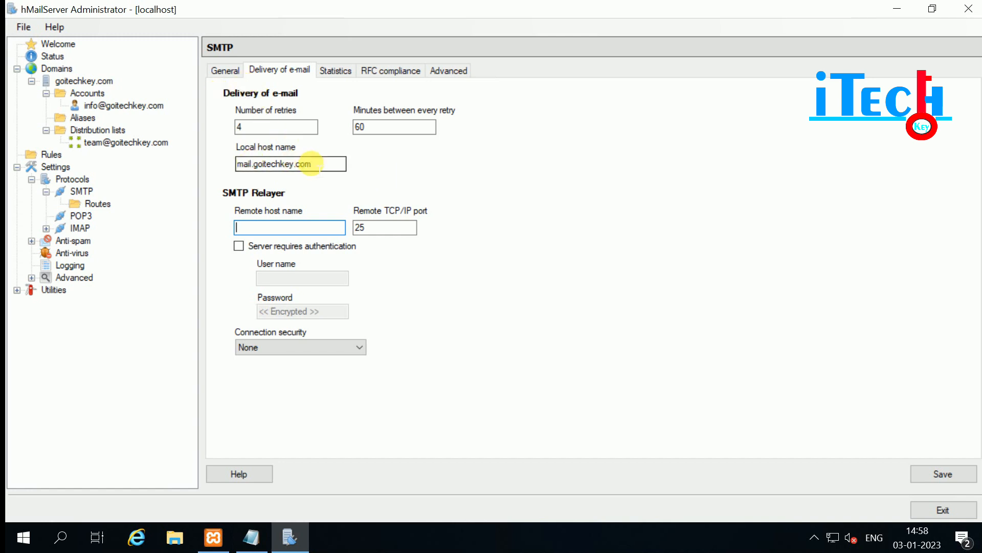
{"action": "left_click_drag", "start_coordinate": [313, 164], "coordinate": [219, 161]}
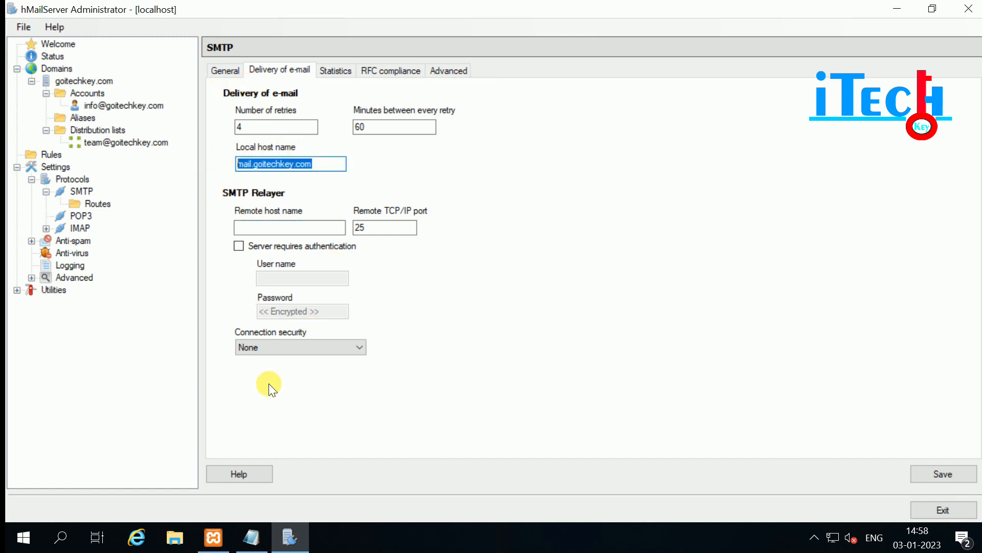
{"action": "left_click", "coordinate": [333, 75]}
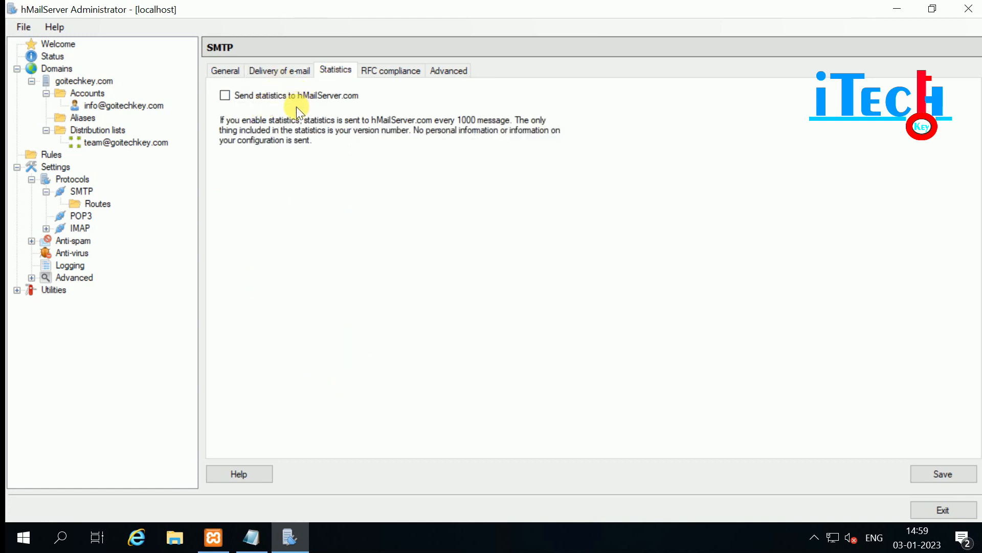
Review SMTP RFC compliance, then view the Advanced tab with STARTTLS on and 100 recipients per batch.
{"action": "left_click", "coordinate": [394, 77]}
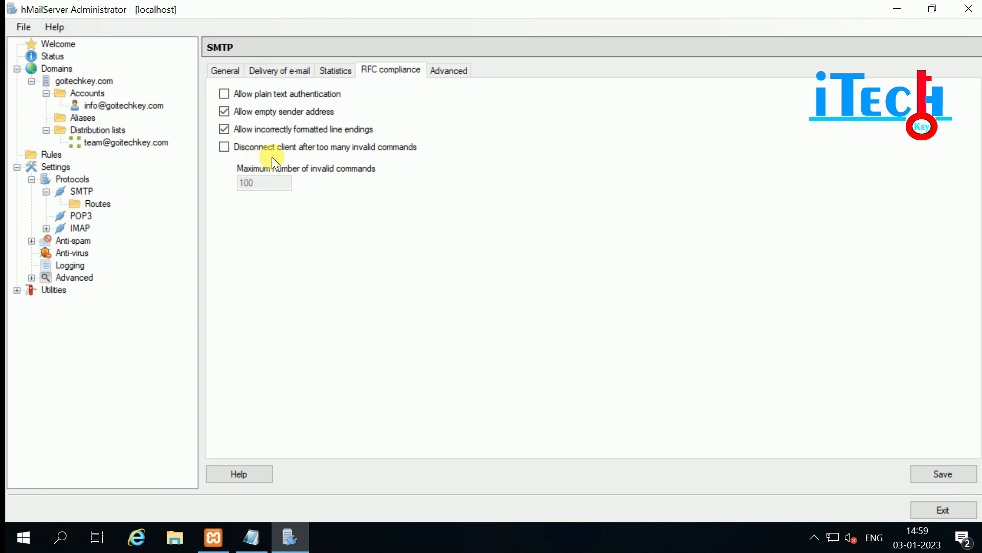
{"action": "left_click", "coordinate": [450, 72]}
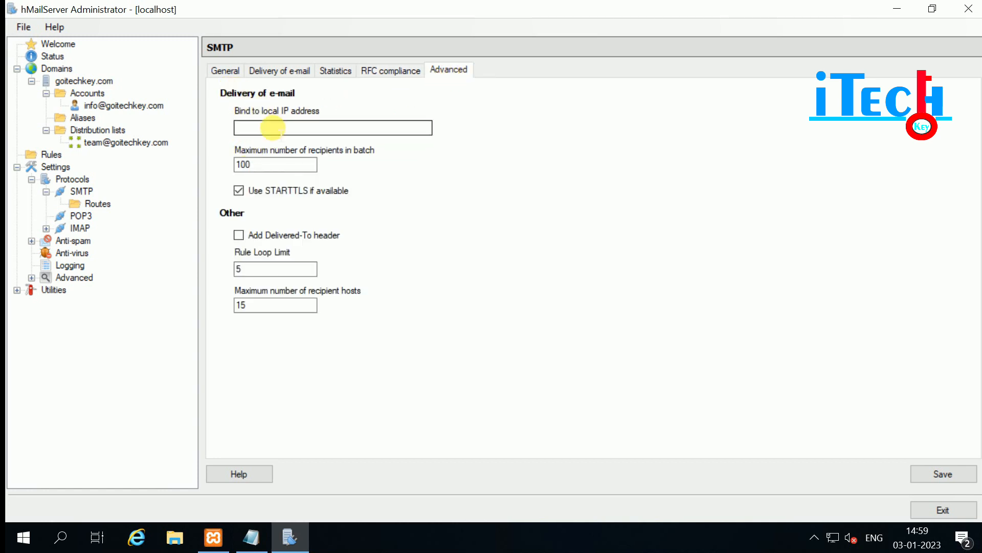
Enter 127.0.0.1 as the SMTP bind-to-local-IP address and save the Advanced settings.
{"action": "left_click", "coordinate": [252, 128]}
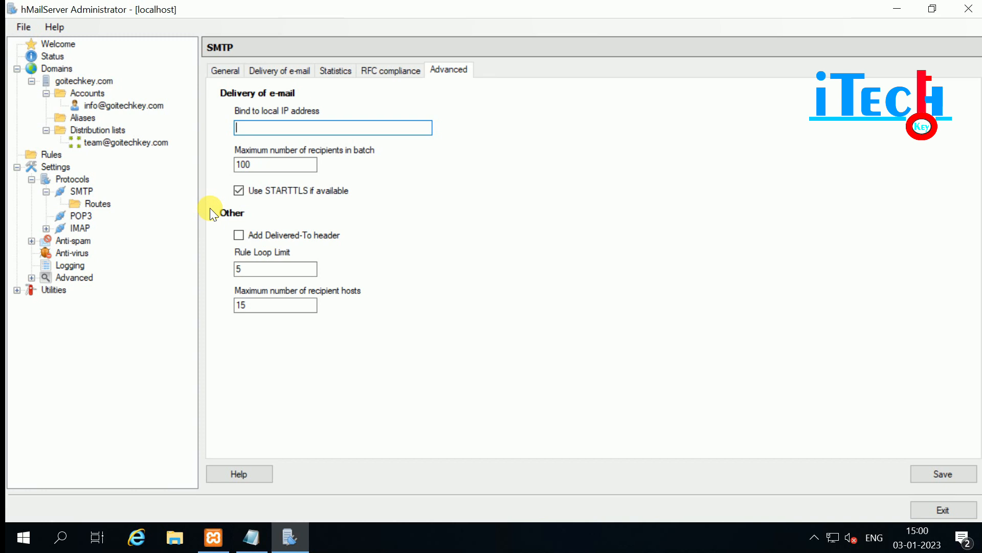
{"action": "type", "text": "127.0.0.1"}
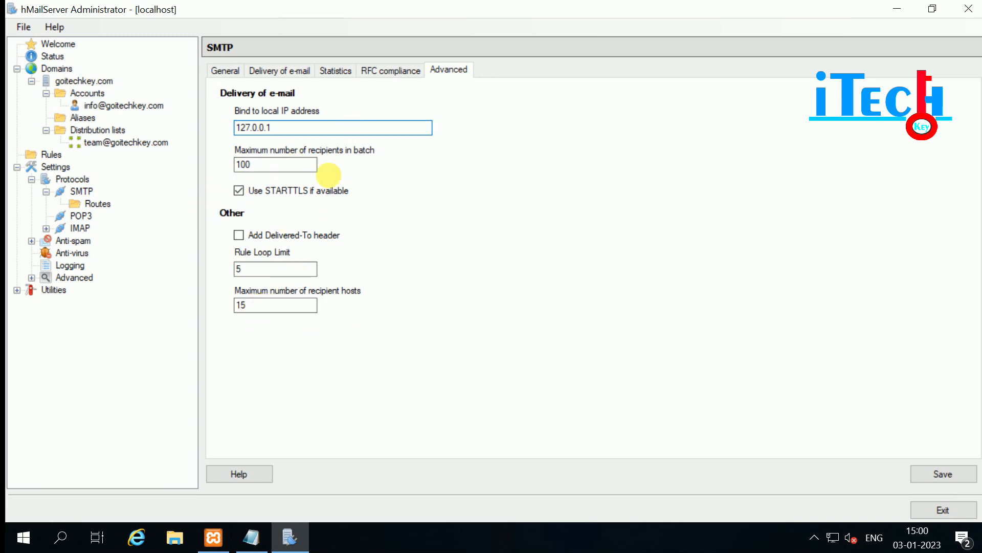
{"action": "left_click", "coordinate": [943, 475]}
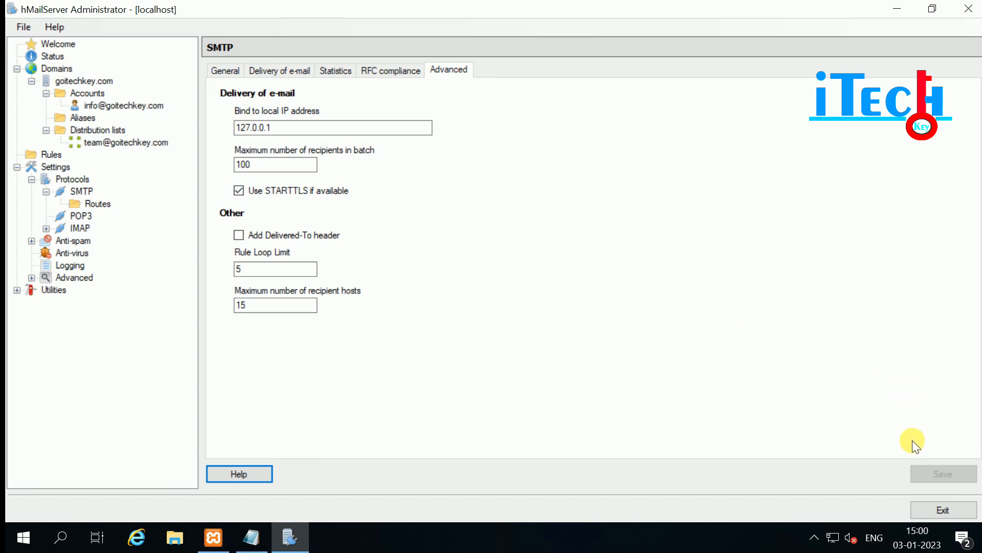
{"action": "left_click", "coordinate": [78, 219]}
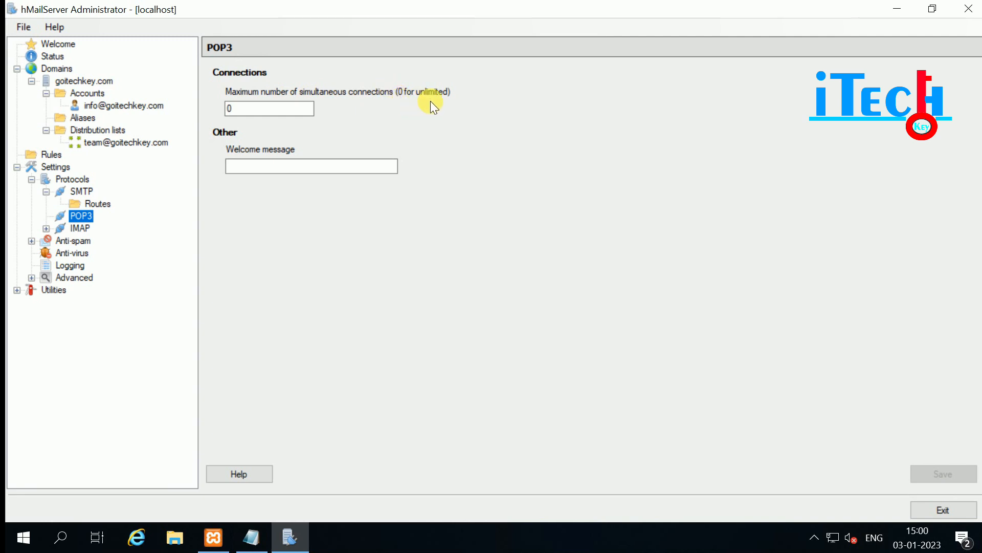
Look over the POP3 settings and the IMAP general, public folder and extension settings.
{"action": "left_click", "coordinate": [248, 108]}
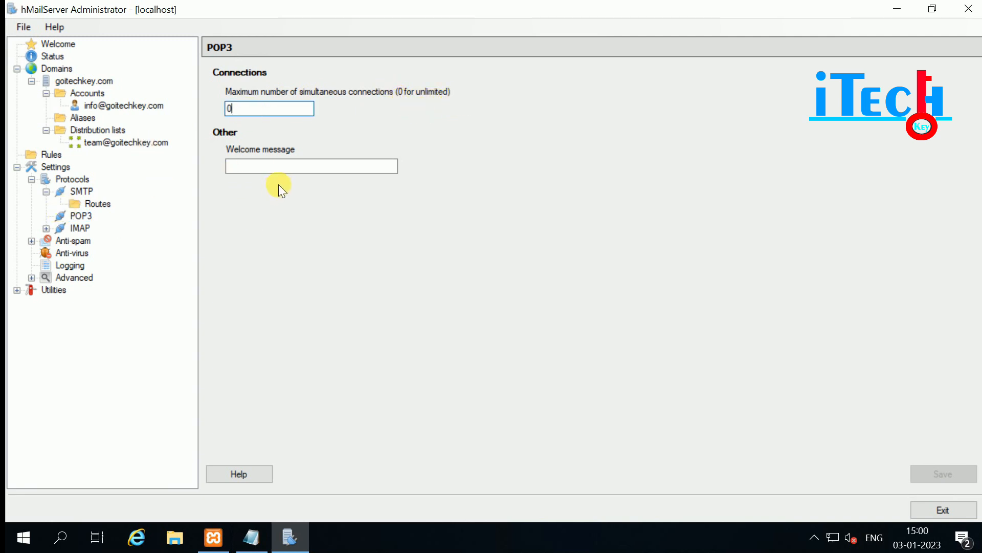
{"action": "left_click", "coordinate": [46, 228]}
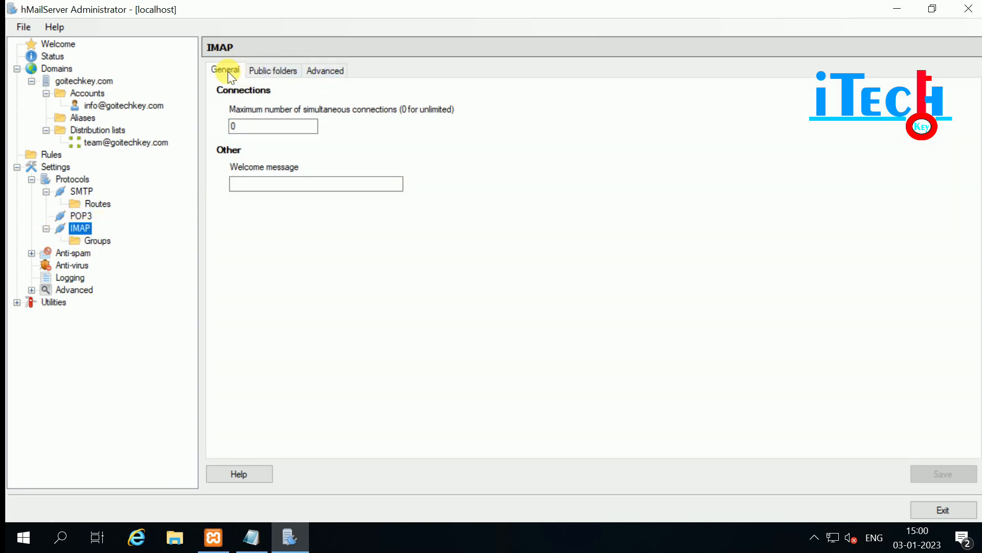
{"action": "left_click", "coordinate": [226, 72]}
{"action": "left_click", "coordinate": [265, 72]}
{"action": "left_click", "coordinate": [256, 111]}
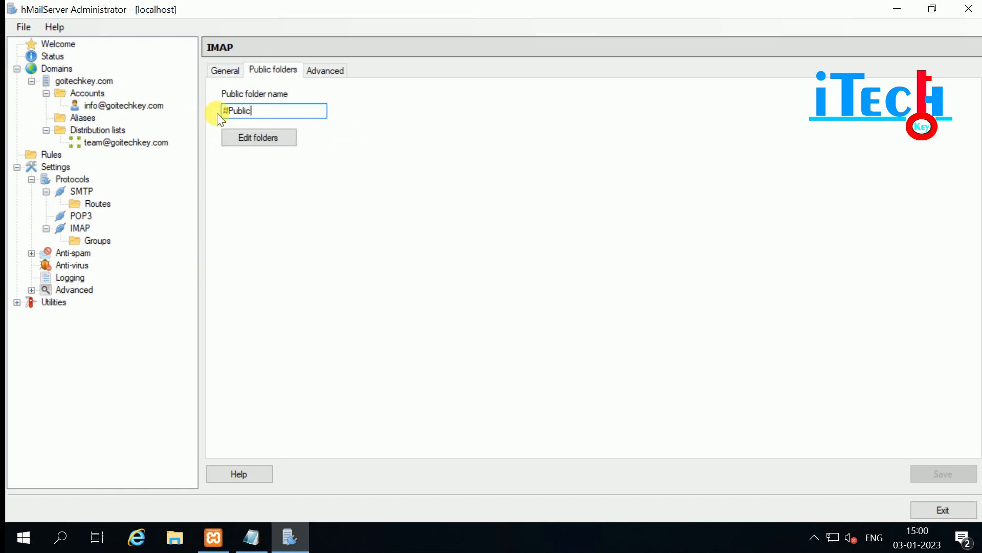
{"action": "left_click", "coordinate": [254, 139]}
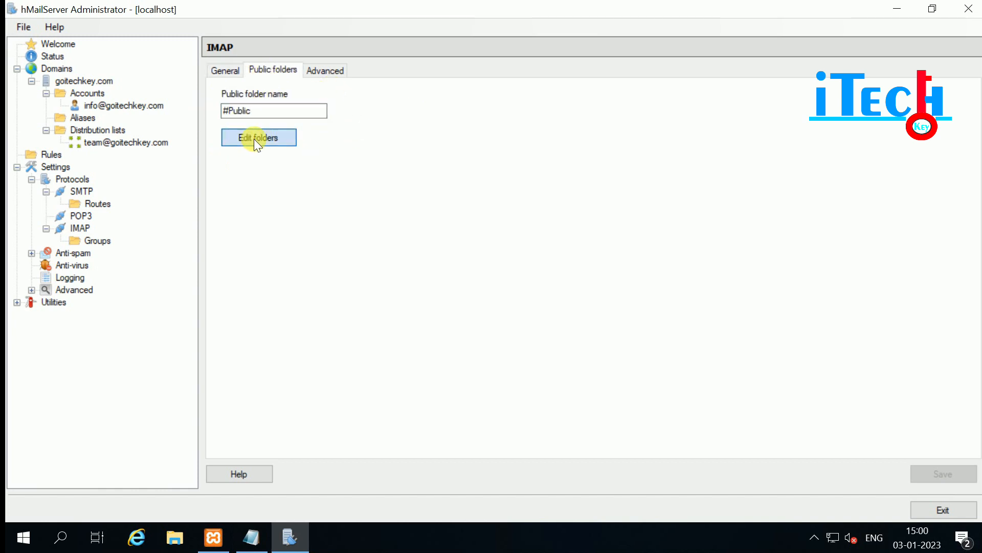
{"action": "left_click", "coordinate": [685, 394]}
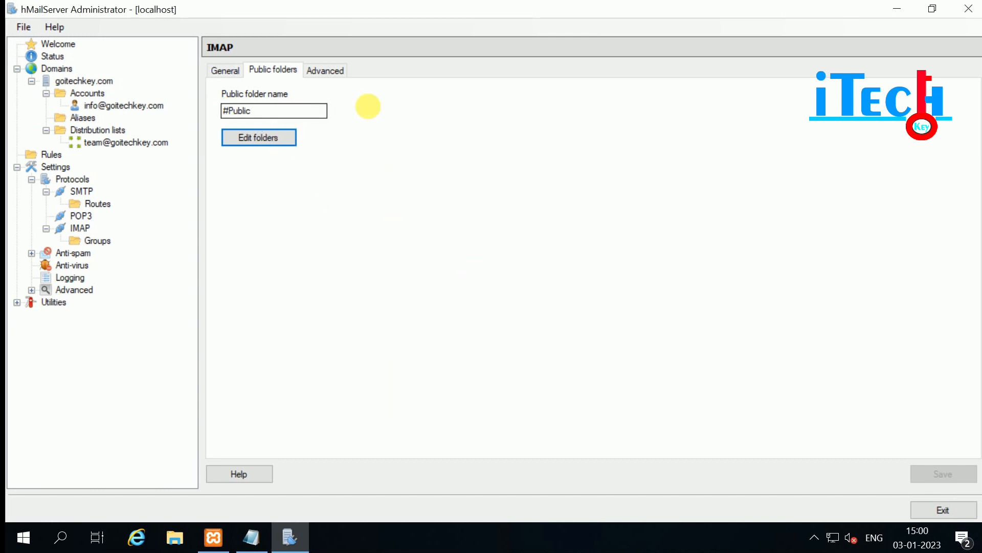
{"action": "left_click", "coordinate": [326, 69]}
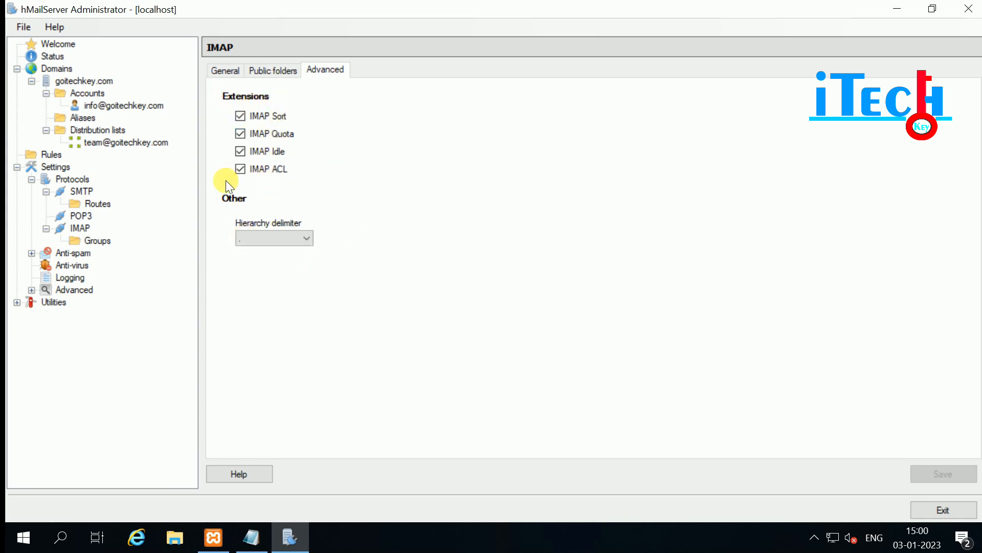
Start a new IMAP group from the Groups list, ready to enter its name.
{"action": "left_click", "coordinate": [92, 240]}
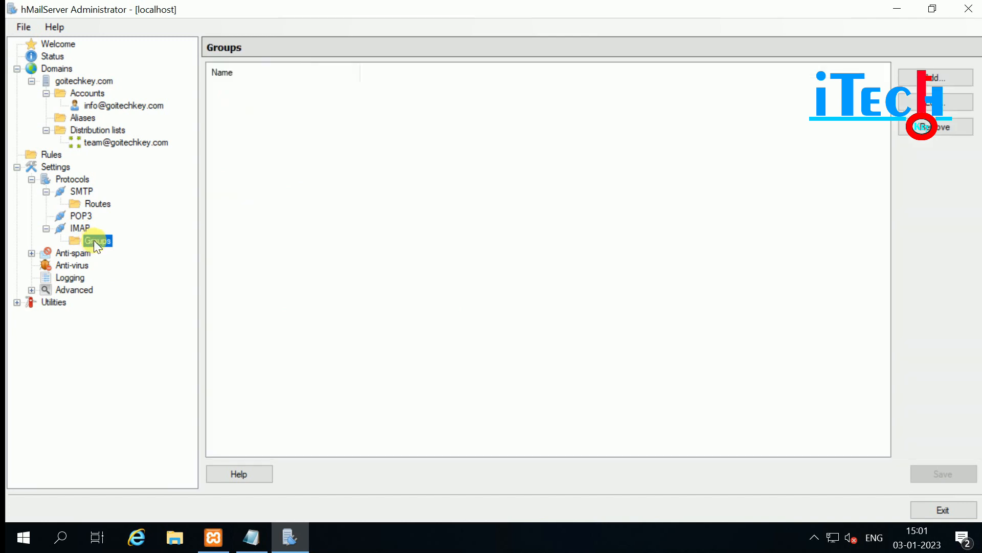
{"action": "left_click", "coordinate": [921, 77]}
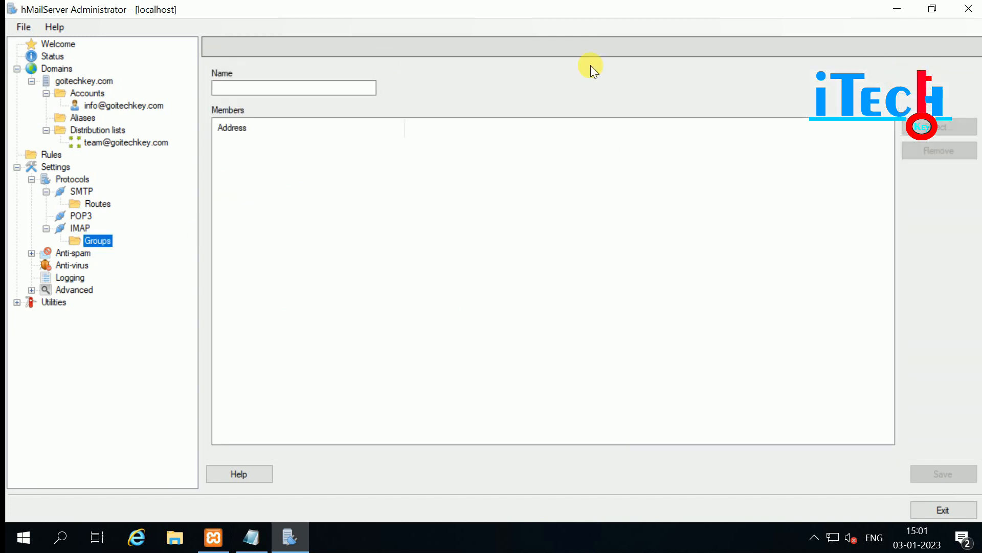
{"action": "left_click", "coordinate": [241, 87]}
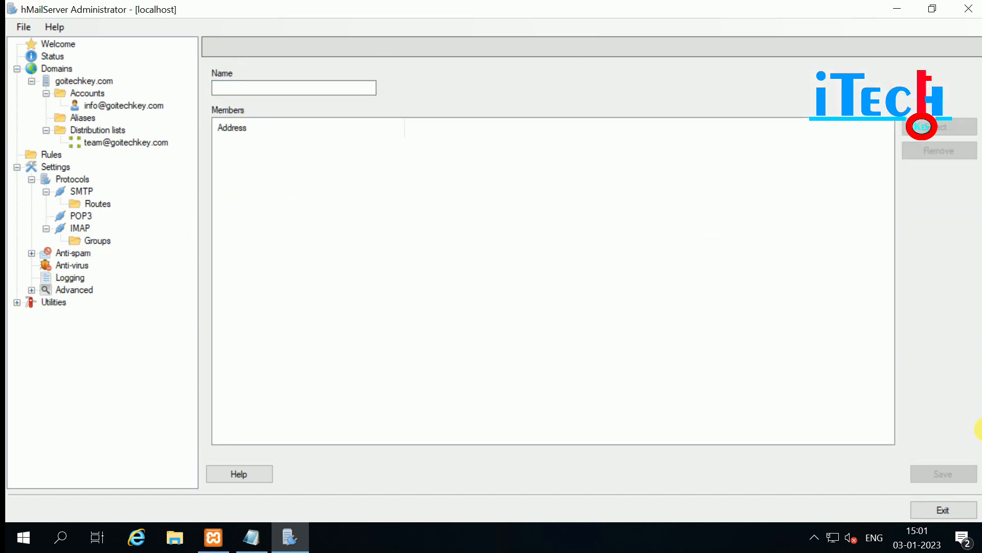
Expand Anti-spam > DNS blacklists and open the zen.spamhaus.org entry's settings.
{"action": "left_click", "coordinate": [50, 250]}
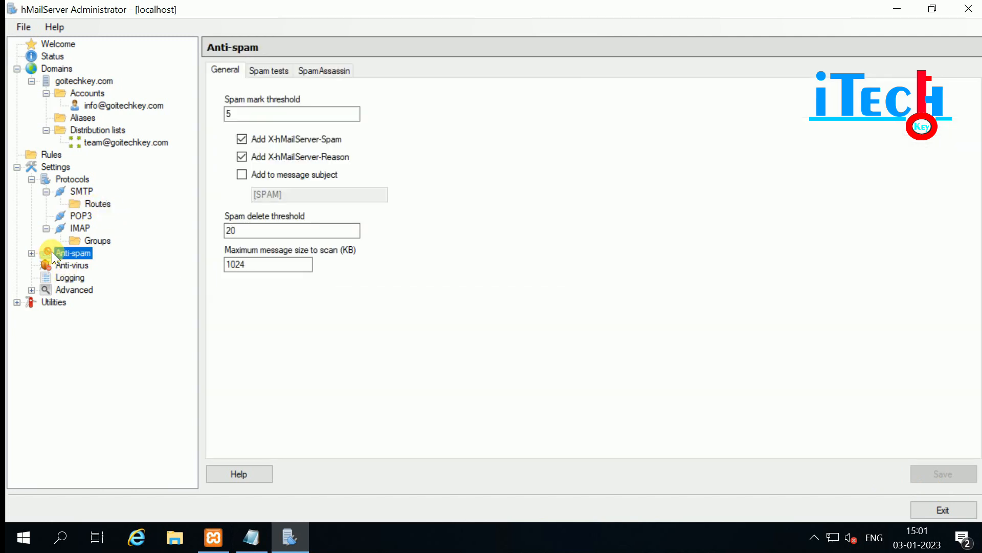
{"action": "left_click", "coordinate": [31, 253]}
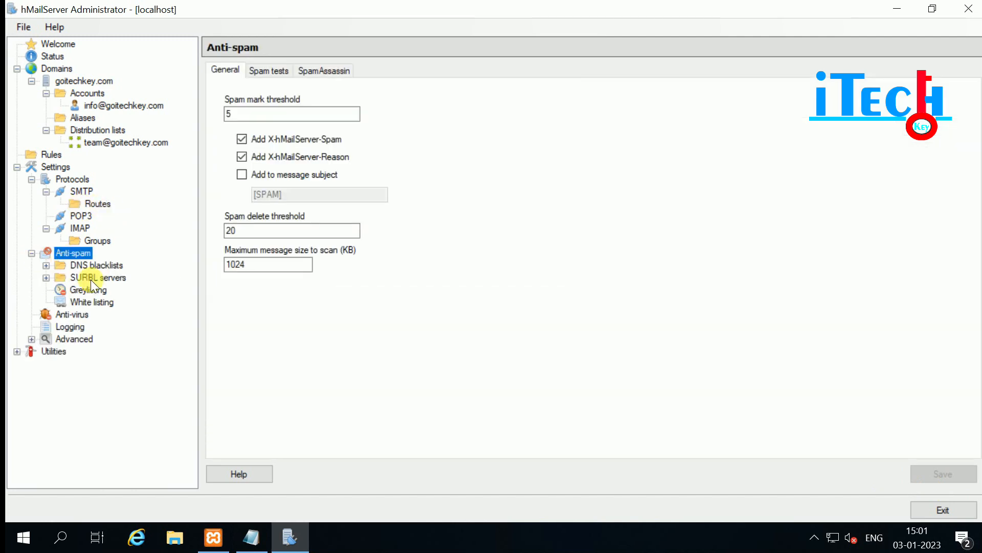
{"action": "left_click", "coordinate": [47, 265]}
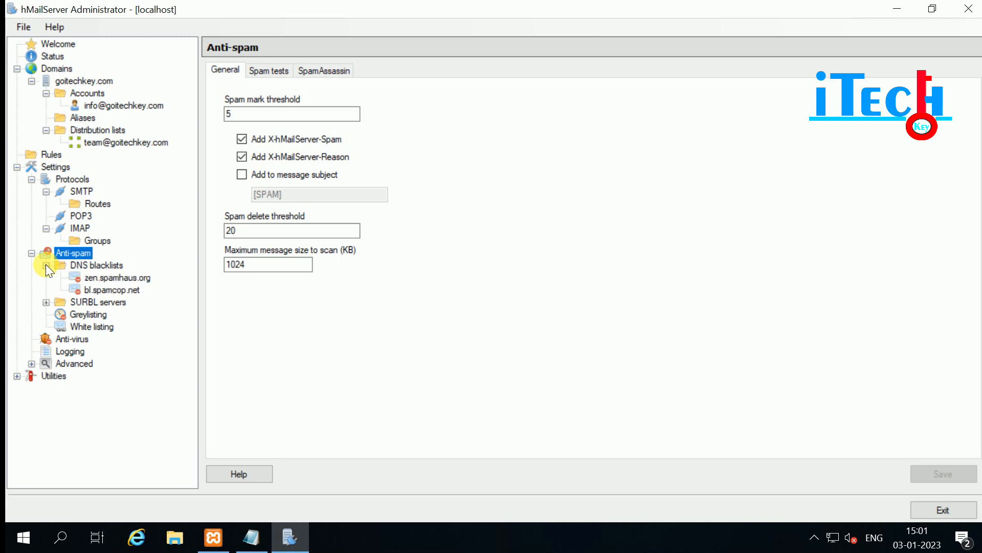
{"action": "left_click", "coordinate": [76, 265]}
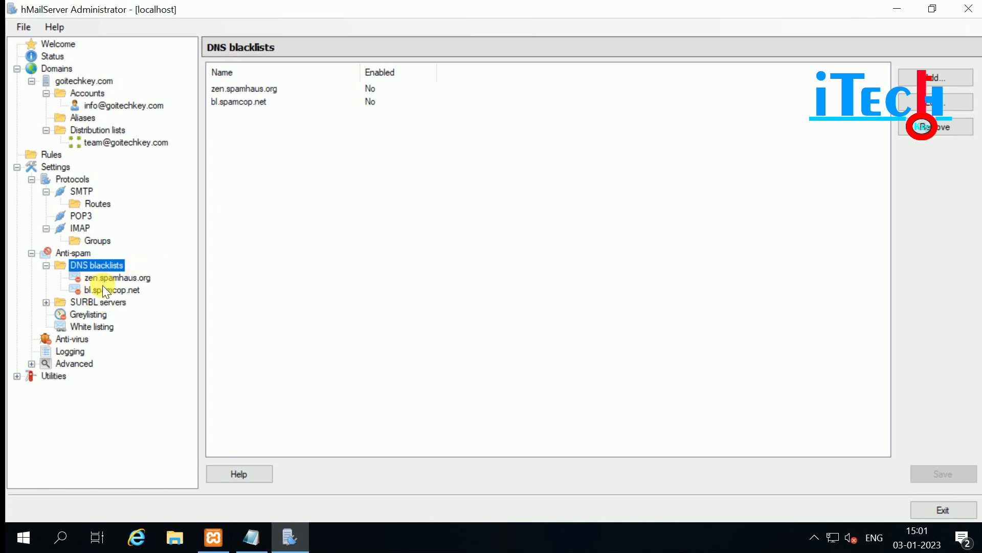
{"action": "left_click", "coordinate": [233, 87]}
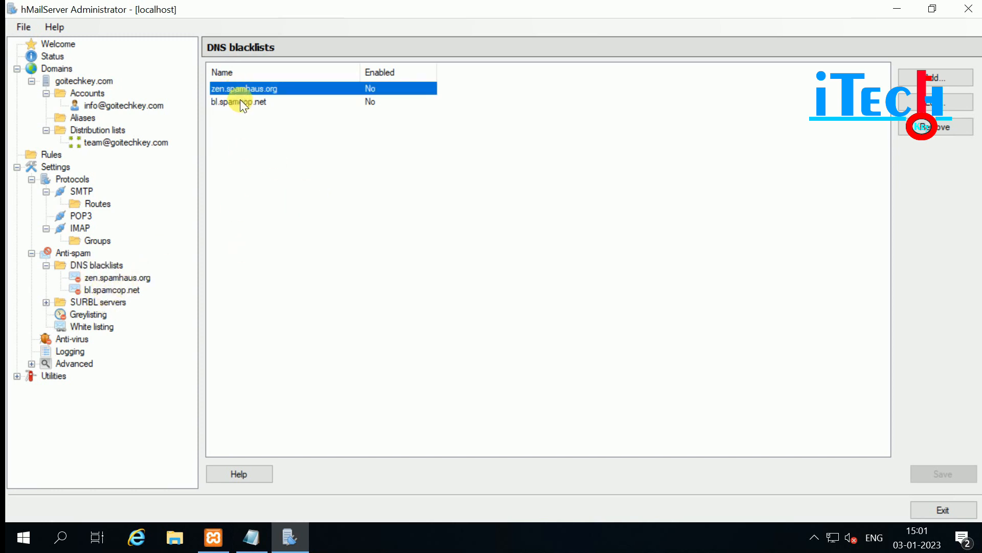
{"action": "left_click", "coordinate": [244, 102]}
{"action": "left_click", "coordinate": [262, 88]}
{"action": "left_click", "coordinate": [243, 100]}
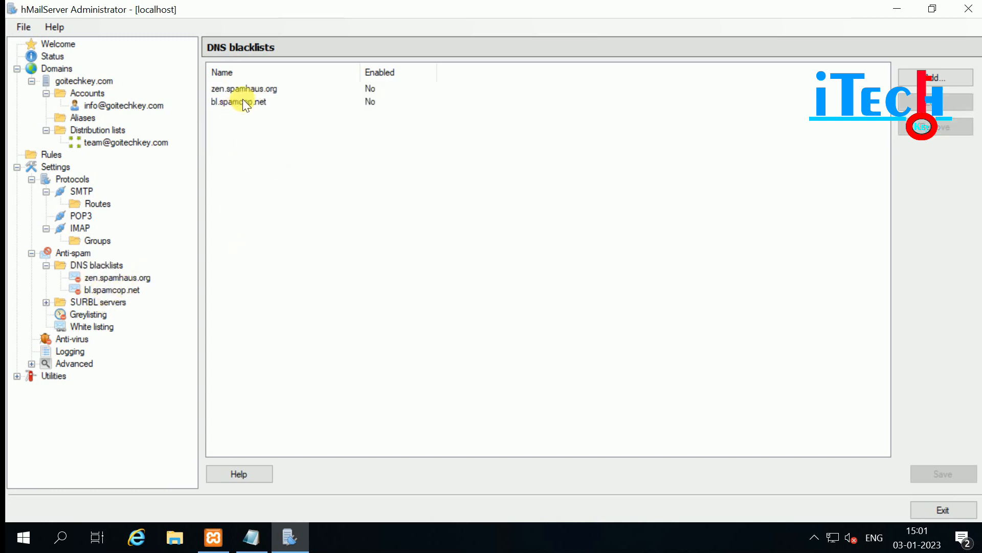
{"action": "left_click", "coordinate": [250, 88]}
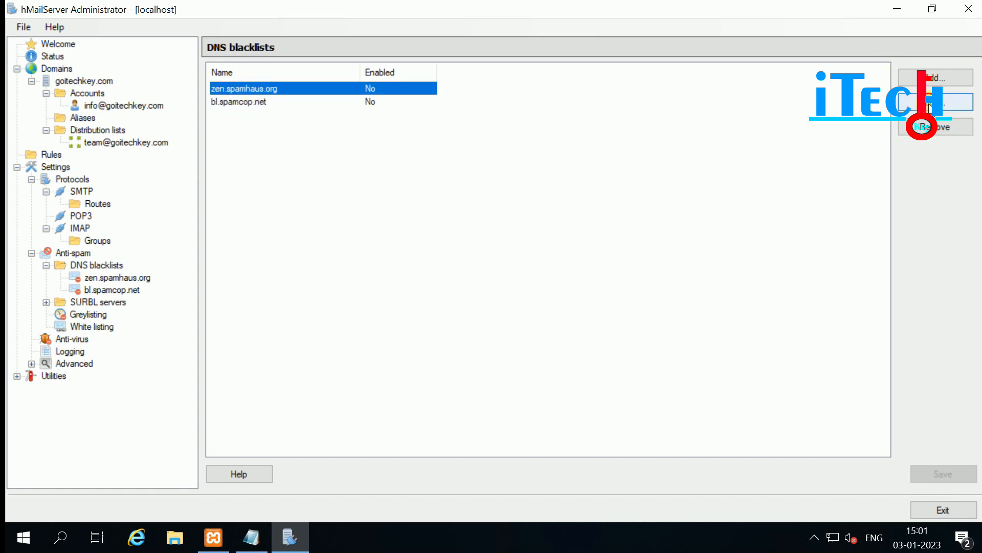
{"action": "left_click", "coordinate": [931, 102]}
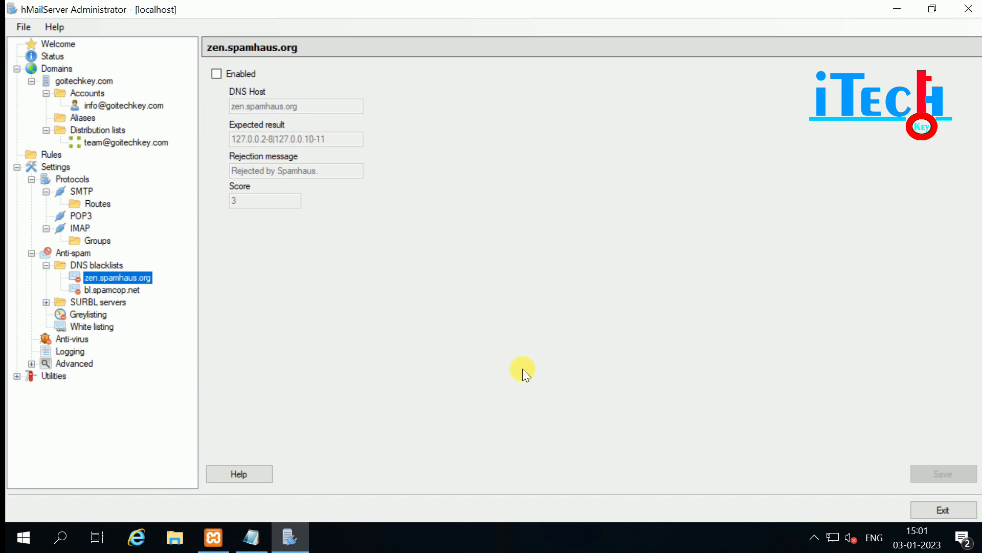
Compare bl.spamcop.net with zen.spamhaus.org, leaving zen.spamhaus.org disabled with score 3.
{"action": "left_click", "coordinate": [105, 290]}
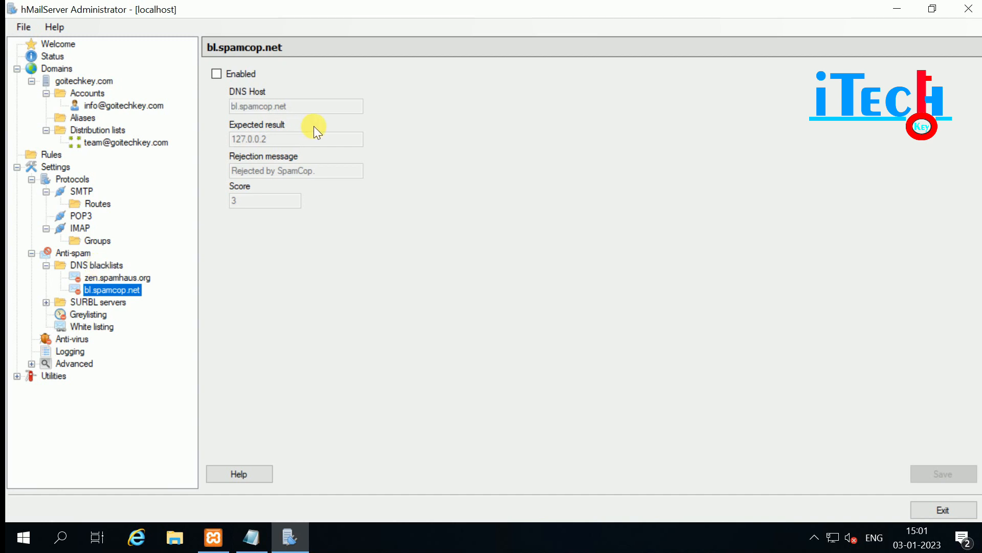
{"action": "left_click", "coordinate": [93, 277]}
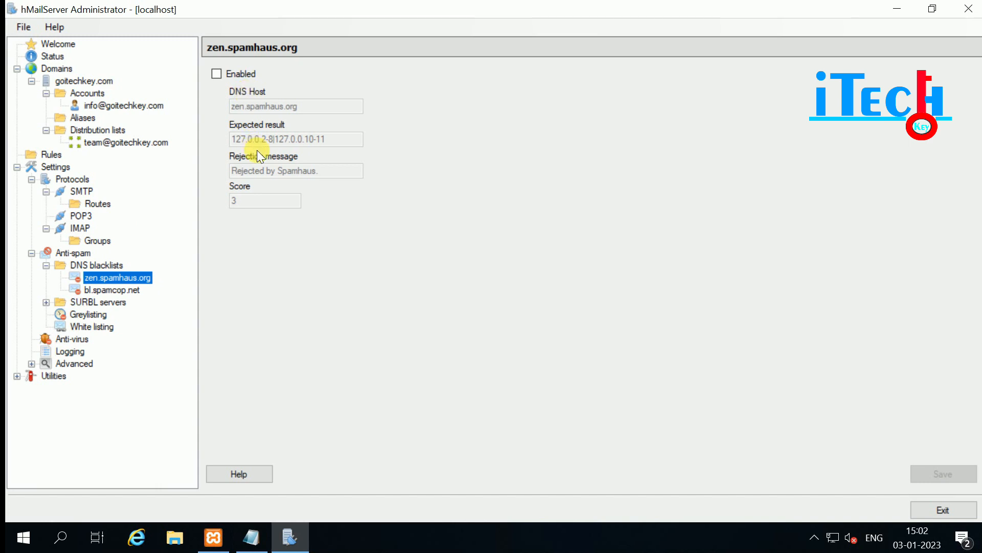
{"action": "left_click", "coordinate": [90, 288]}
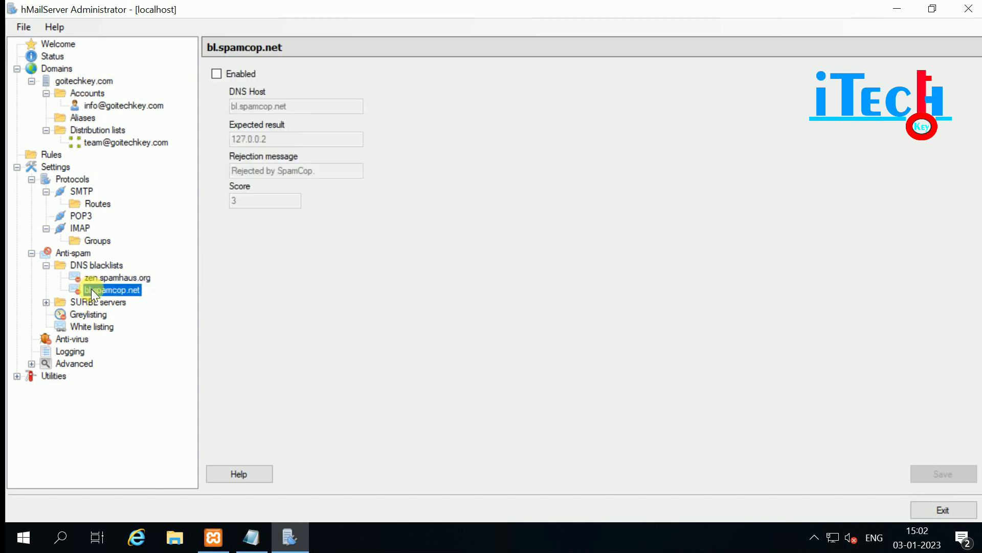
{"action": "left_click", "coordinate": [107, 277]}
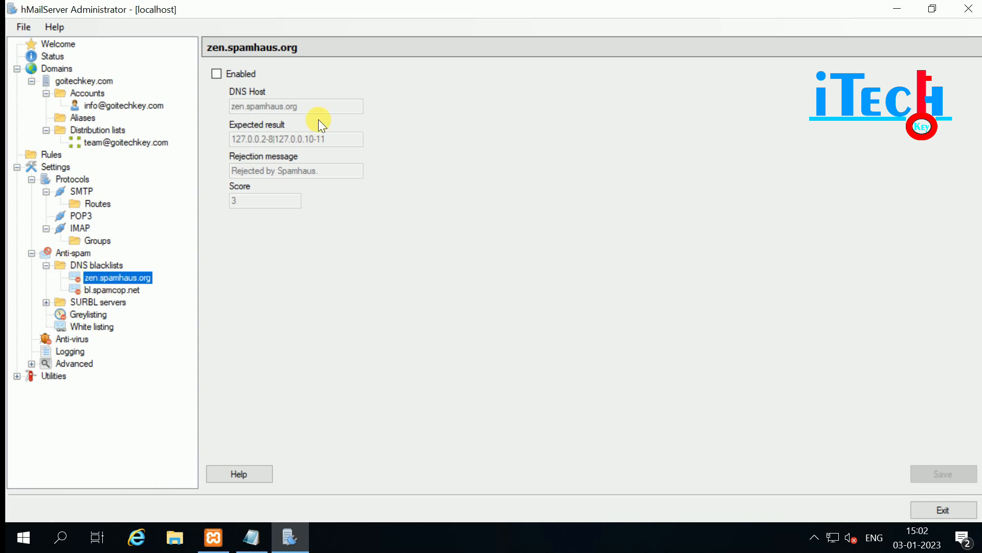
{"action": "left_click", "coordinate": [216, 70]}
{"action": "left_click", "coordinate": [216, 70]}
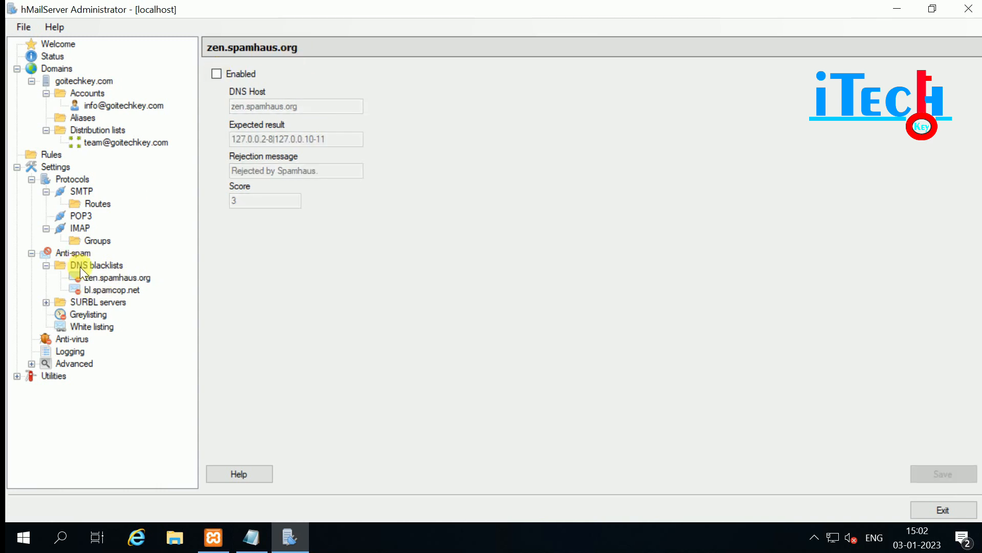
{"action": "left_click", "coordinate": [46, 303]}
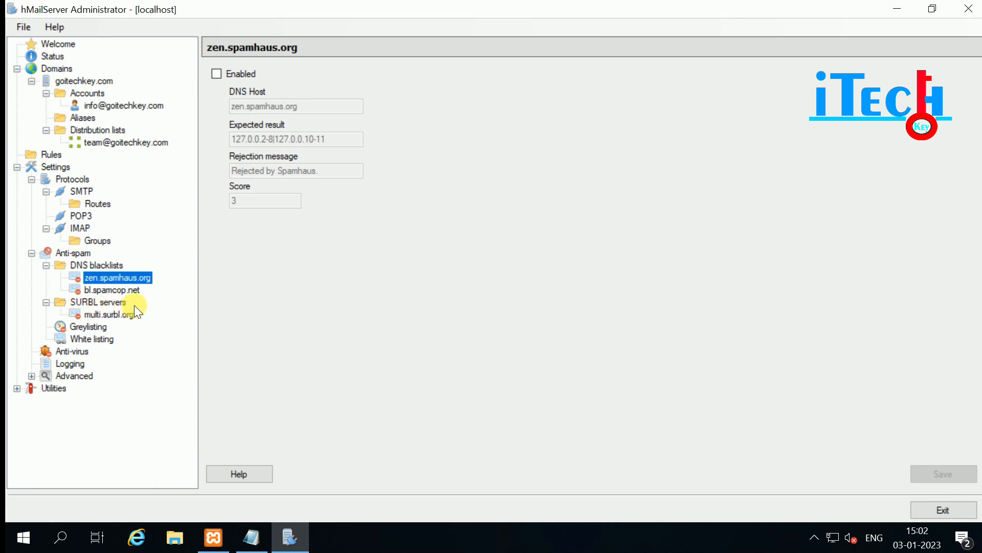
Inspect the multi.surbl.org SURBL server entry, then view the Greylisting page.
{"action": "left_click", "coordinate": [93, 302]}
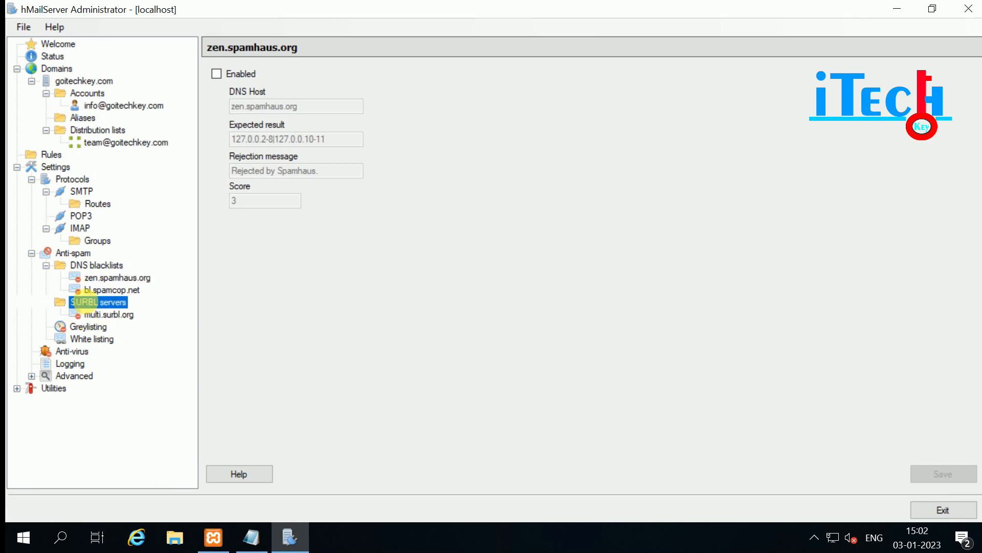
{"action": "left_click", "coordinate": [936, 106]}
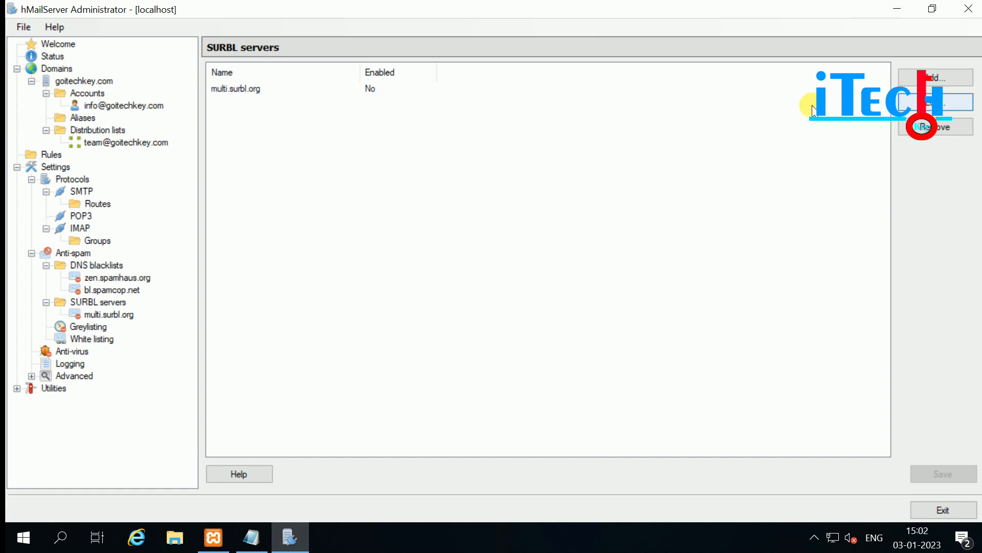
{"action": "left_click", "coordinate": [930, 103]}
{"action": "left_click", "coordinate": [251, 88]}
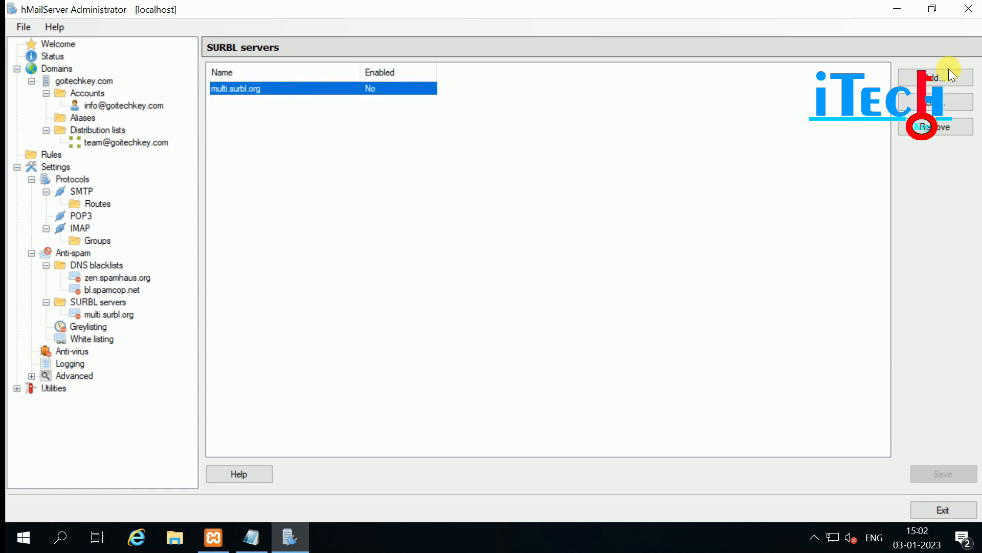
{"action": "left_click", "coordinate": [936, 102]}
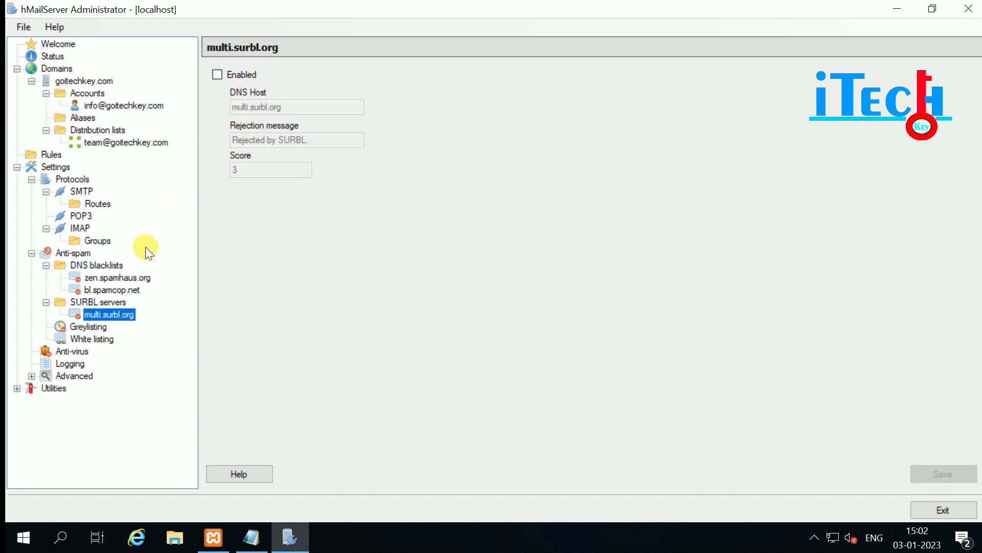
{"action": "left_click", "coordinate": [81, 326]}
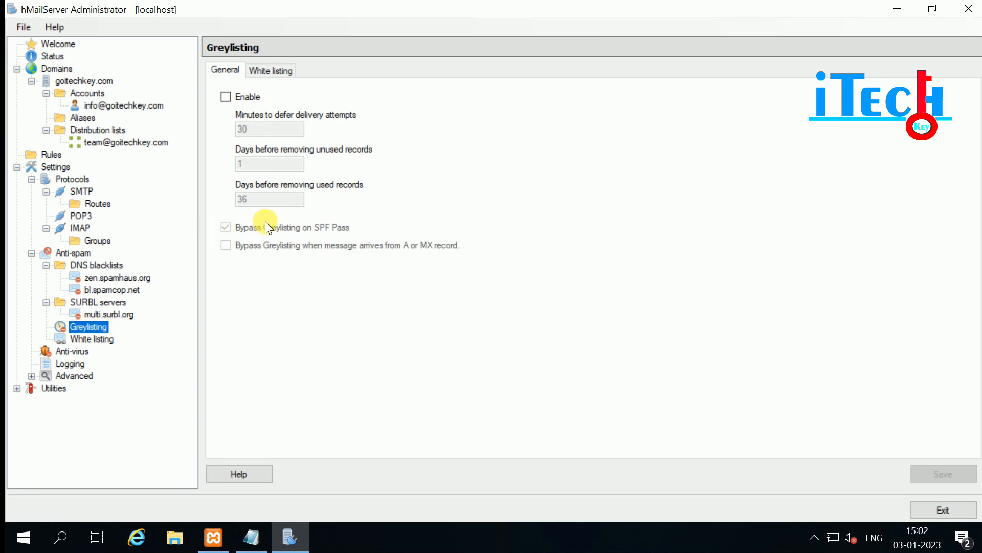
Enable greylisting with its 30-minute deferral, leave the IP white list empty, and save.
{"action": "left_click", "coordinate": [225, 96]}
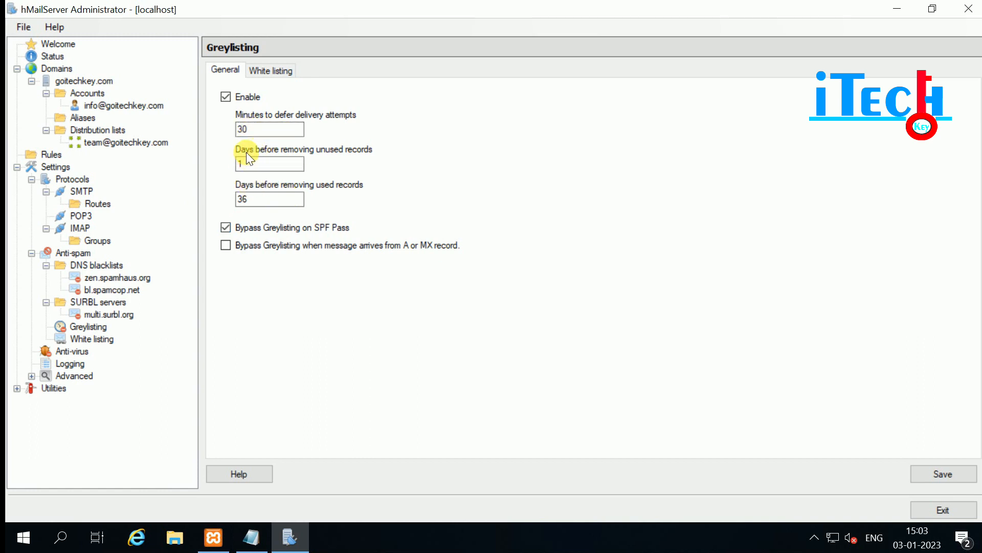
{"action": "left_click", "coordinate": [265, 164]}
{"action": "left_click", "coordinate": [269, 70]}
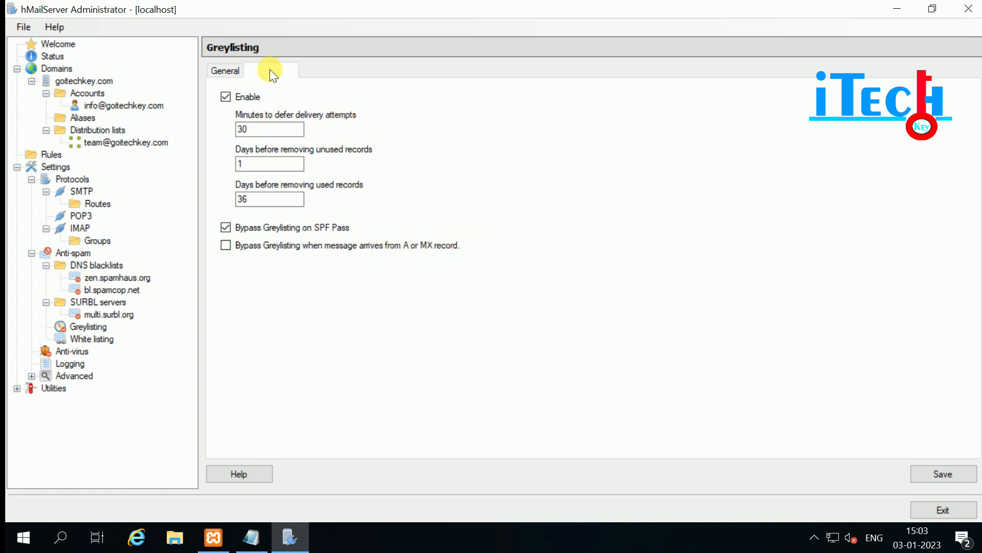
{"action": "left_click", "coordinate": [945, 101]}
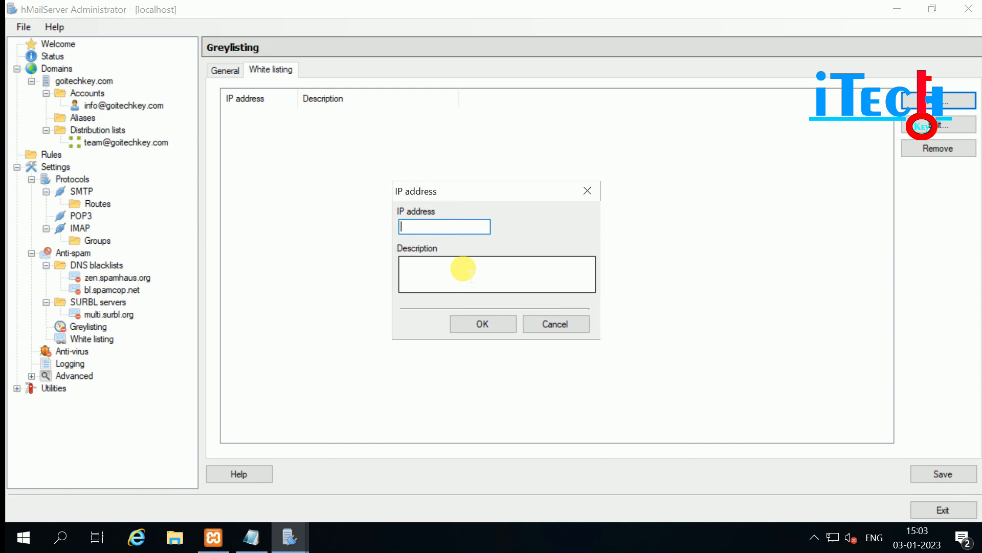
{"action": "left_click", "coordinate": [555, 323]}
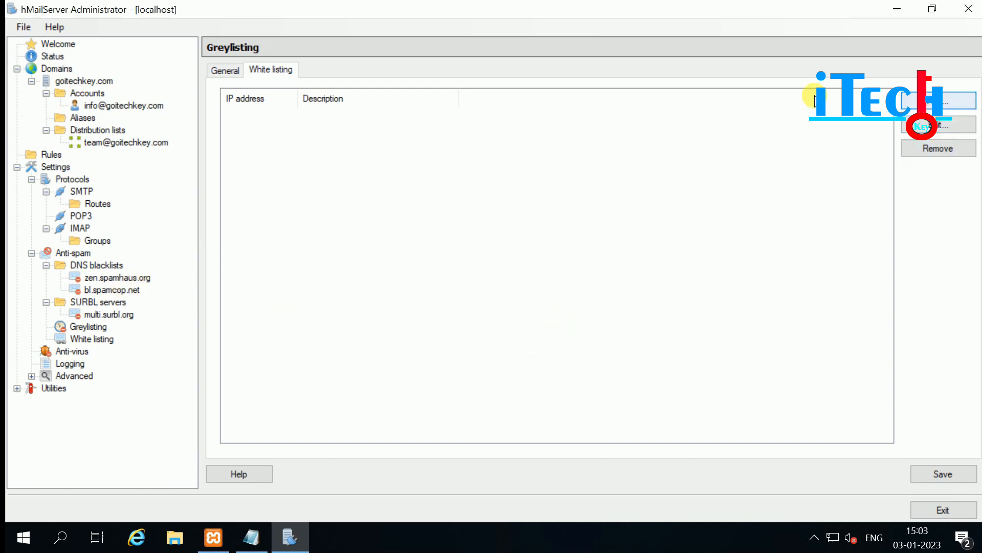
{"action": "left_click", "coordinate": [908, 100]}
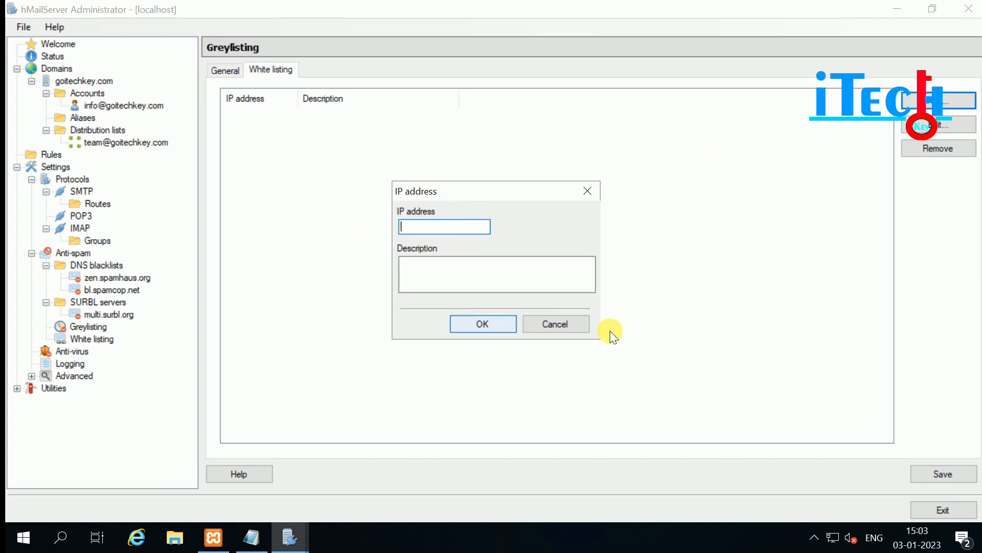
{"action": "left_click", "coordinate": [571, 327]}
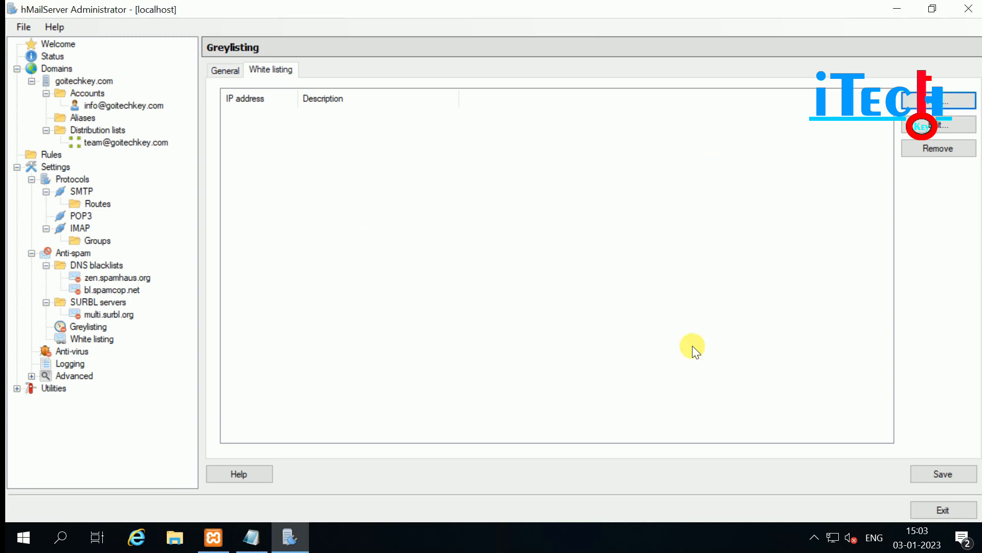
{"action": "left_click", "coordinate": [950, 478]}
{"action": "left_click", "coordinate": [85, 340]}
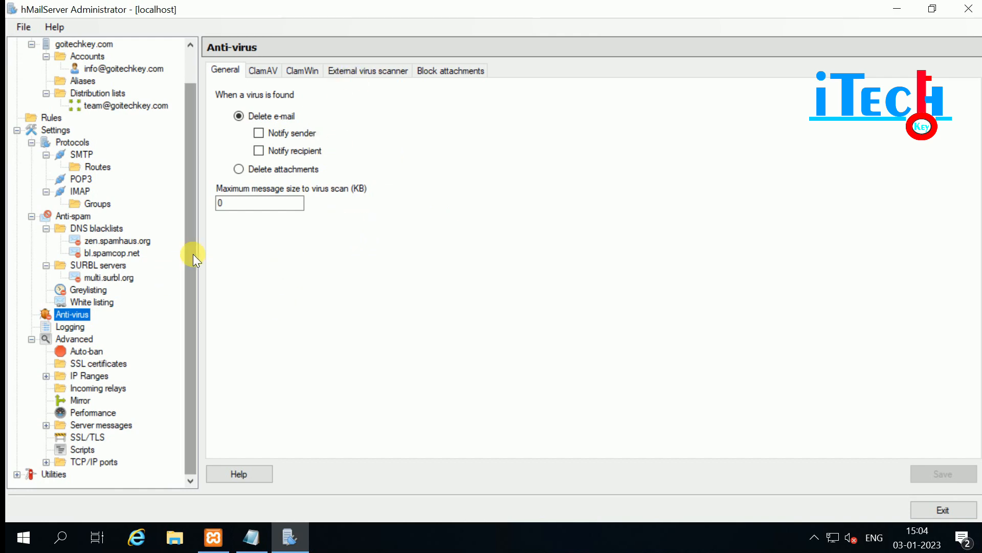
Enable logging for all log types, including Debug and AWStats, with files kept open, and save.
{"action": "left_click", "coordinate": [68, 327]}
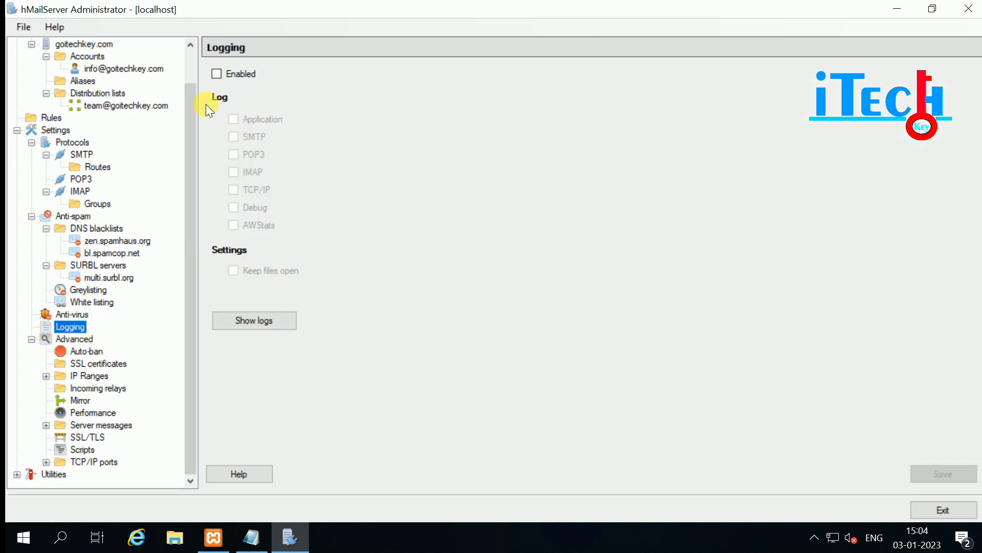
{"action": "left_click", "coordinate": [216, 73]}
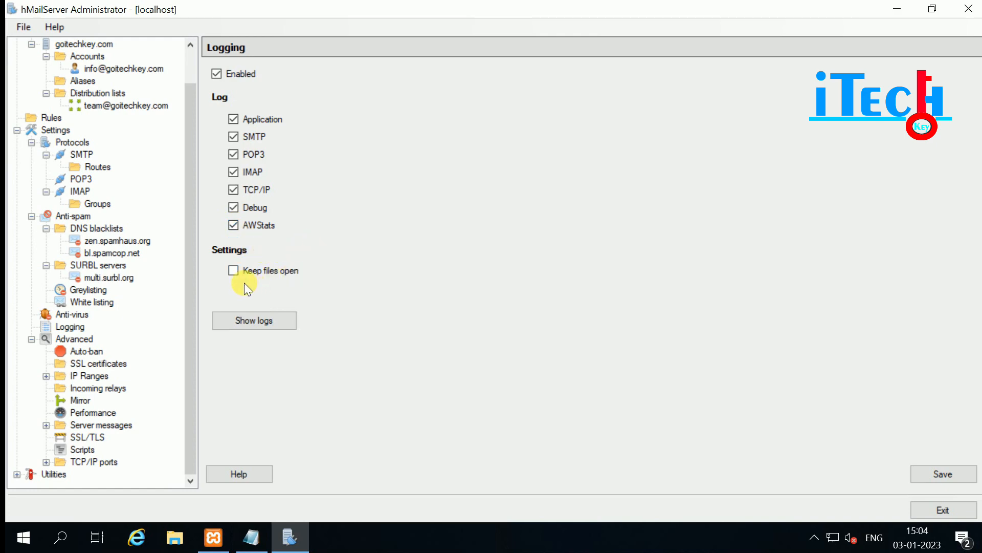
{"action": "left_click", "coordinate": [234, 272]}
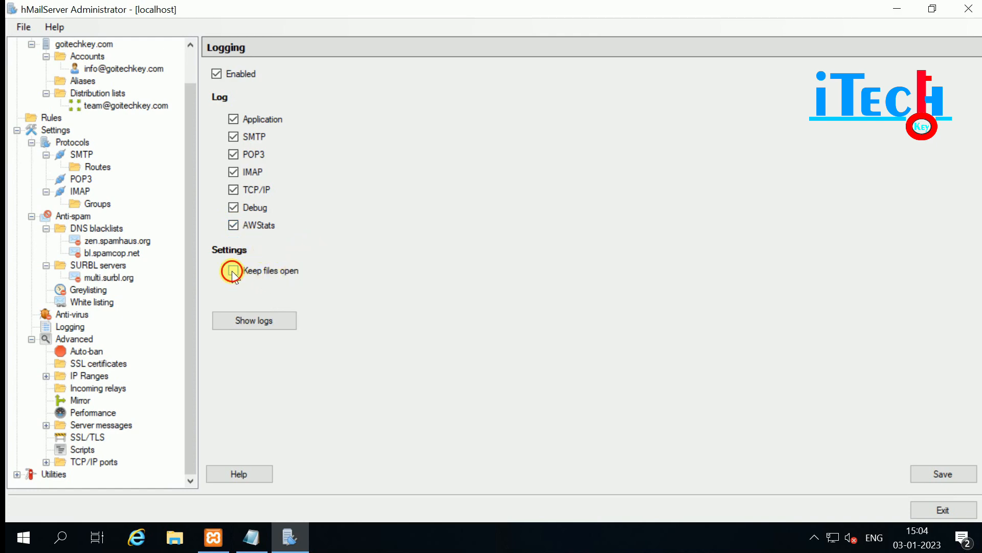
{"action": "left_click", "coordinate": [240, 322]}
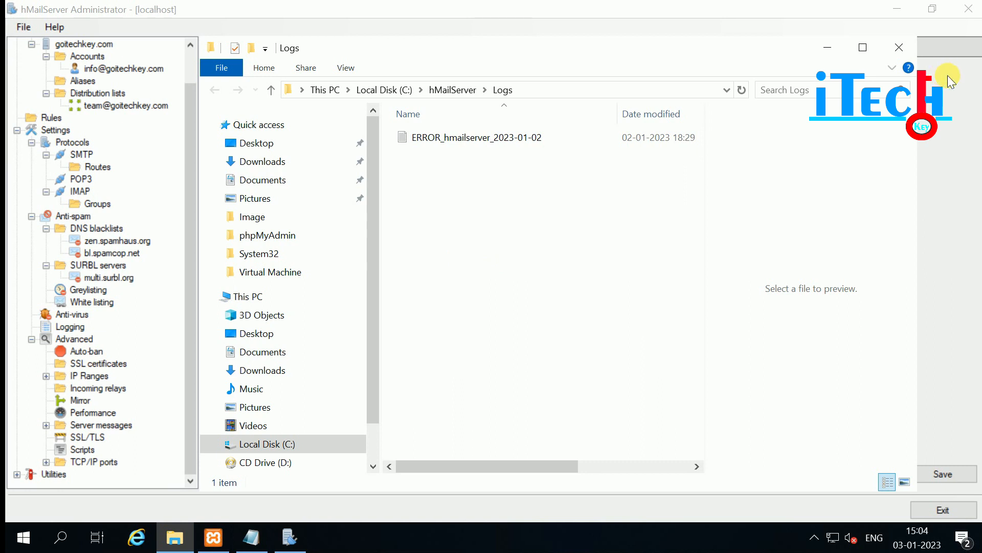
{"action": "left_click", "coordinate": [899, 47]}
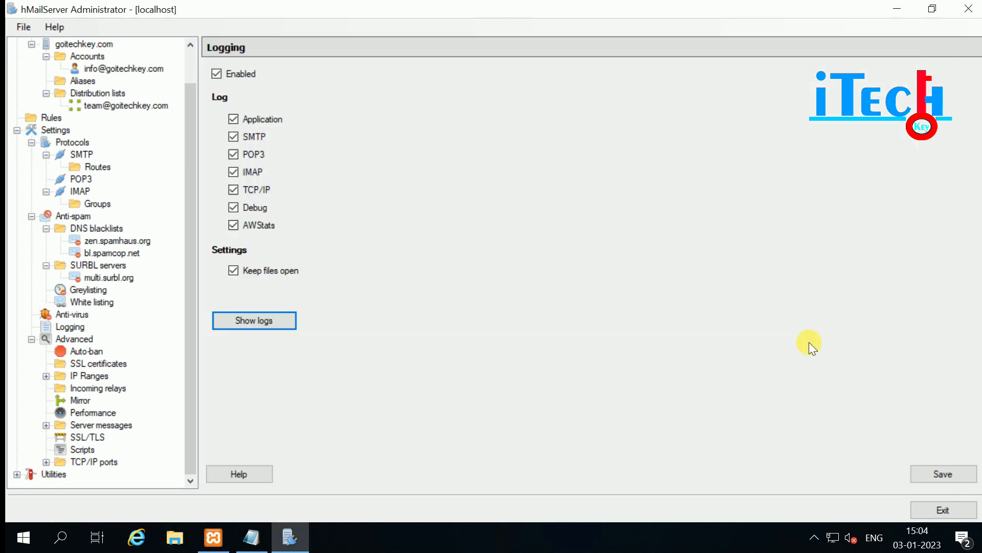
{"action": "left_click", "coordinate": [944, 474]}
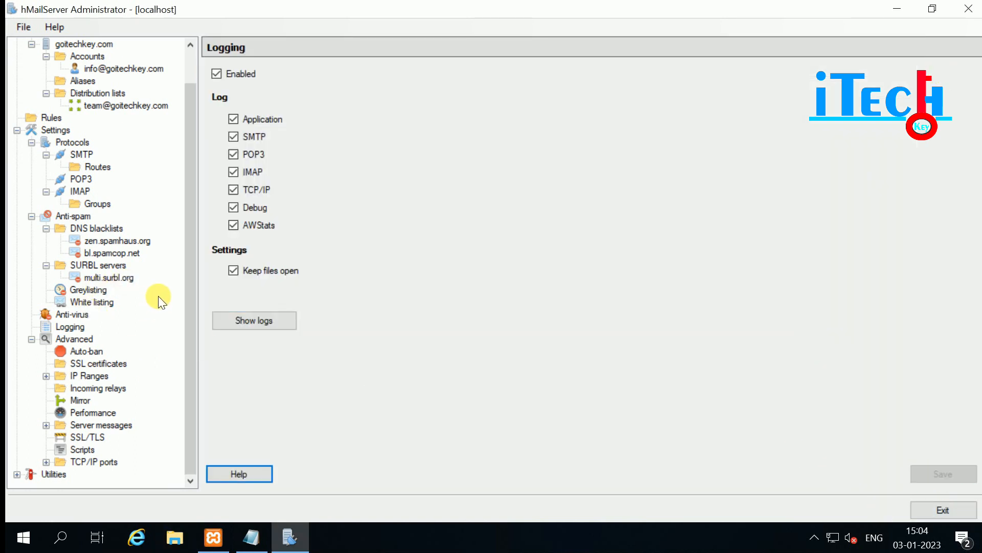
{"action": "left_click", "coordinate": [71, 337]}
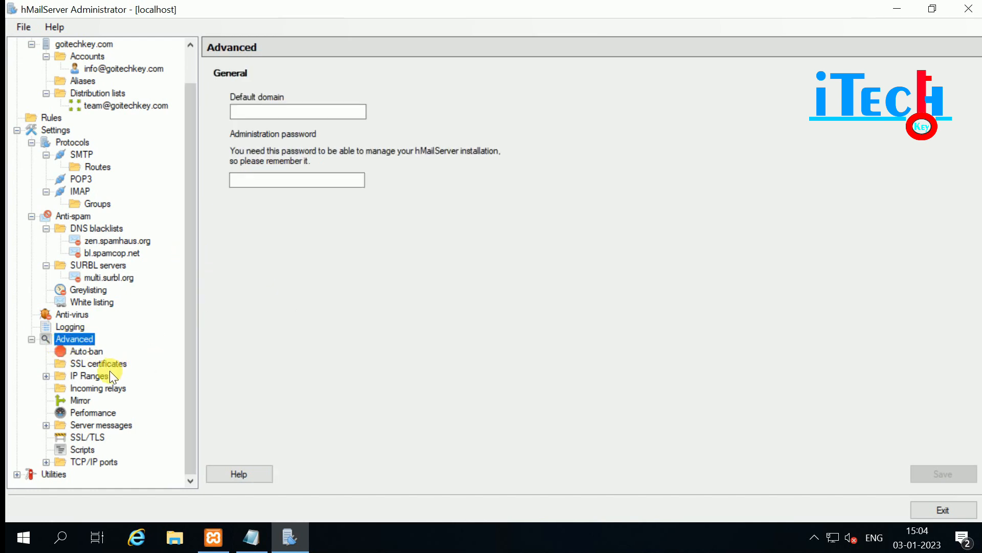
Confirm Auto-ban is enabled, re-entering 30 as the minutes before reset.
{"action": "left_click", "coordinate": [78, 349]}
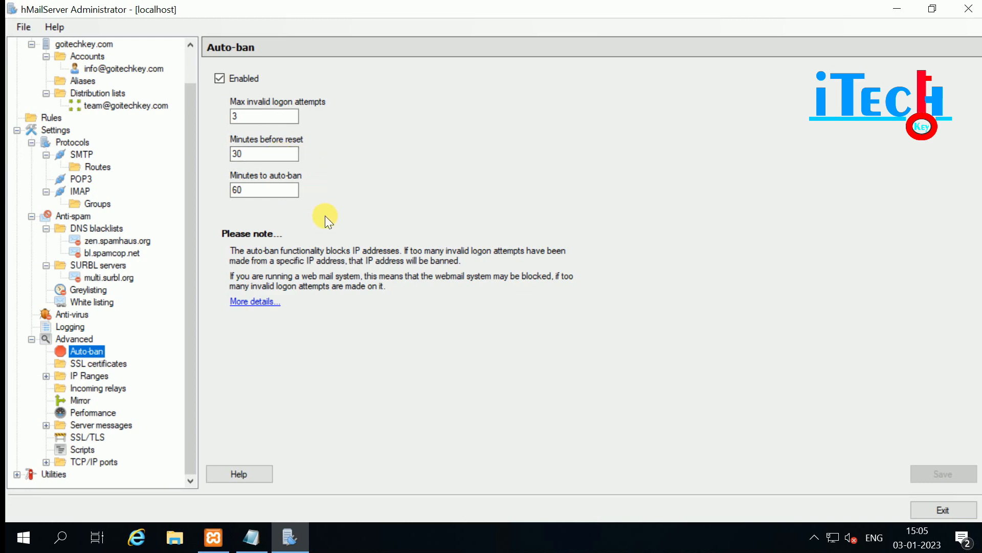
{"action": "left_click", "coordinate": [260, 154]}
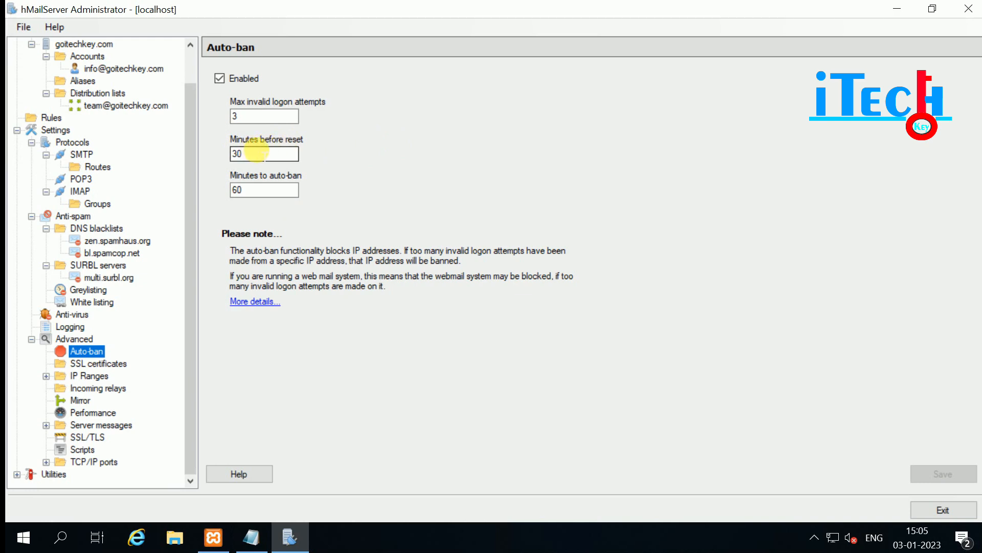
{"action": "left_click", "coordinate": [240, 153]}
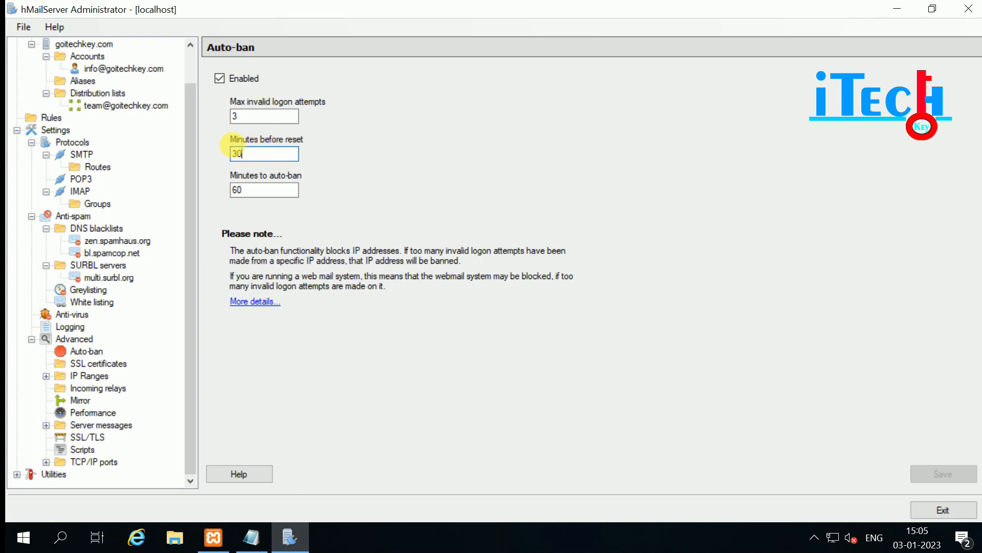
{"action": "left_click_drag", "start_coordinate": [258, 153], "coordinate": [231, 154]}
{"action": "type", "text": "30"}
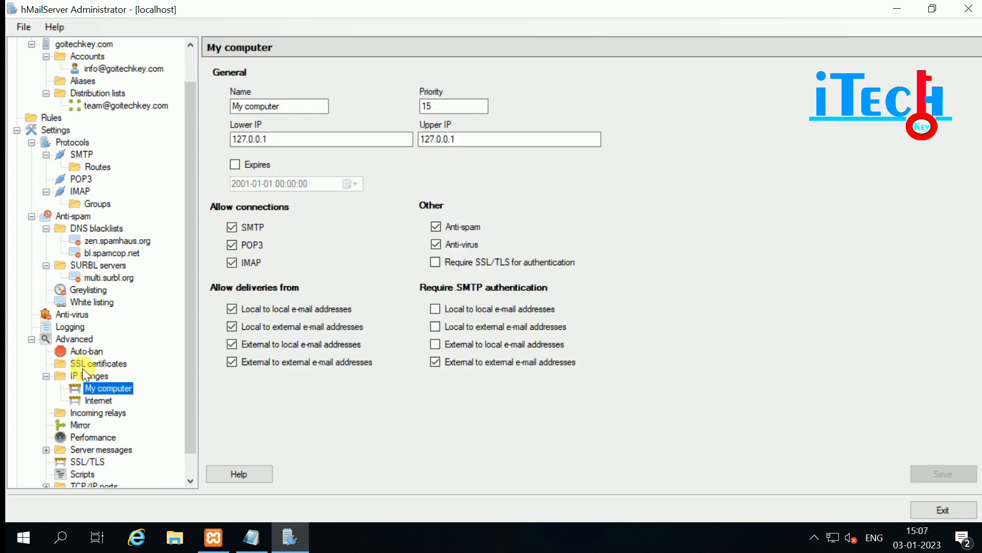
{"action": "left_click", "coordinate": [82, 356]}
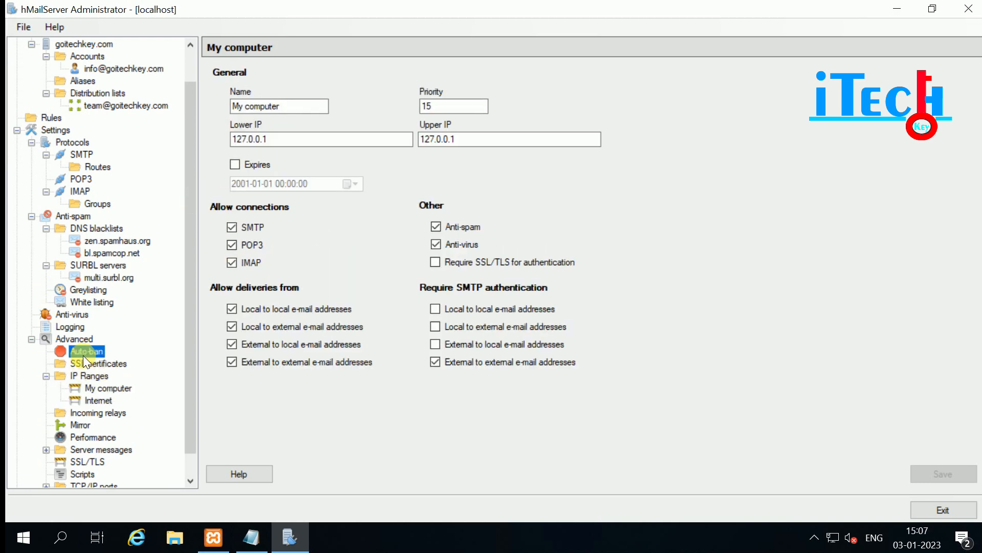
Change the My computer IP range's priority from 15 to 10.
{"action": "left_click", "coordinate": [110, 365]}
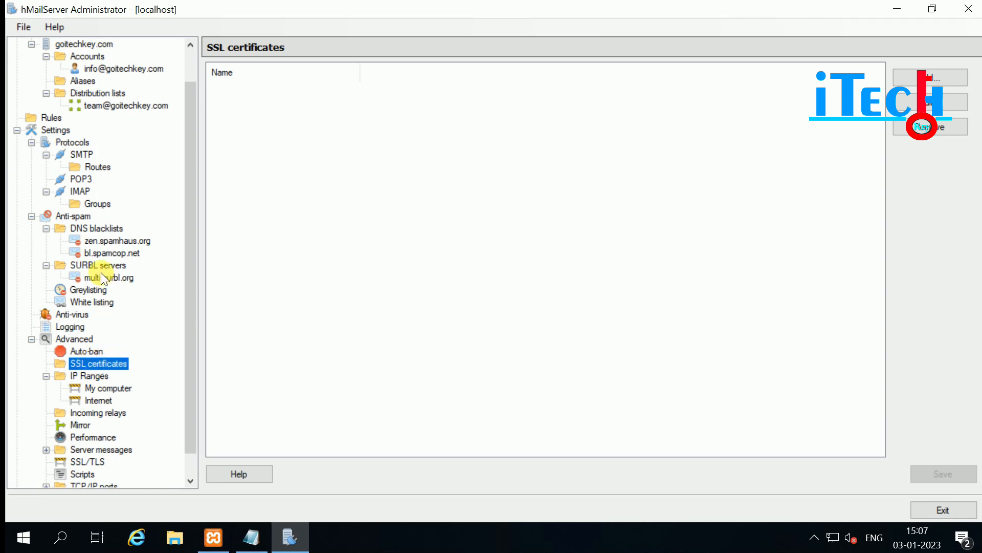
{"action": "left_click", "coordinate": [82, 375]}
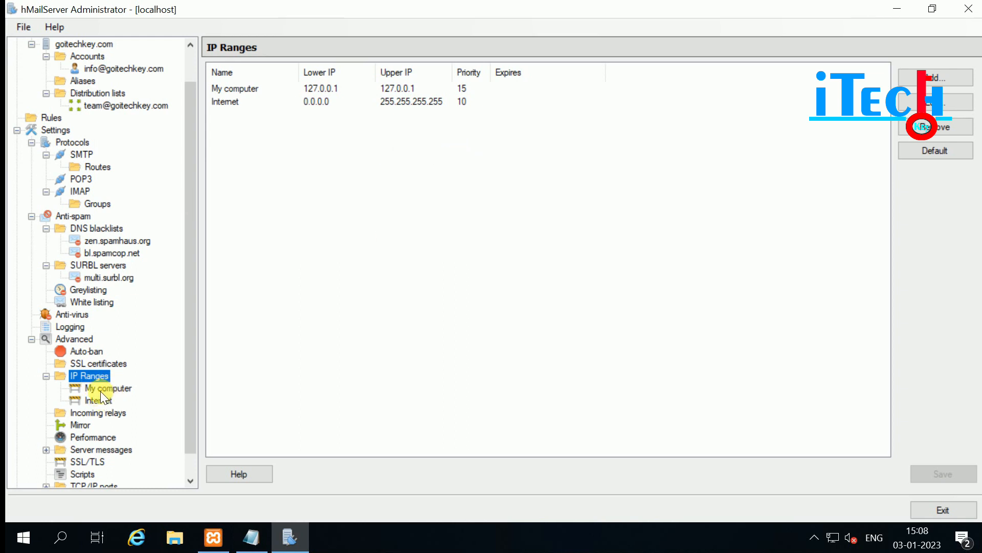
{"action": "left_click", "coordinate": [98, 388]}
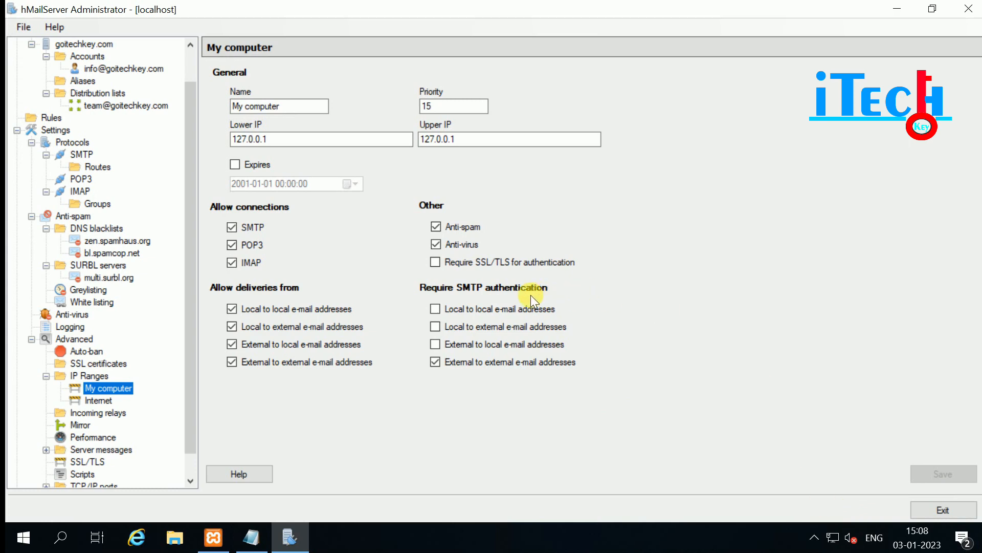
{"action": "left_click_drag", "start_coordinate": [249, 138], "coordinate": [520, 141]}
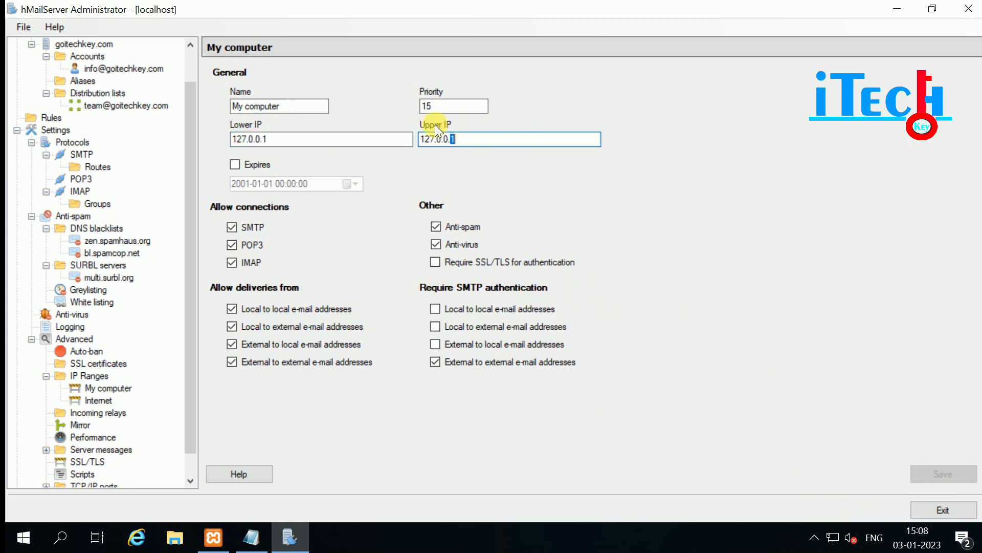
{"action": "left_click", "coordinate": [437, 106]}
{"action": "double_click", "coordinate": [469, 107]}
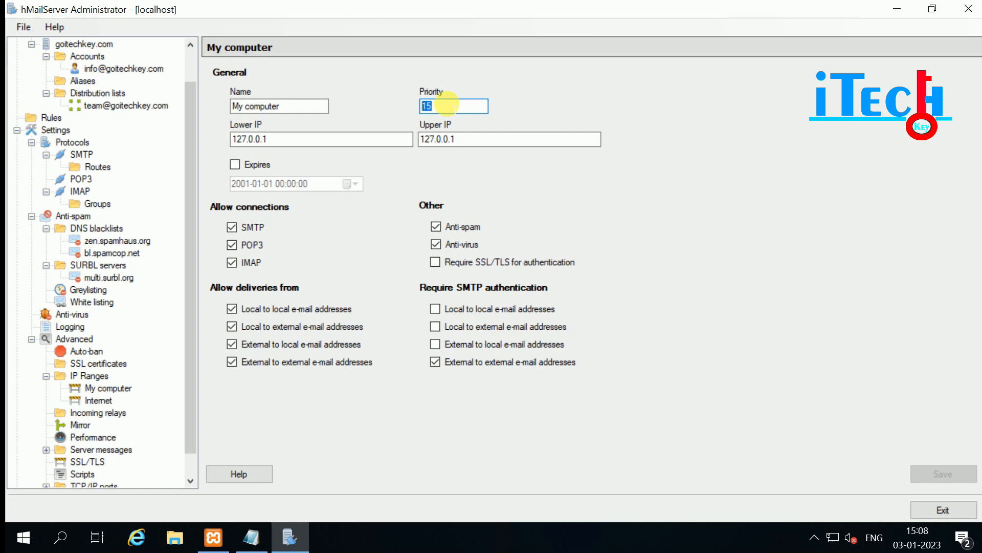
{"action": "type", "text": "10"}
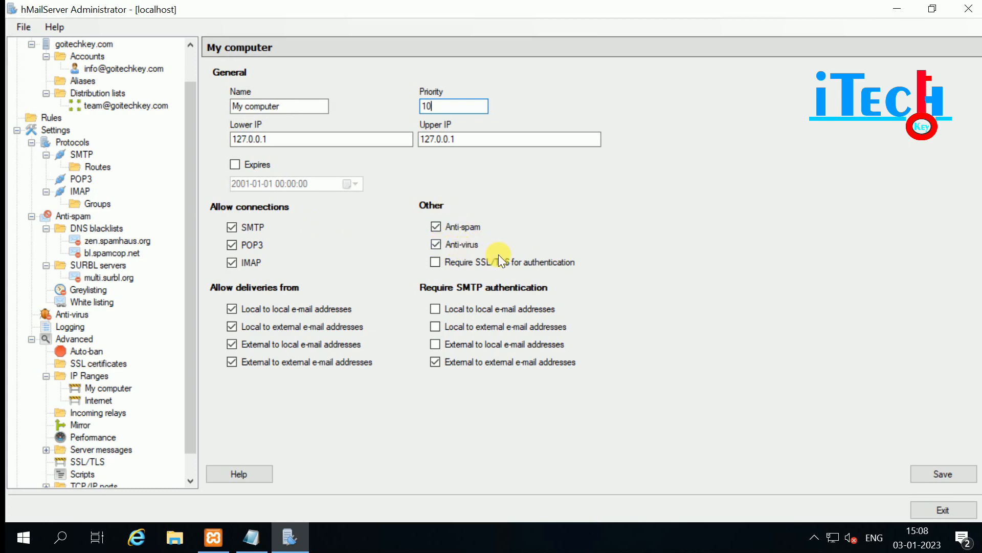
Require SMTP authentication for local-to-local mail and save the My computer range.
{"action": "left_click", "coordinate": [435, 262]}
{"action": "left_click", "coordinate": [99, 400]}
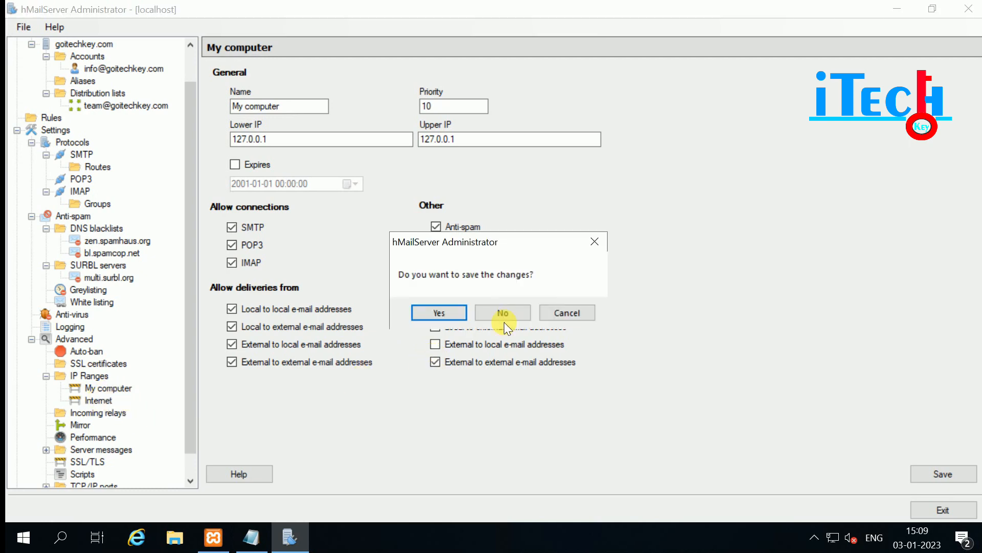
{"action": "left_click", "coordinate": [566, 311]}
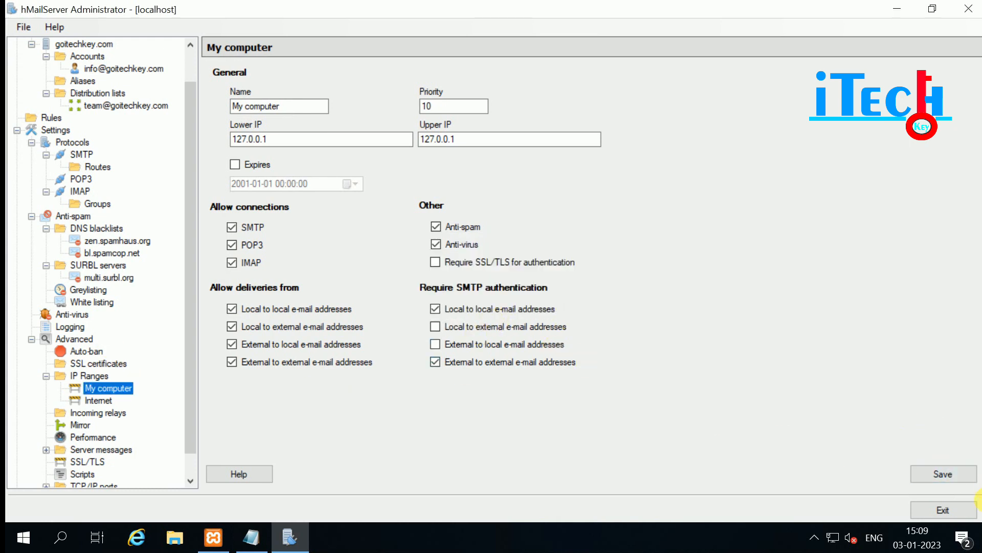
{"action": "left_click", "coordinate": [940, 474]}
{"action": "left_click", "coordinate": [97, 400]}
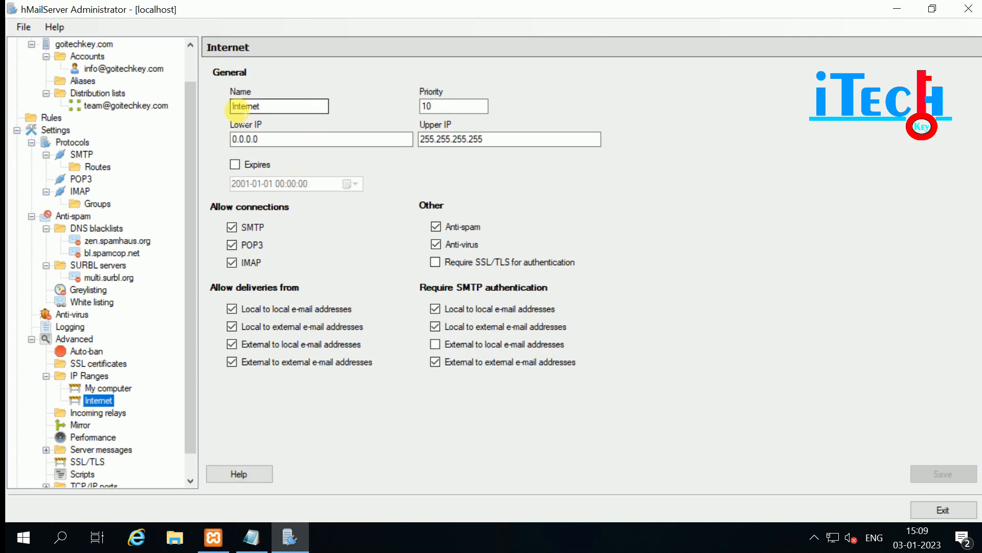
Inspect the Internet range's lower IP 0.0.0.0 and upper IP 255.255.255.255.
{"action": "left_click", "coordinate": [270, 139]}
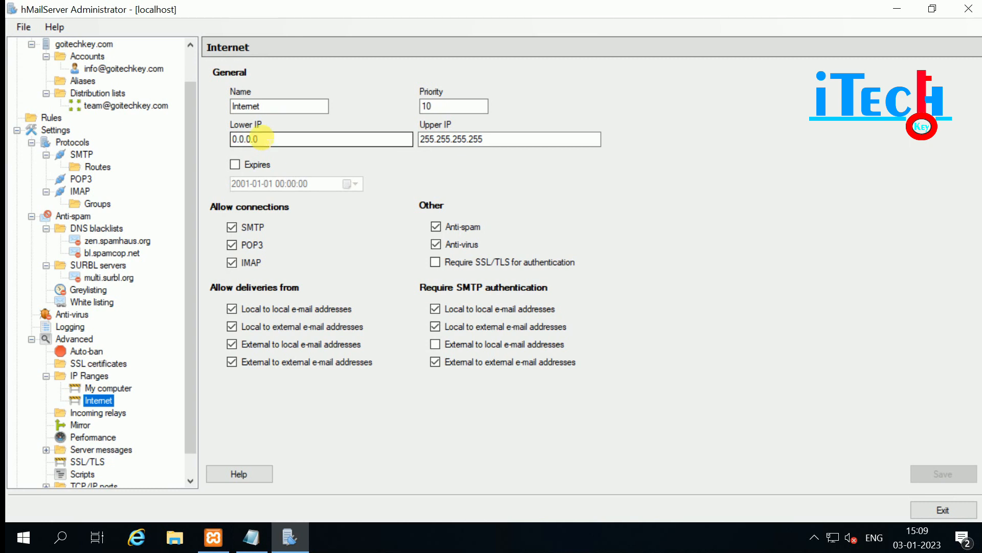
{"action": "double_click", "coordinate": [231, 140]}
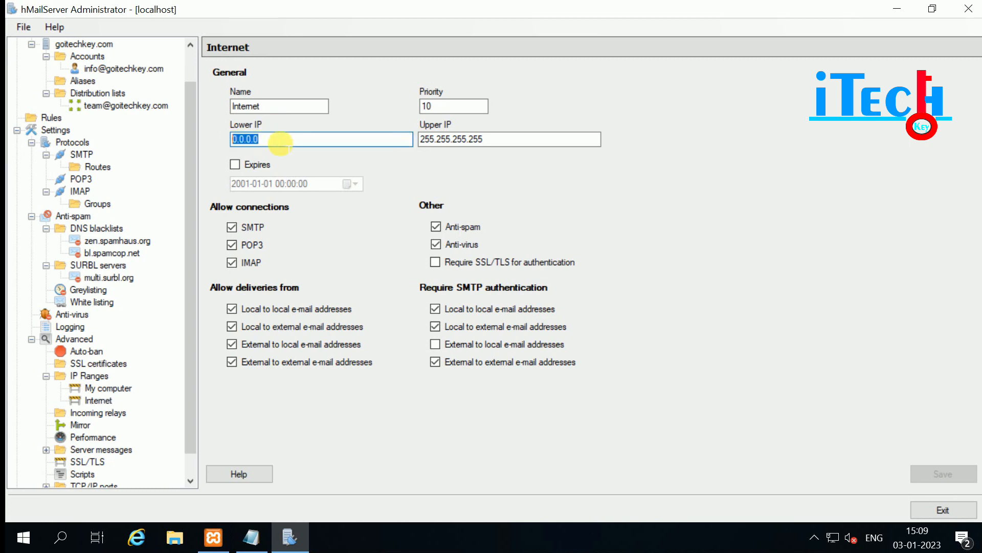
{"action": "left_click", "coordinate": [280, 142]}
{"action": "left_click_drag", "start_coordinate": [266, 143], "coordinate": [234, 145]}
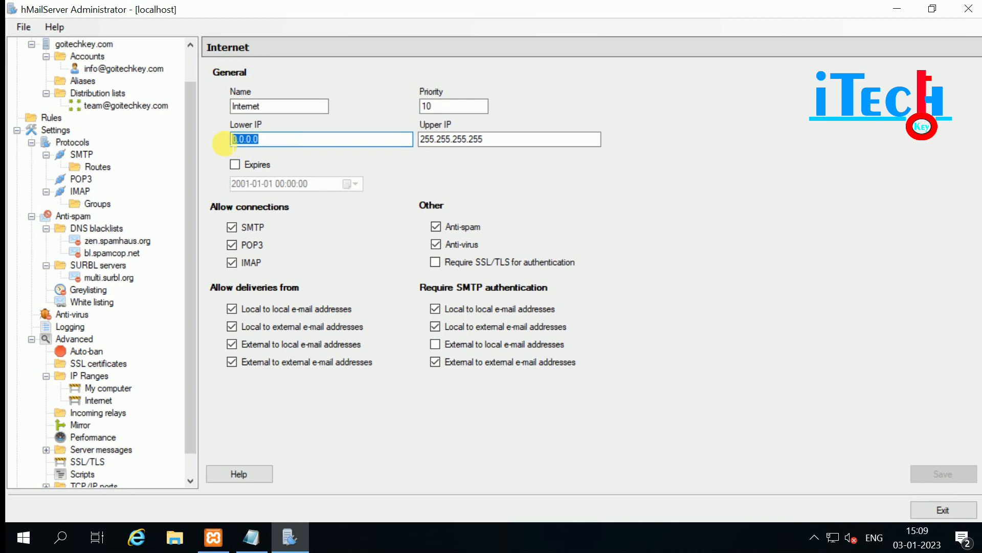
{"action": "left_click", "coordinate": [269, 138]}
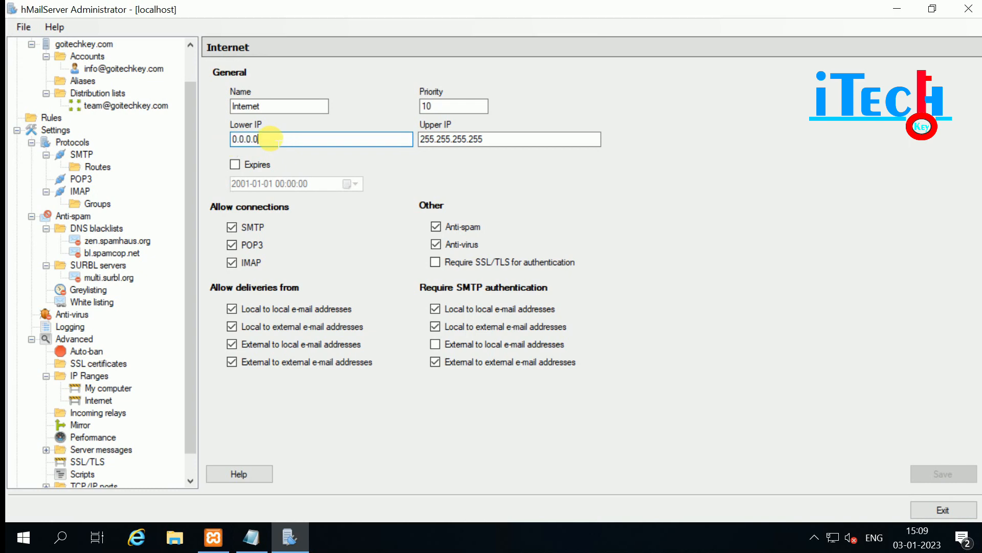
{"action": "double_click", "coordinate": [269, 138]}
{"action": "left_click", "coordinate": [268, 139]}
{"action": "double_click", "coordinate": [269, 139]}
{"action": "left_click", "coordinate": [269, 138]}
{"action": "double_click", "coordinate": [509, 139]}
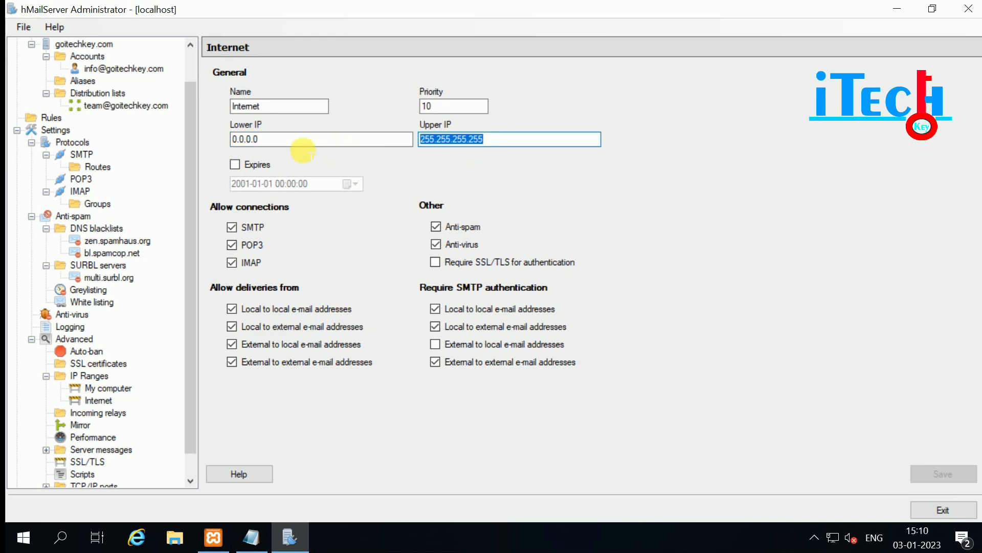
{"action": "left_click", "coordinate": [259, 140]}
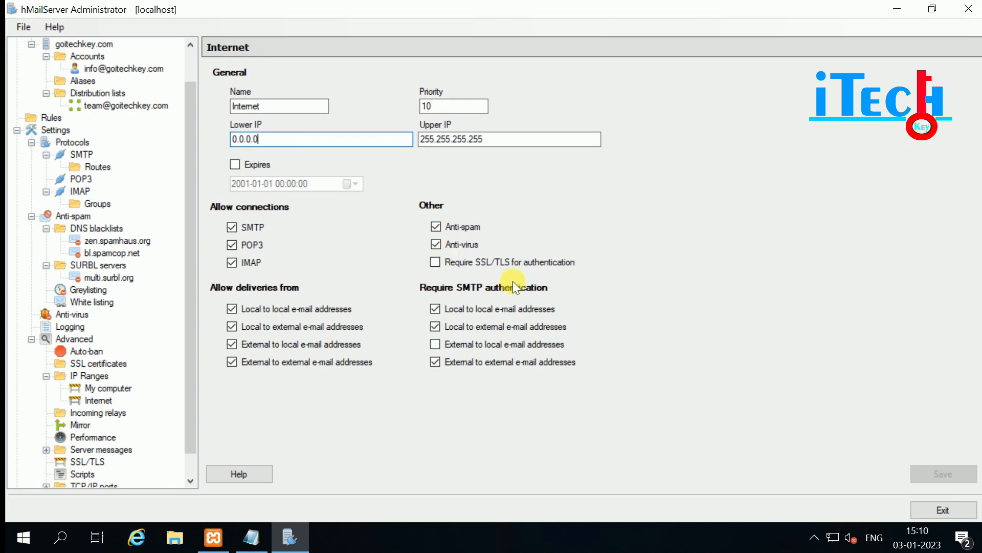
Tick 'Require SSL/TLS for authentication' on the Internet IP range and save it.
{"action": "left_click", "coordinate": [435, 261]}
{"action": "left_click", "coordinate": [436, 262]}
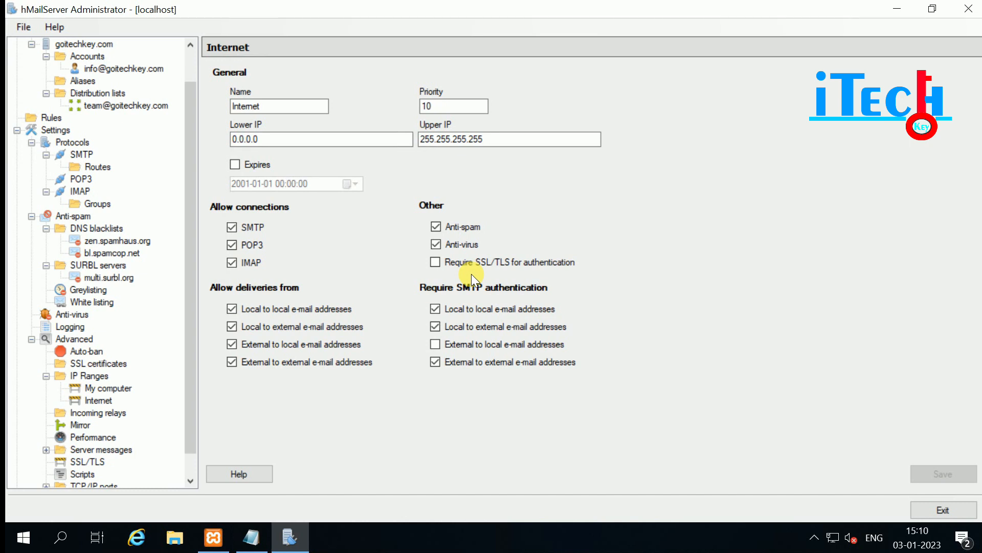
{"action": "left_click", "coordinate": [437, 262]}
{"action": "left_click", "coordinate": [436, 262]}
{"action": "left_click", "coordinate": [436, 259]}
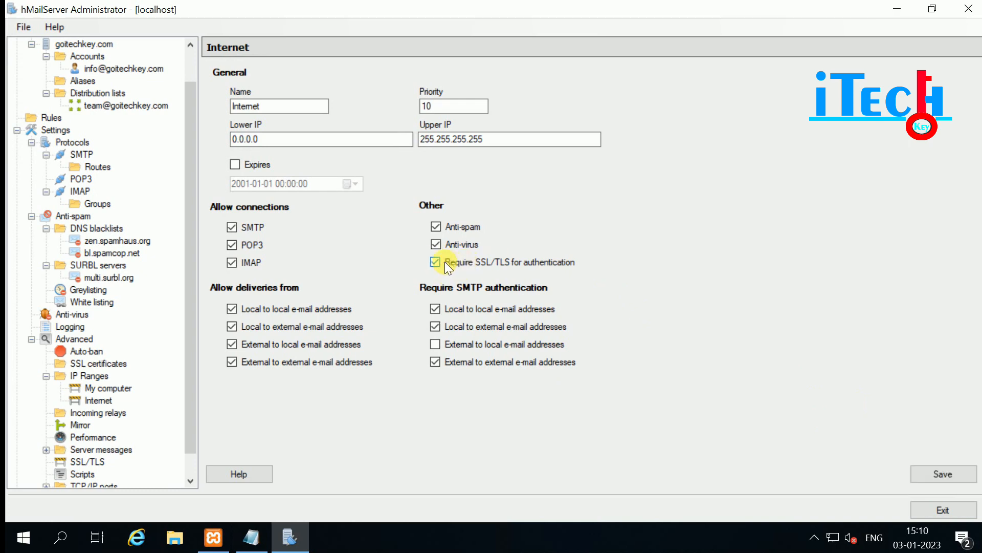
{"action": "left_click", "coordinate": [939, 469]}
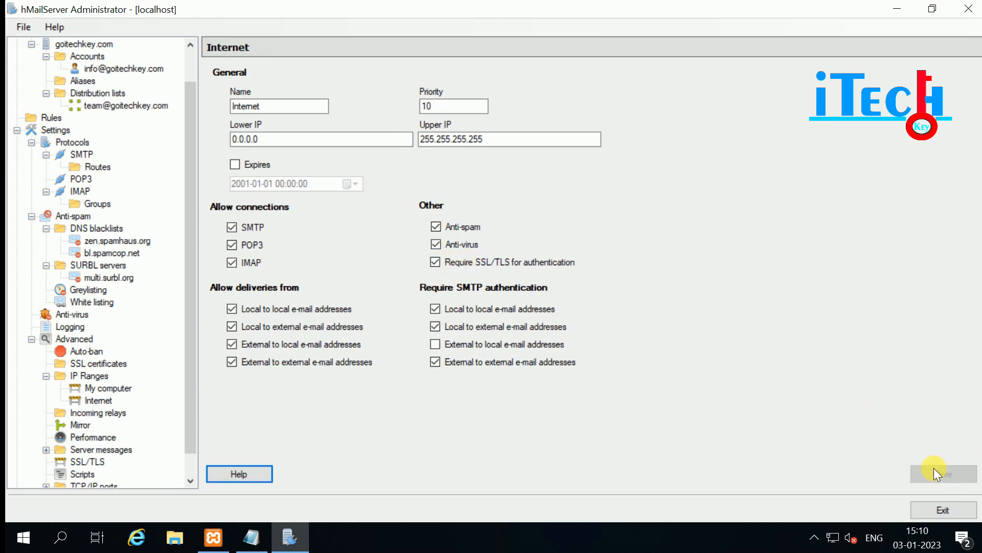
{"action": "scroll", "coordinate": [79, 391], "scroll_direction": "down", "scroll_amount": 1}
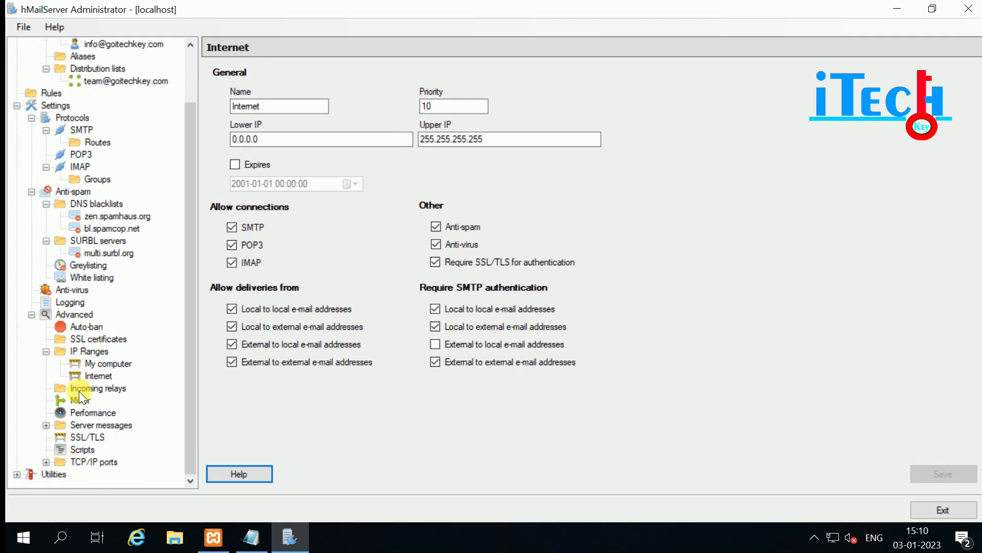
Start a new incoming relay with empty Lower and Upper IP fields, then go to Mirror settings.
{"action": "left_click", "coordinate": [89, 389]}
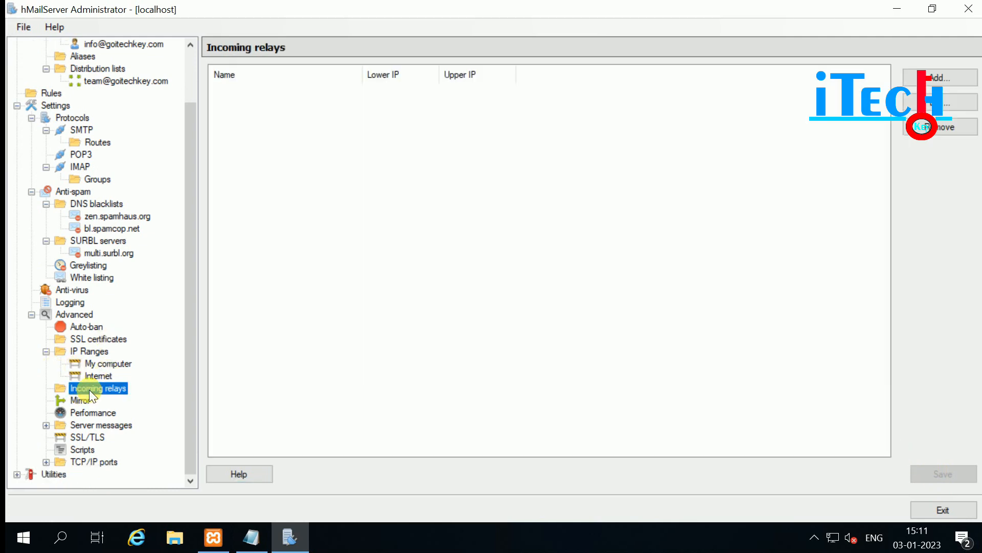
{"action": "left_click", "coordinate": [936, 78]}
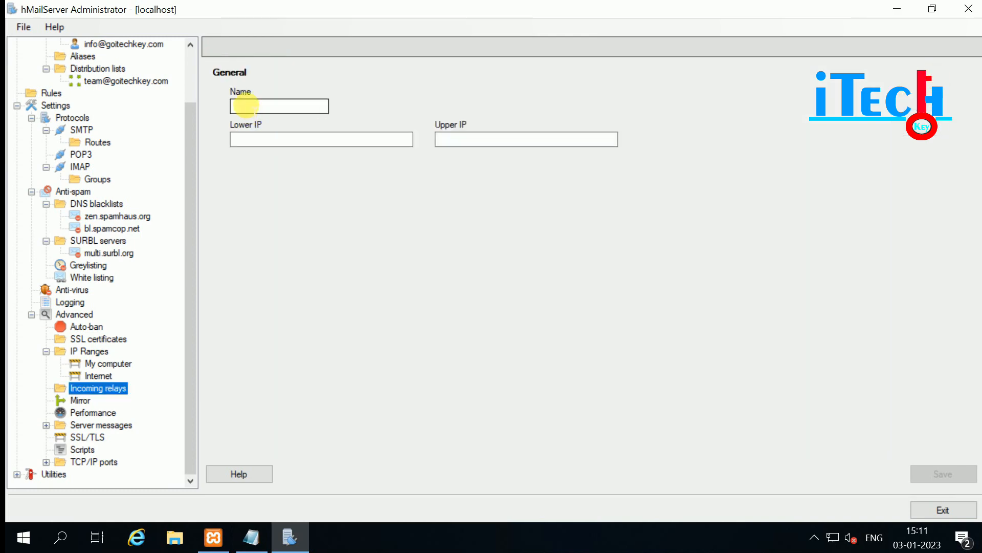
{"action": "left_click", "coordinate": [252, 137]}
{"action": "left_click", "coordinate": [529, 137]}
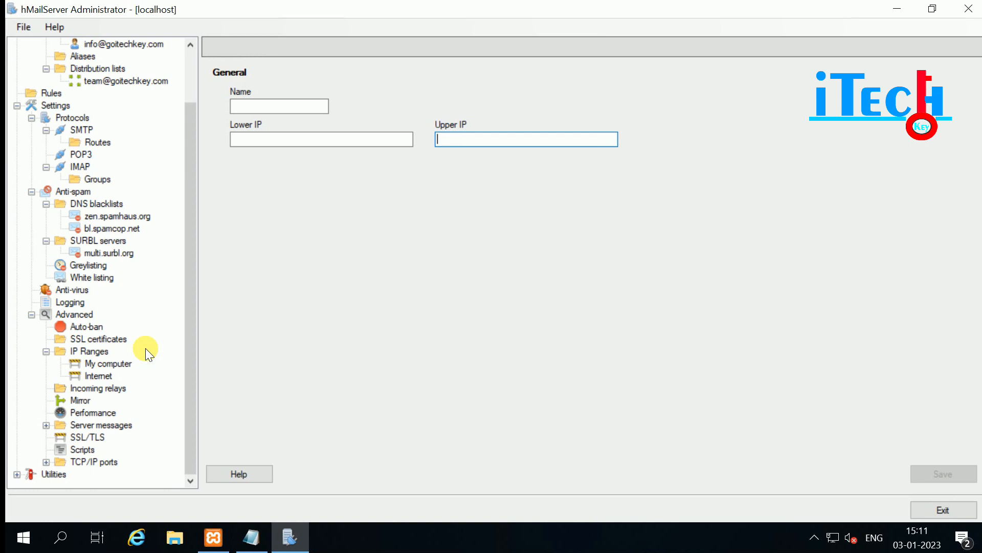
{"action": "left_click", "coordinate": [93, 388]}
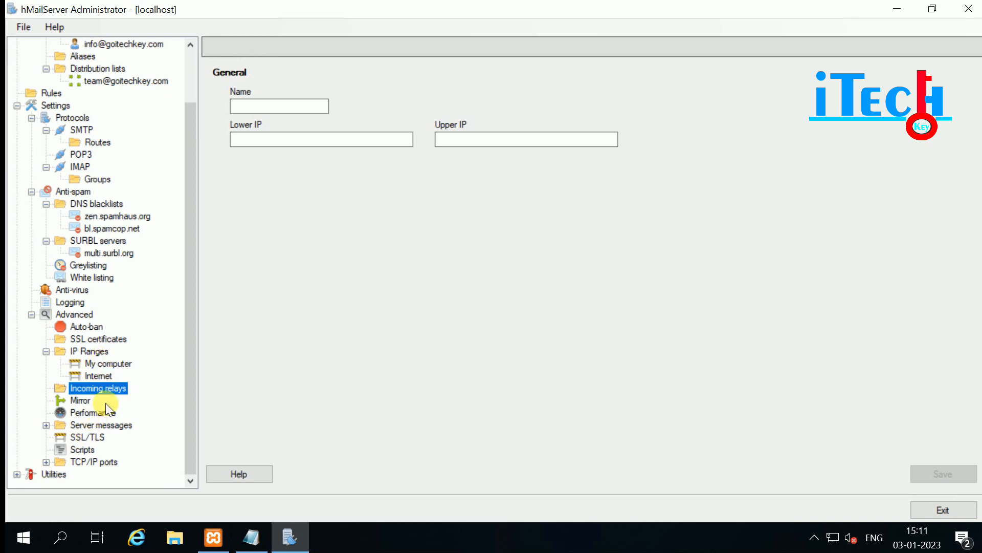
{"action": "left_click", "coordinate": [79, 400]}
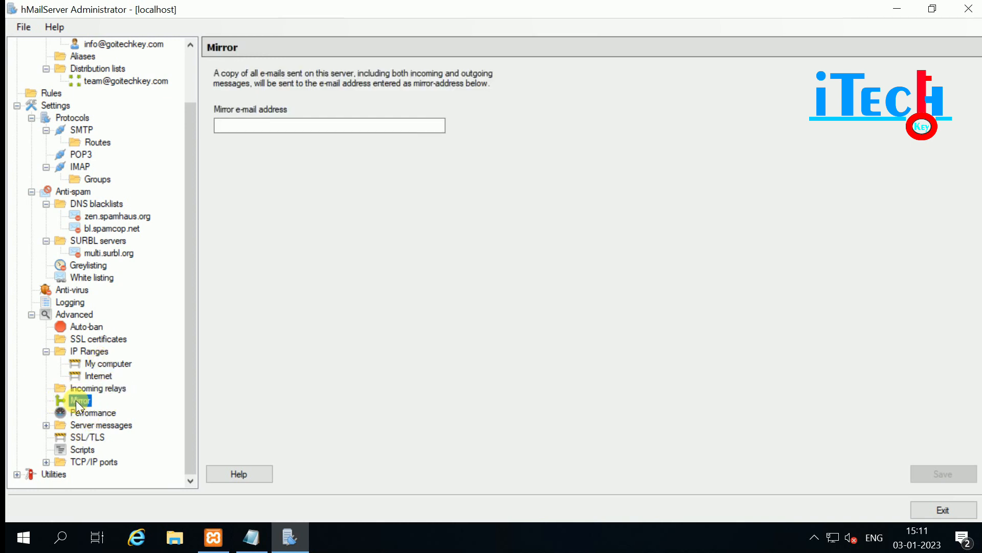
Type a mirror e-mail address on the goitech domain, then answer the save prompt when leaving.
{"action": "left_click", "coordinate": [245, 125]}
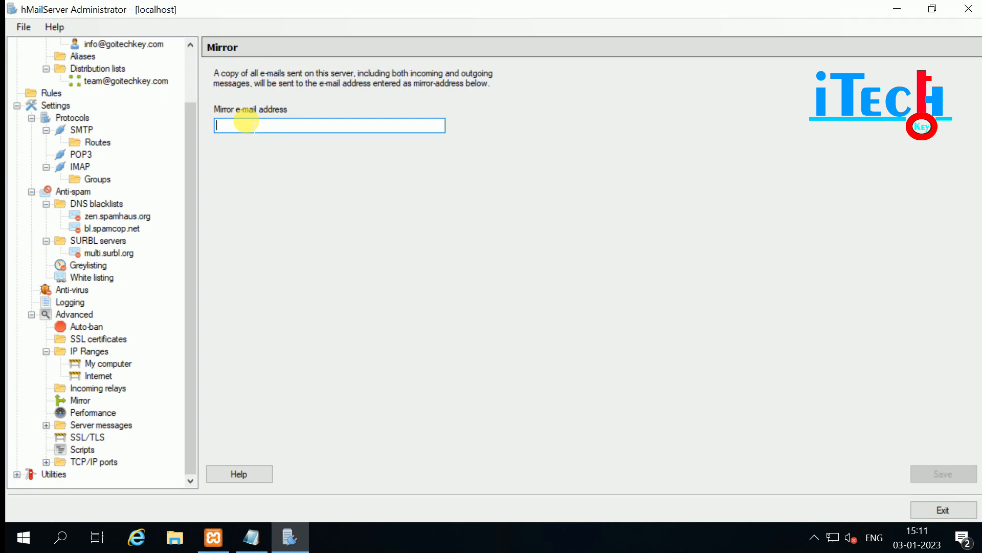
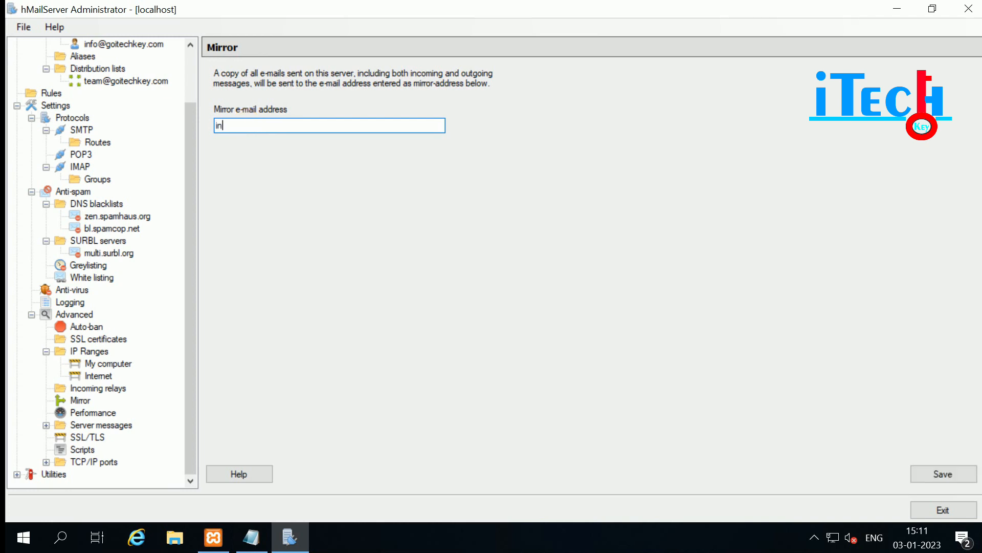
{"action": "left_click", "coordinate": [81, 413]}
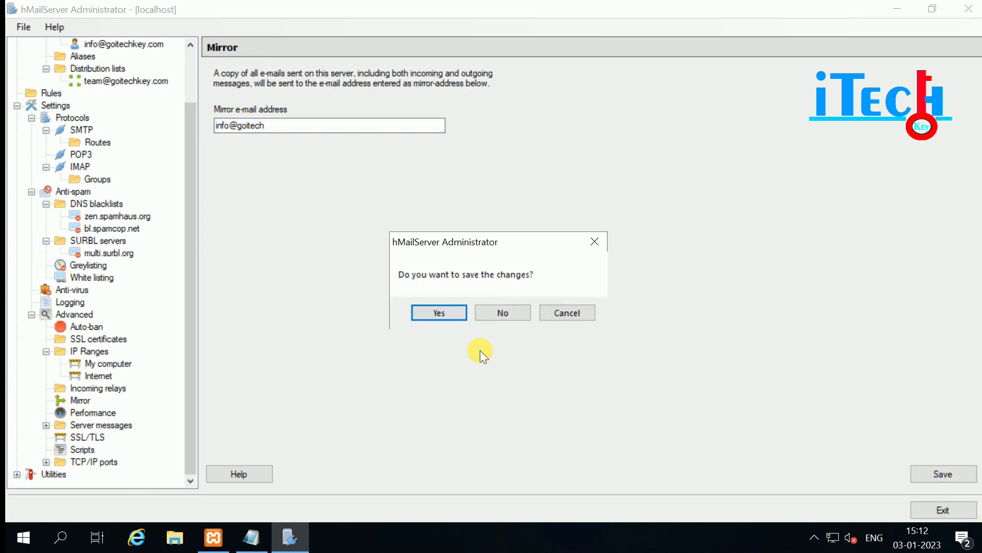
{"action": "left_click", "coordinate": [438, 311]}
Review the Account, Alias and Distribution list cache lifetimes, then enable message indexing and refresh its status.
{"action": "left_click", "coordinate": [352, 171]}
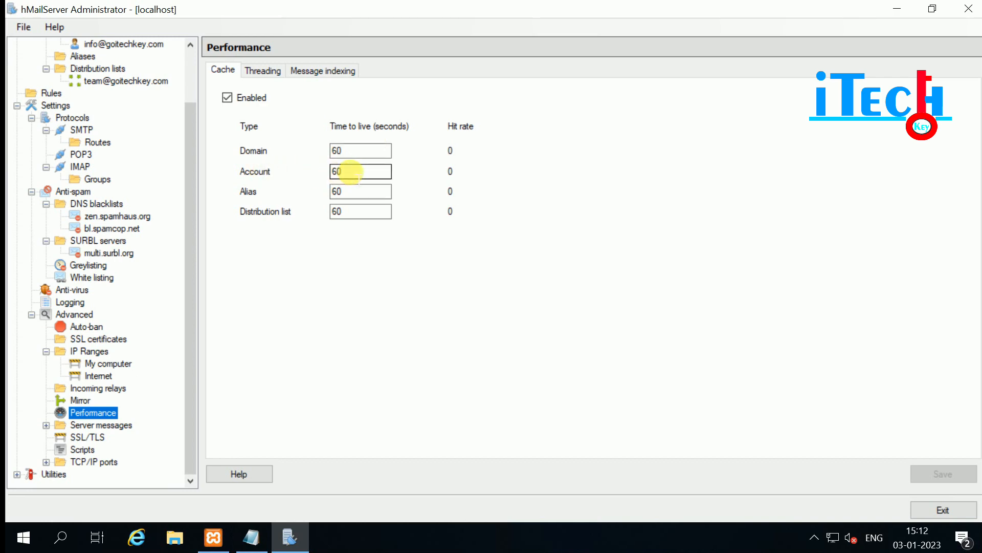
{"action": "left_click", "coordinate": [357, 194]}
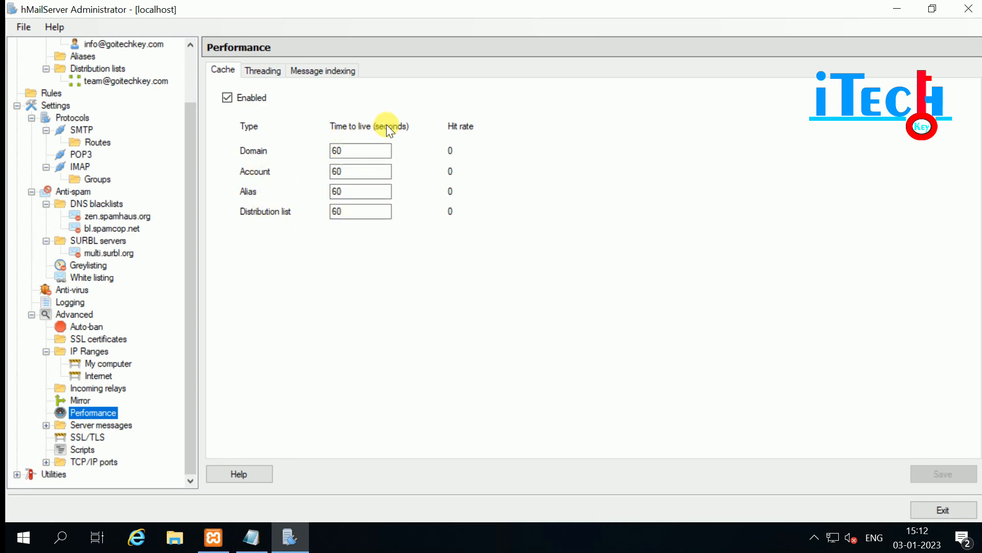
{"action": "double_click", "coordinate": [351, 210]}
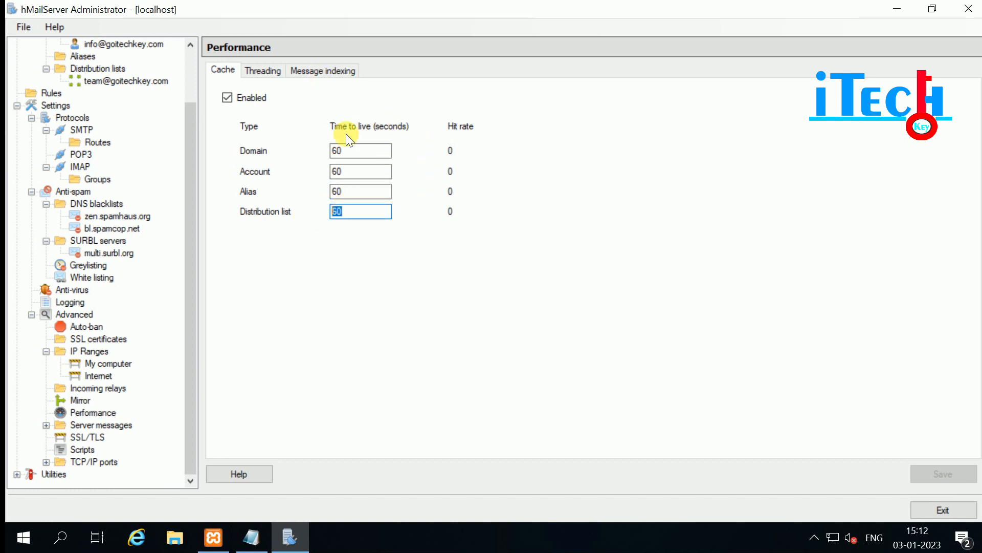
{"action": "left_click", "coordinate": [314, 67]}
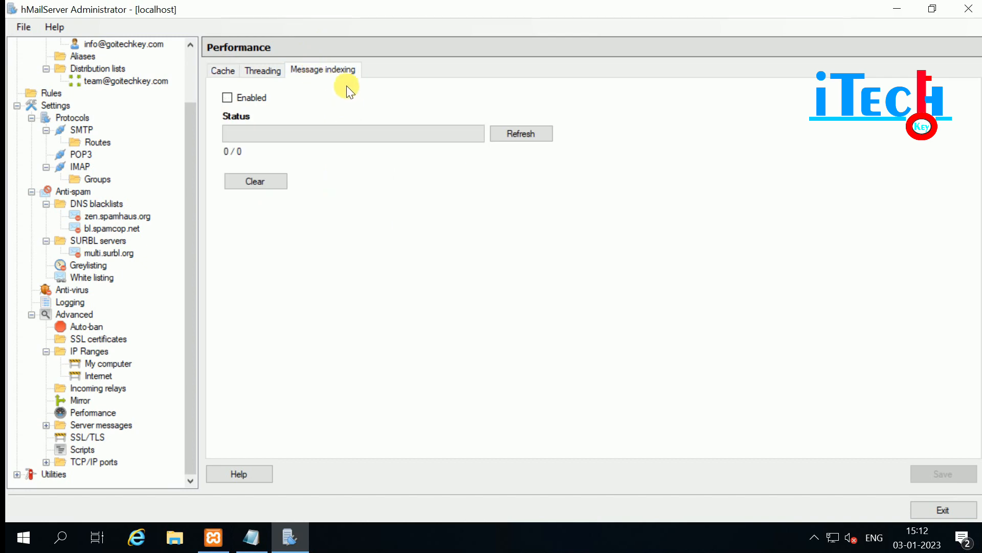
{"action": "left_click", "coordinate": [228, 97]}
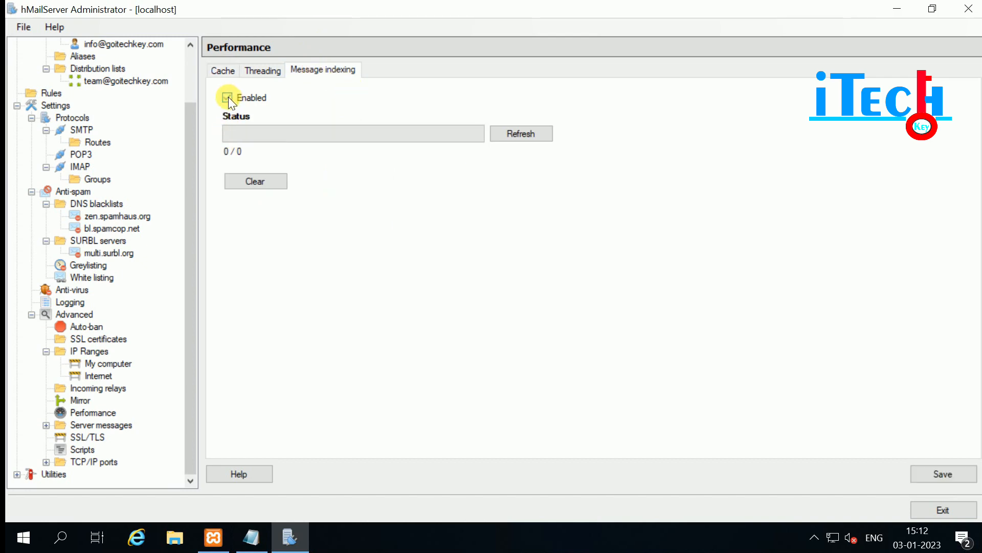
{"action": "left_click", "coordinate": [520, 133]}
Open the ATTACHMENT_REMOVED server message and save the pending performance changes.
{"action": "left_click", "coordinate": [47, 426]}
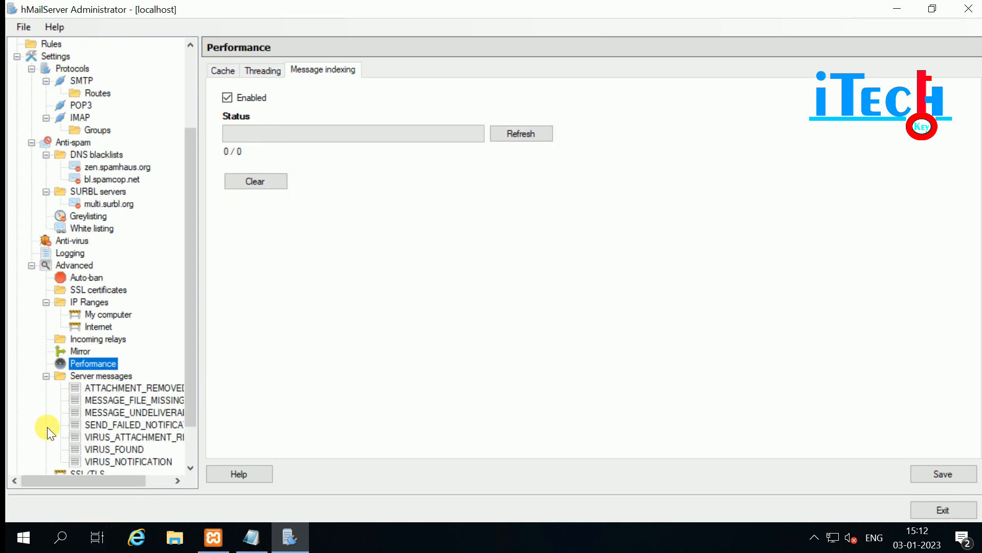
{"action": "scroll", "coordinate": [198, 383], "scroll_direction": "down", "scroll_amount": 2}
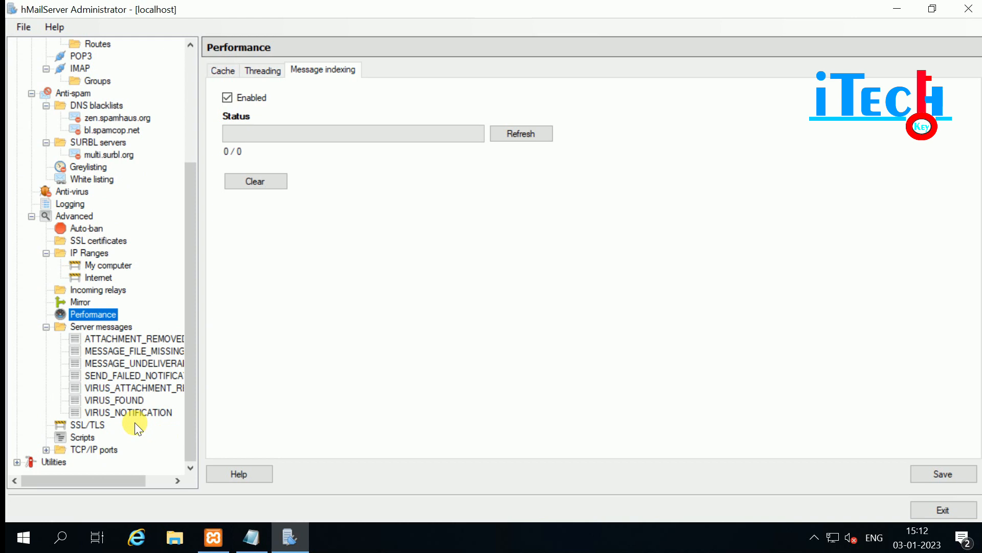
{"action": "left_click", "coordinate": [107, 337]}
{"action": "left_click", "coordinate": [434, 311]}
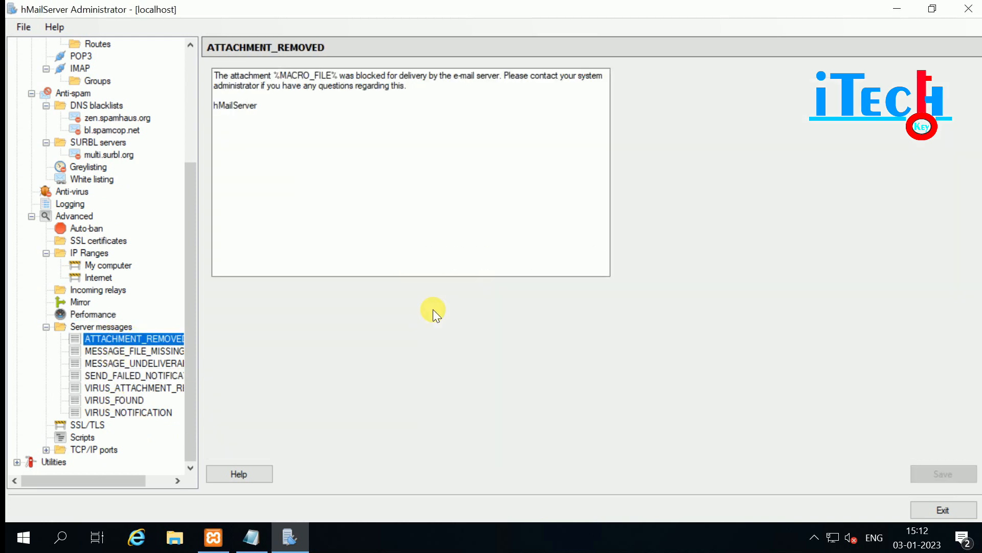
Inspect the ATTACHMENT_REMOVED text, including its signature and the %MACRO_FILE% placeholder.
{"action": "left_click", "coordinate": [274, 114]}
{"action": "key", "text": "ctrl+a"}
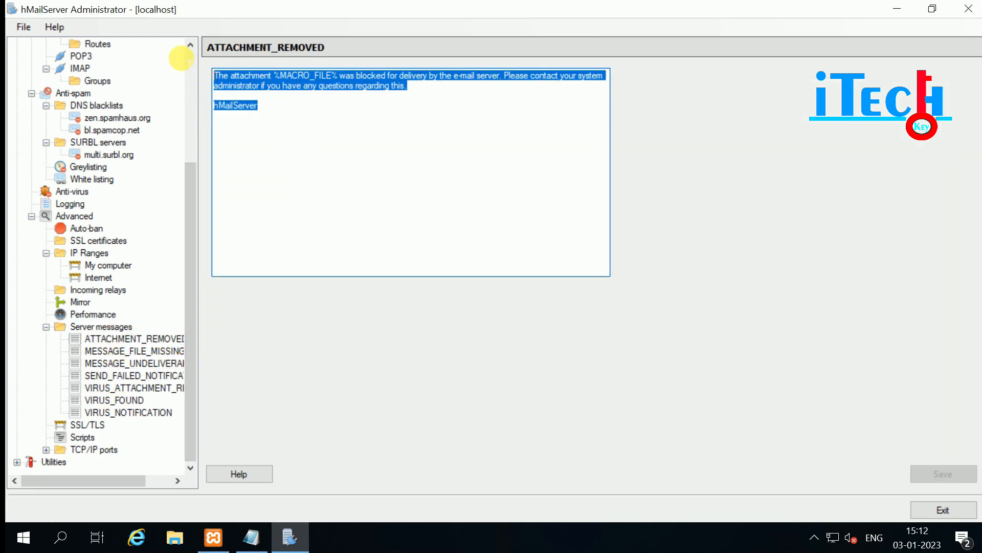
{"action": "left_click_drag", "start_coordinate": [265, 106], "coordinate": [206, 108]}
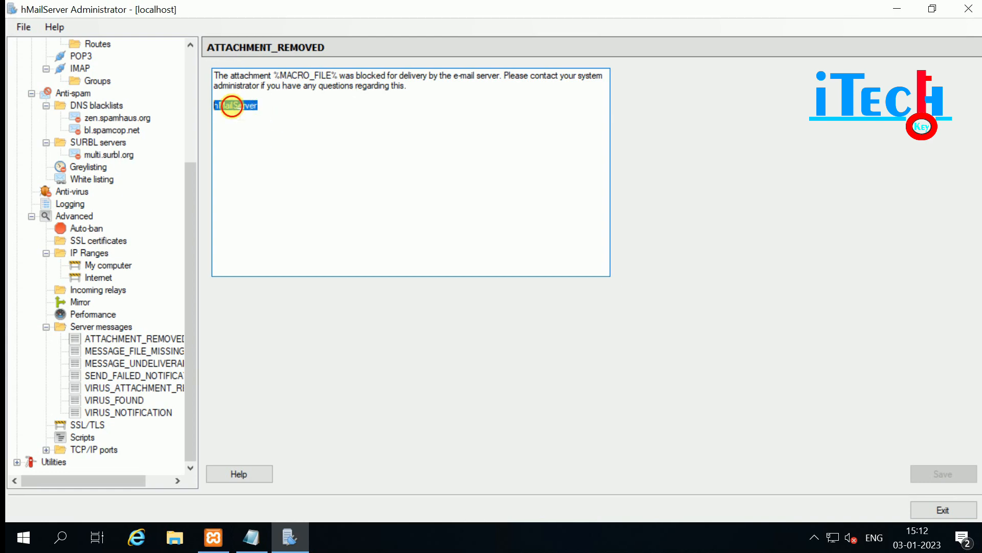
{"action": "left_click", "coordinate": [233, 105]}
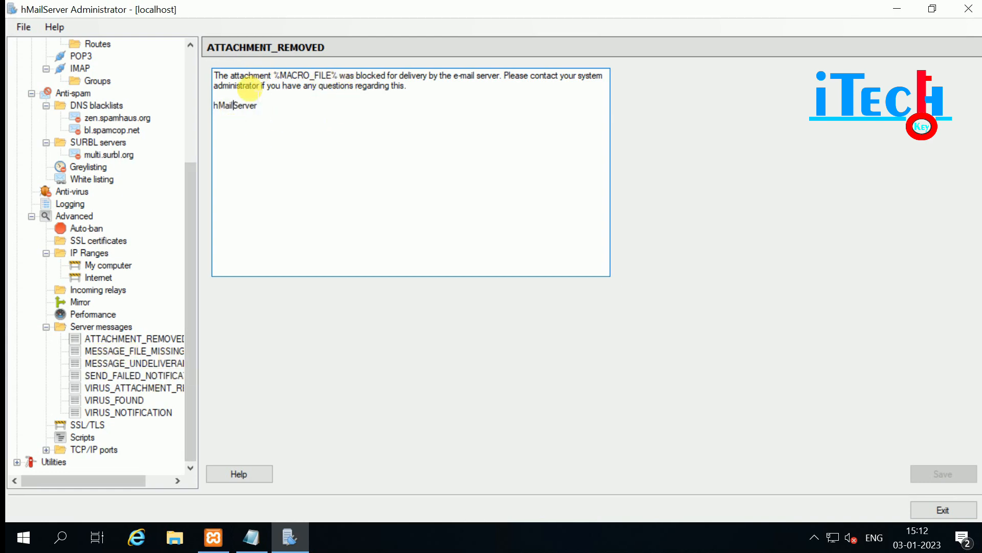
{"action": "left_click_drag", "start_coordinate": [423, 96], "coordinate": [215, 76]}
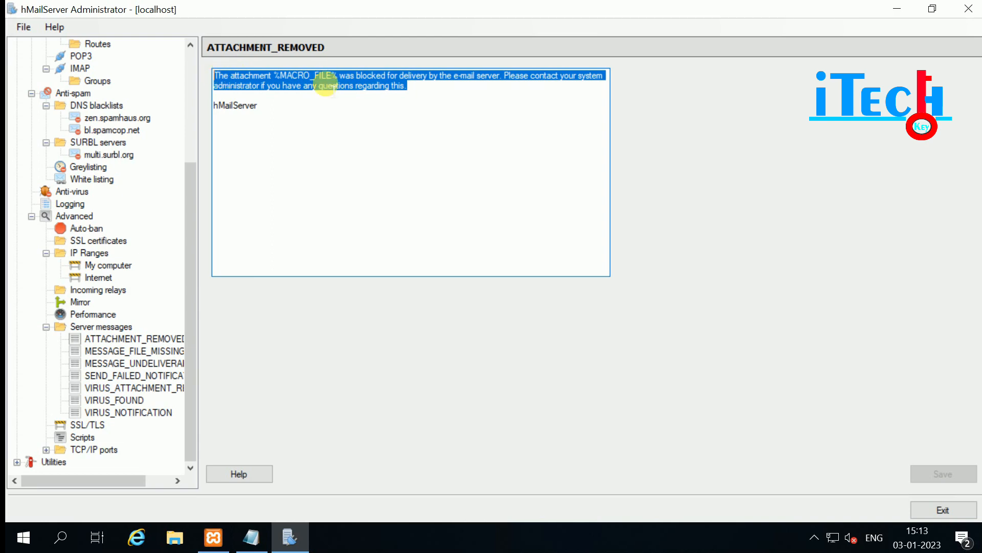
{"action": "left_click", "coordinate": [408, 111]}
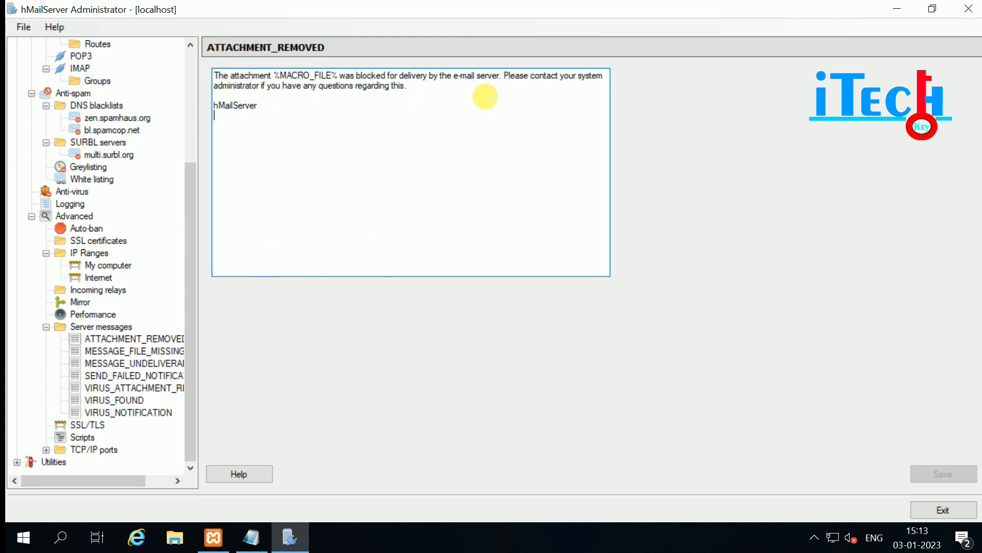
{"action": "left_click_drag", "start_coordinate": [445, 94], "coordinate": [192, 66]}
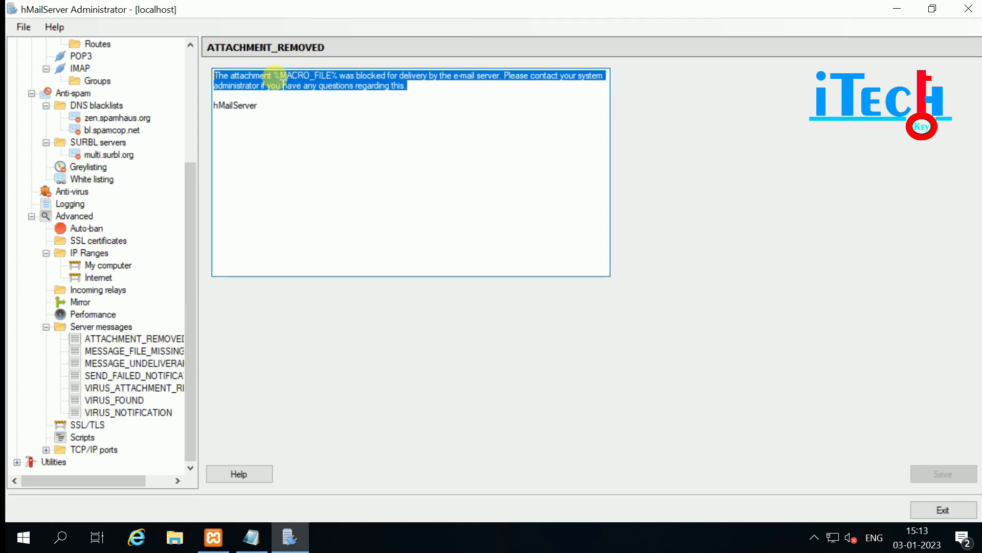
{"action": "left_click_drag", "start_coordinate": [271, 76], "coordinate": [339, 75]}
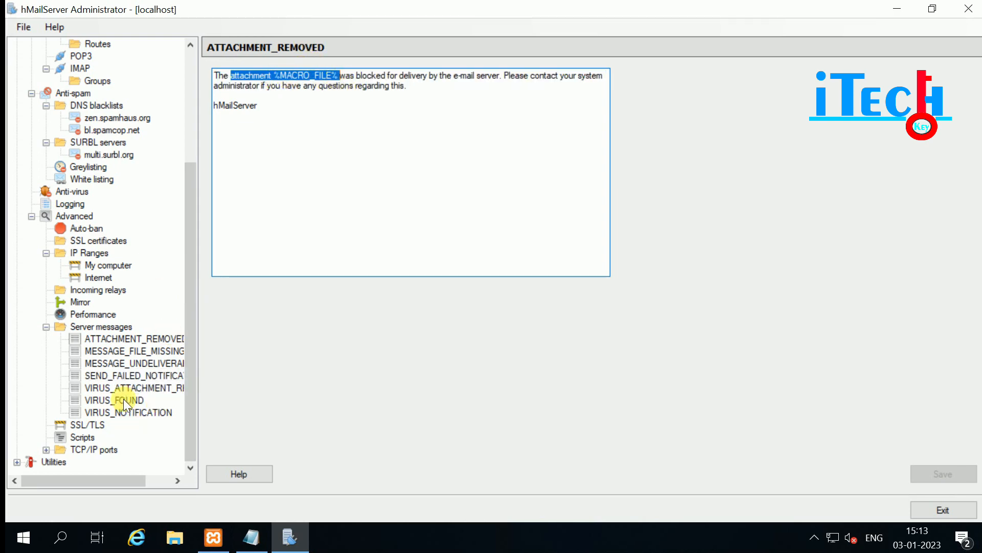
Look through the VIRUS_NOTIFICATION and VIRUS_FOUND templates, then the SSL/TLS settings.
{"action": "left_click", "coordinate": [116, 411]}
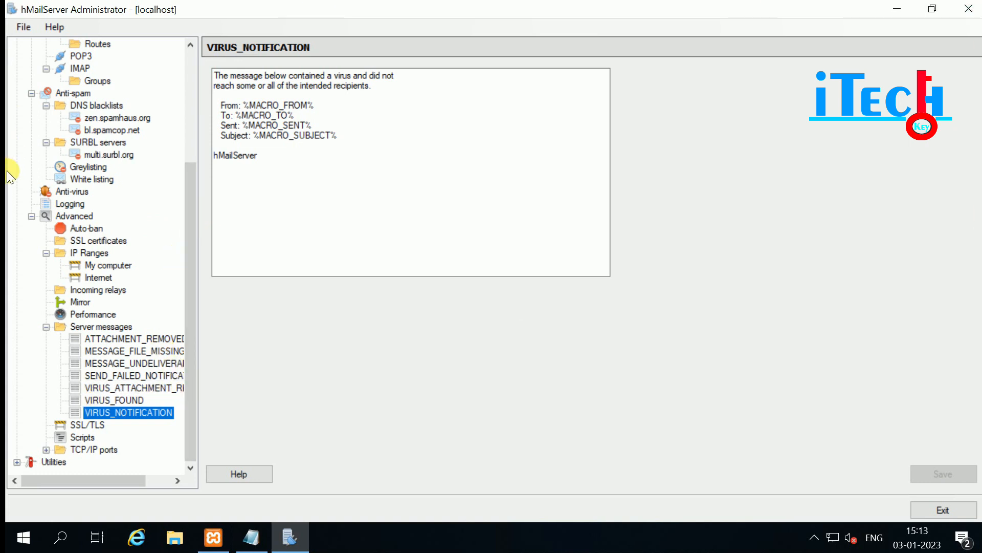
{"action": "left_click", "coordinate": [100, 398]}
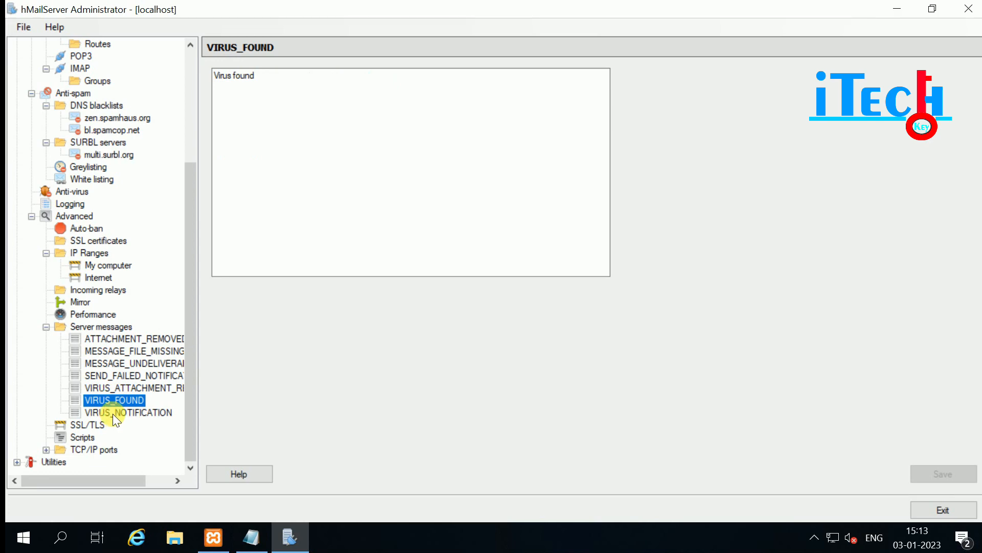
{"action": "left_click", "coordinate": [76, 425]}
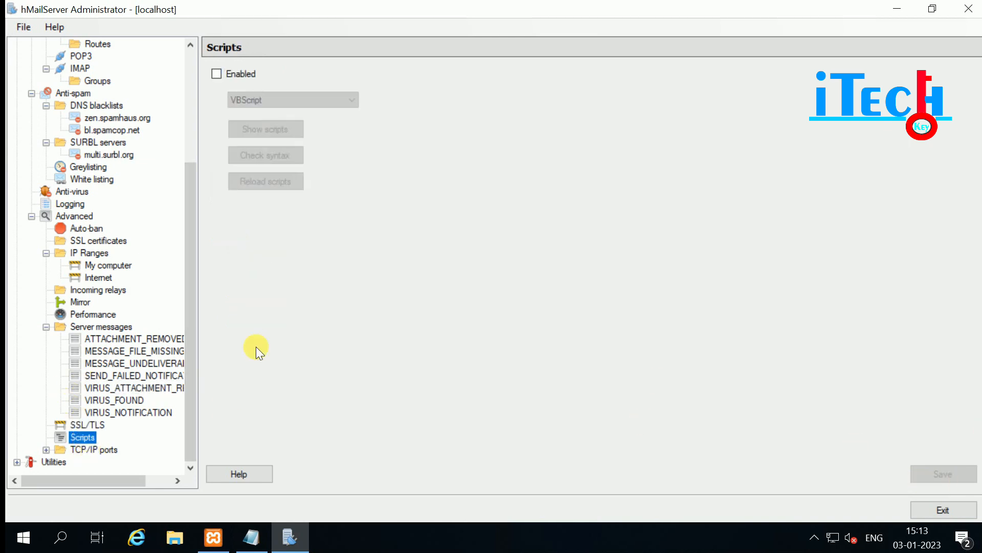
Enable server scripting, try JScript, and keep VBScript as the language.
{"action": "left_click", "coordinate": [215, 73]}
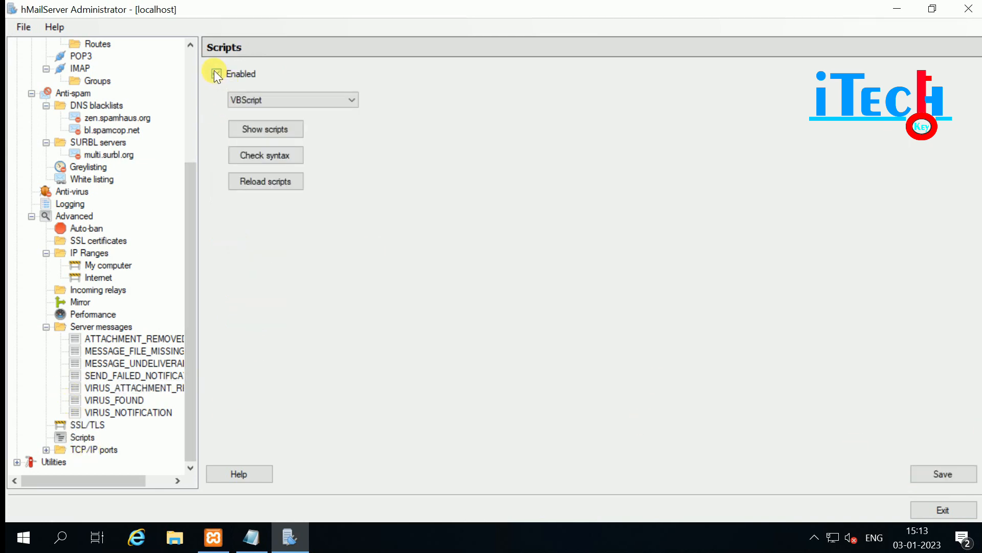
{"action": "left_click", "coordinate": [288, 104]}
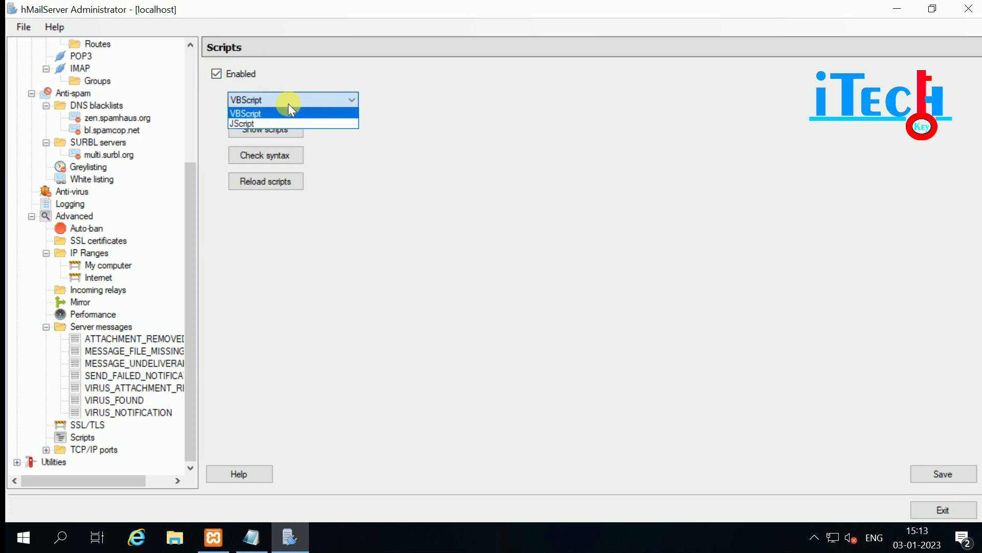
{"action": "left_click", "coordinate": [287, 104]}
{"action": "left_click", "coordinate": [287, 103]}
{"action": "left_click", "coordinate": [271, 111]}
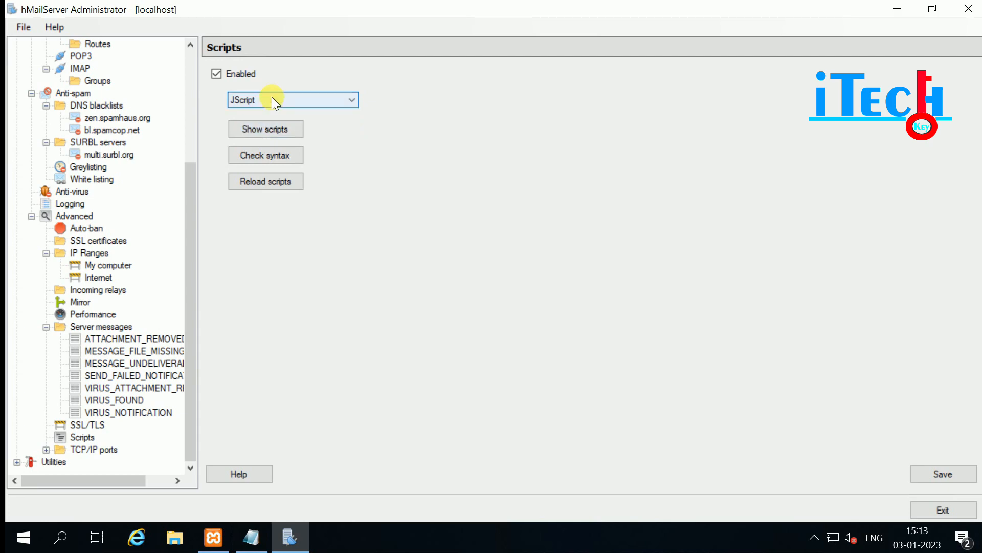
{"action": "left_click", "coordinate": [271, 97]}
{"action": "left_click", "coordinate": [259, 113]}
Look at the EventHandlers file in the scripts folder and confirm the script syntax is correct.
{"action": "left_click", "coordinate": [252, 136]}
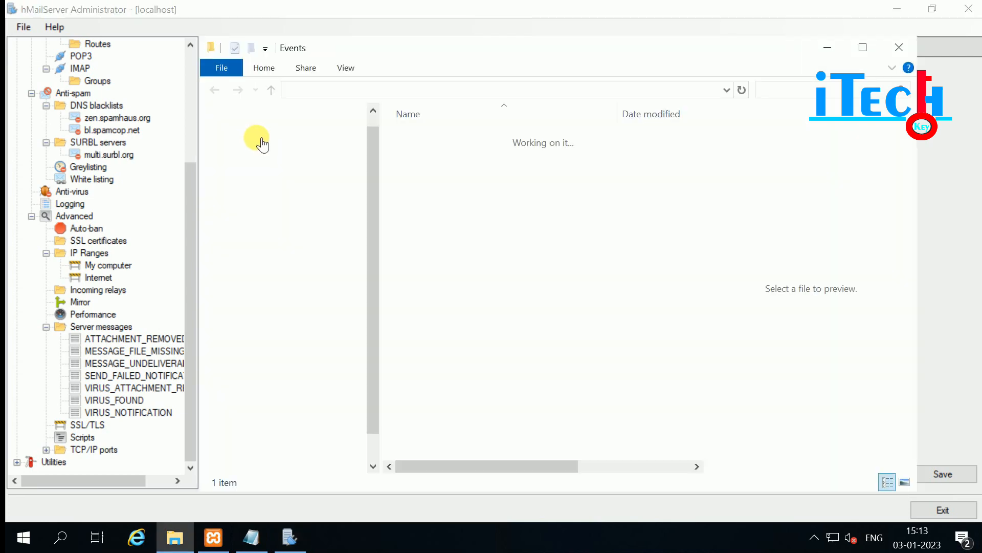
{"action": "left_click", "coordinate": [428, 148]}
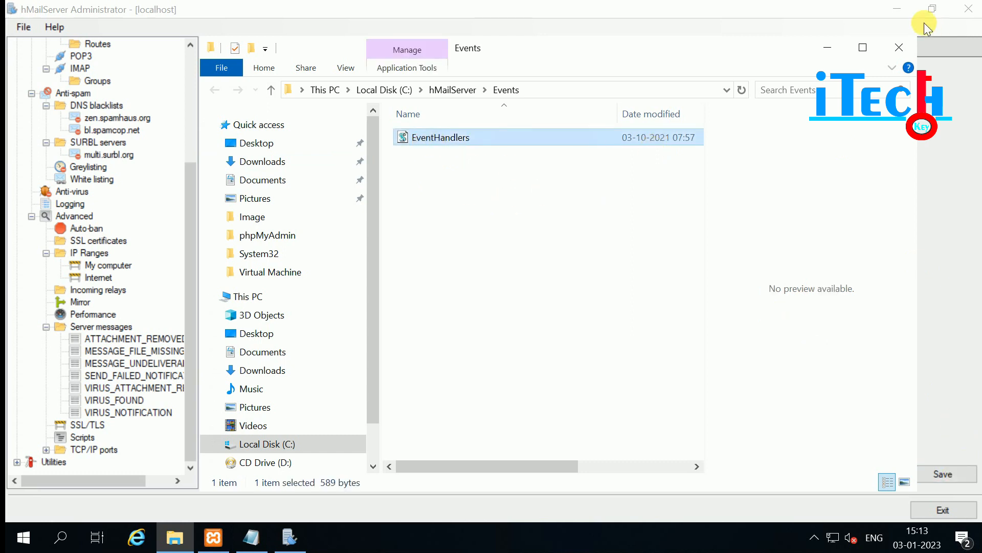
{"action": "left_click", "coordinate": [901, 47]}
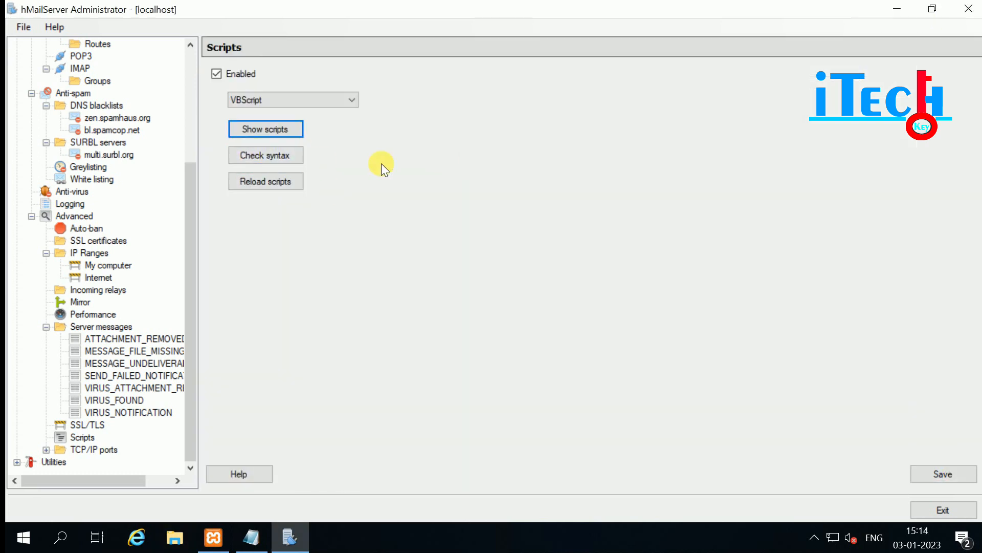
{"action": "left_click", "coordinate": [266, 155]}
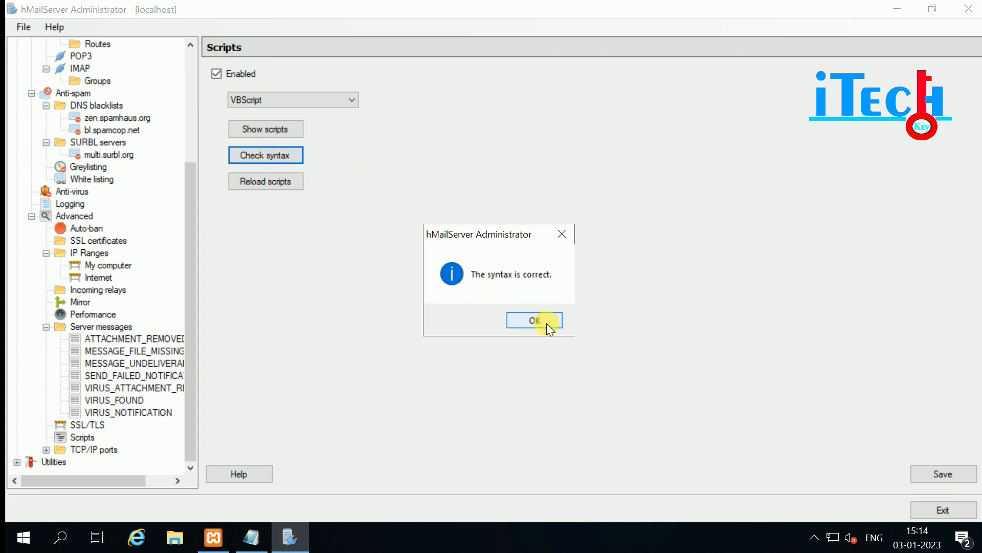
{"action": "left_click", "coordinate": [544, 323]}
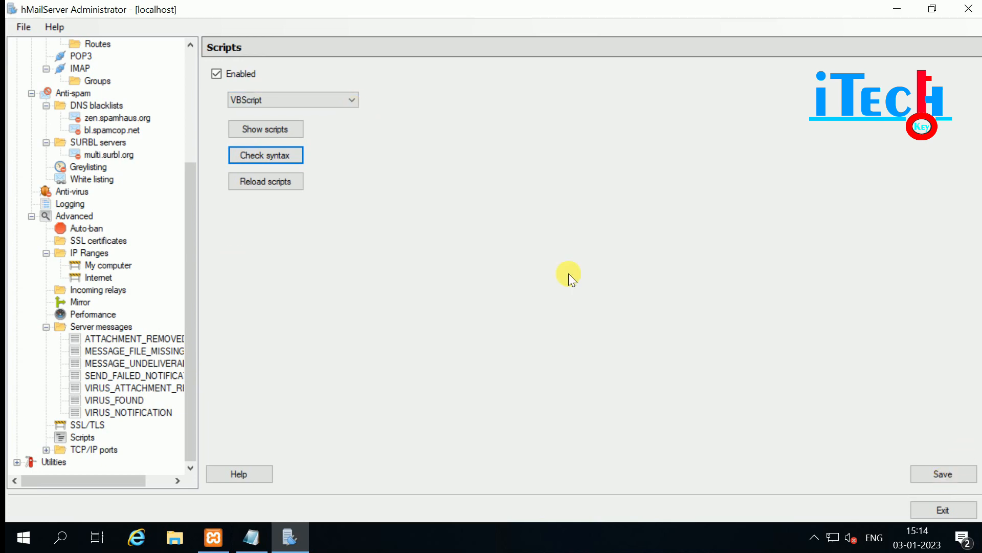
Check the full scripts folder path, then expand TCP/IP ports.
{"action": "left_click", "coordinate": [262, 131]}
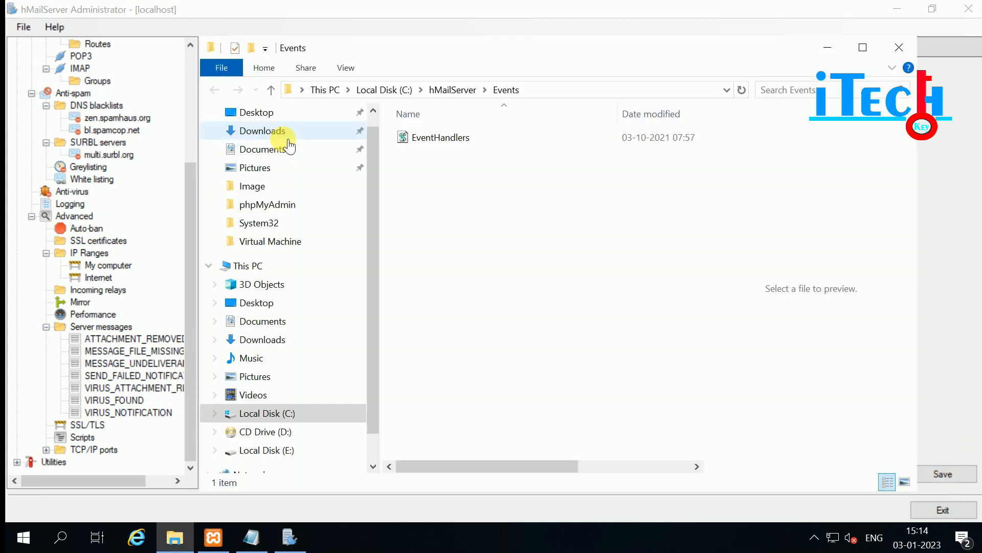
{"action": "left_click", "coordinate": [555, 97]}
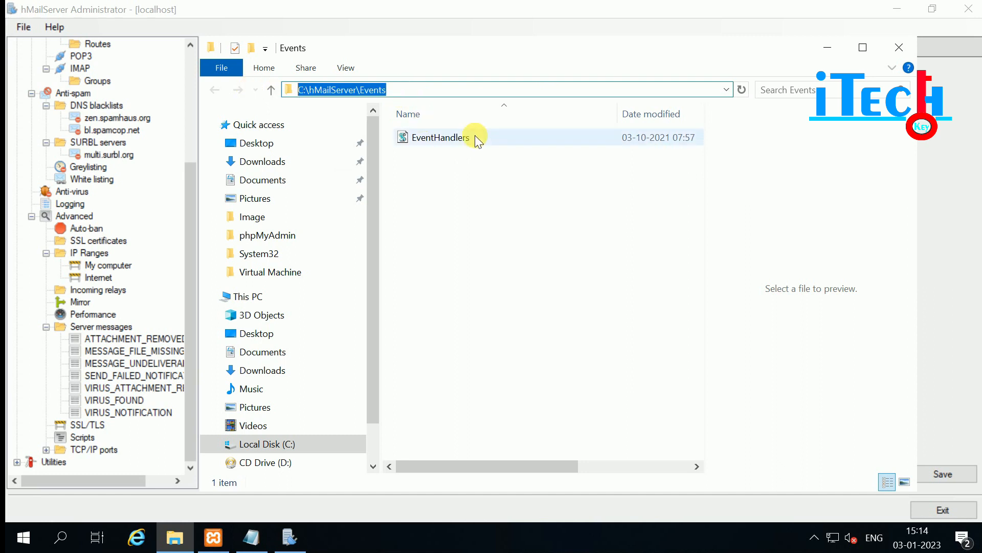
{"action": "left_click", "coordinate": [899, 47]}
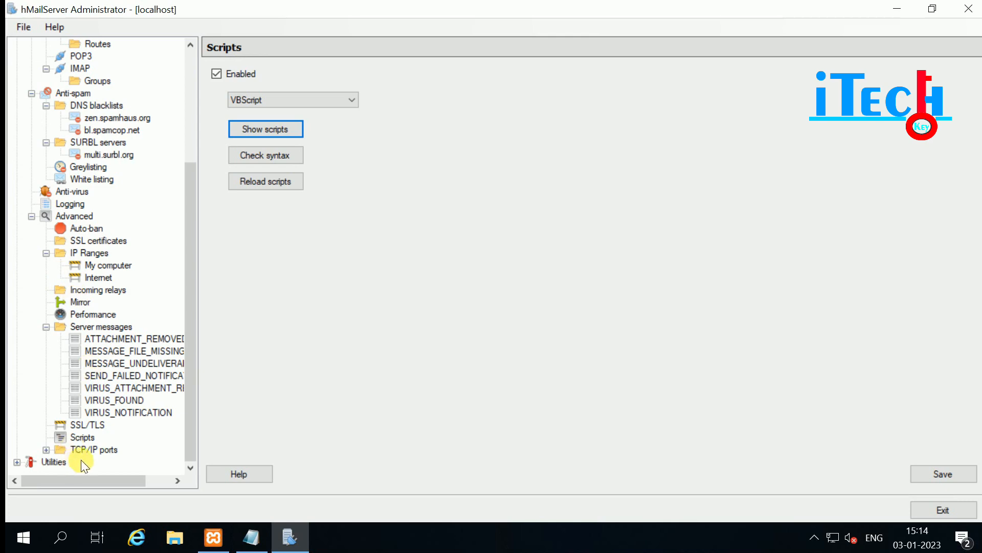
{"action": "left_click", "coordinate": [46, 449]}
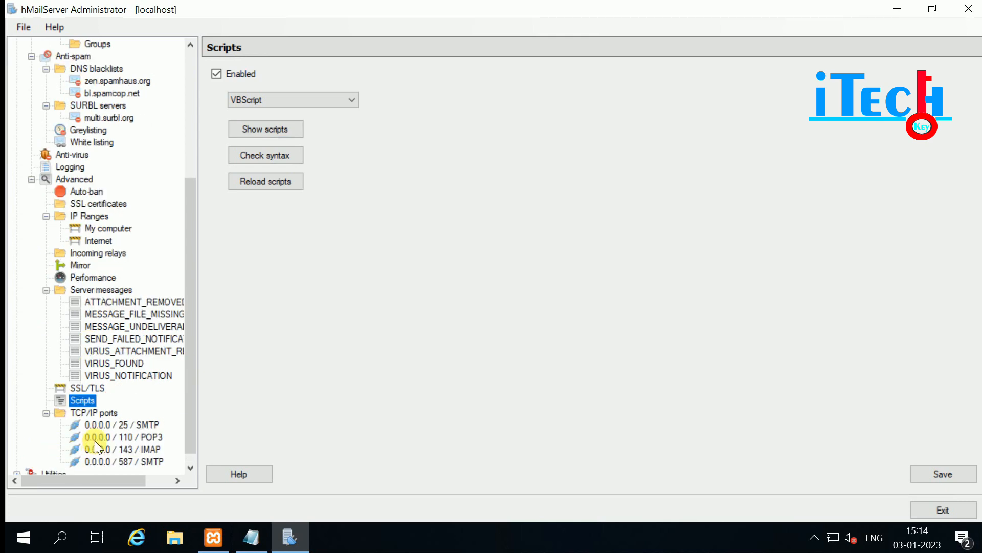
{"action": "left_click", "coordinate": [82, 414]}
Discard the scripting change and inspect the 0.0.0.0 / 25 / SMTP port, keeping protocol SMTP.
{"action": "left_click", "coordinate": [503, 310]}
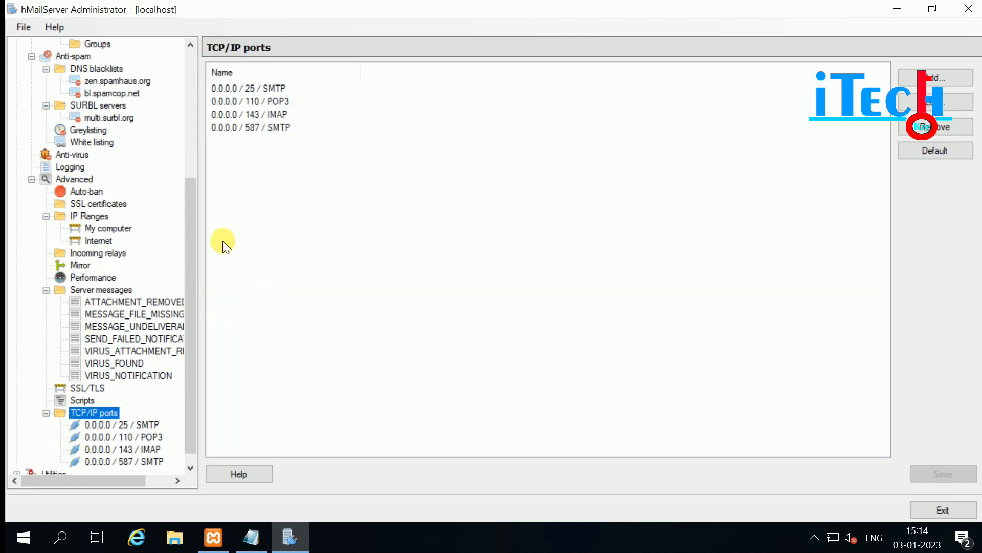
{"action": "scroll", "coordinate": [189, 215], "scroll_direction": "down", "scroll_amount": 1}
{"action": "left_click", "coordinate": [108, 413]}
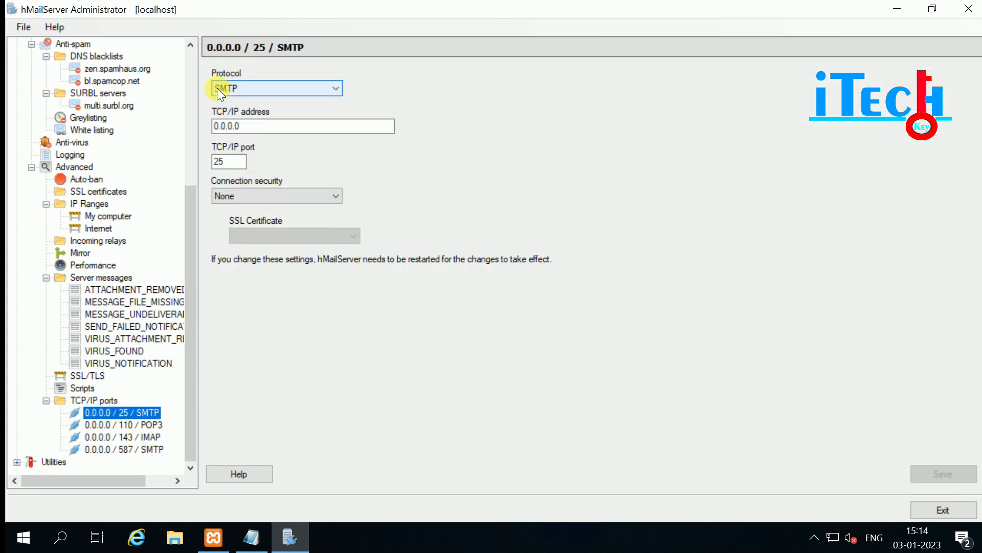
{"action": "left_click", "coordinate": [228, 87]}
{"action": "left_click", "coordinate": [228, 87]}
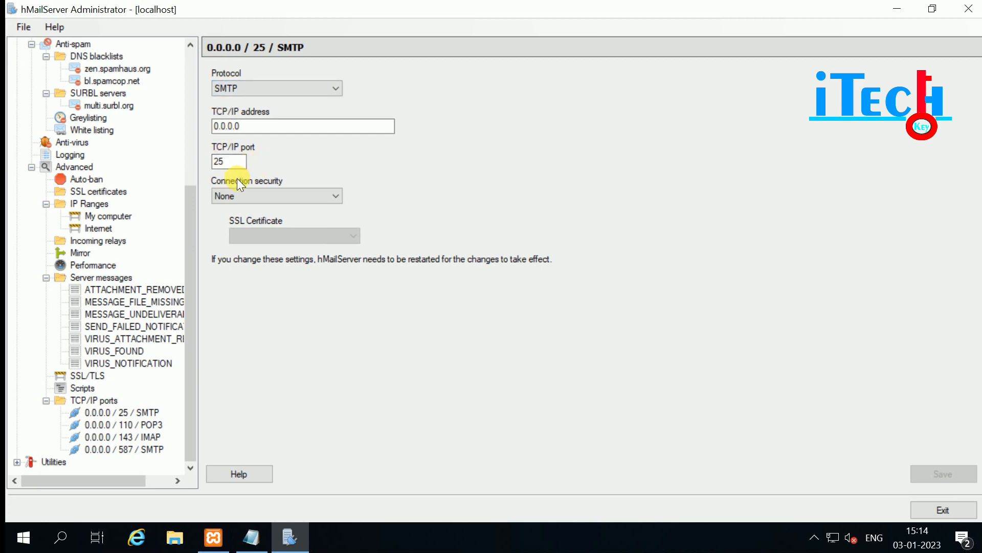
{"action": "double_click", "coordinate": [227, 162]}
Add a new SMTP port on address 0.0.0.0 with port number 465.
{"action": "left_click", "coordinate": [96, 398]}
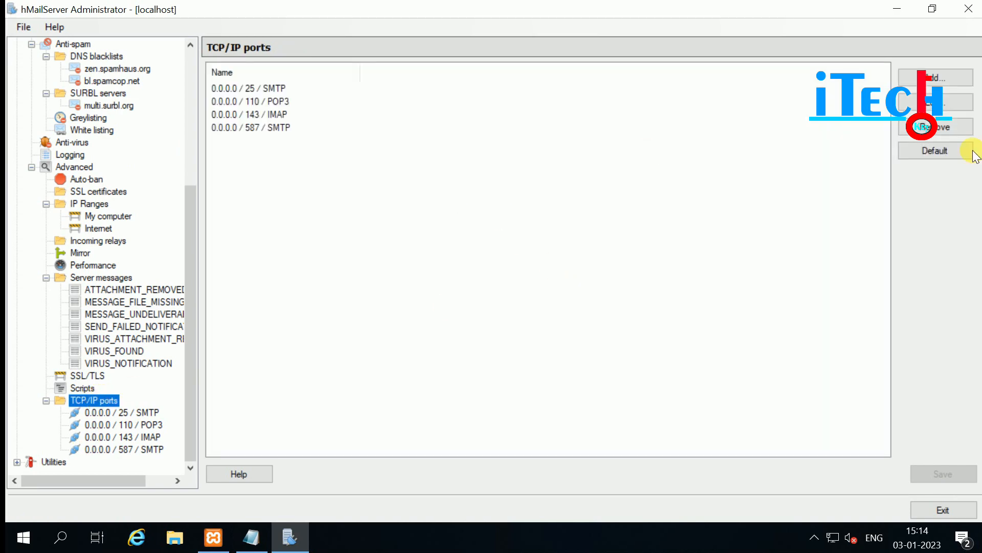
{"action": "left_click", "coordinate": [930, 80]}
{"action": "left_click", "coordinate": [231, 90]}
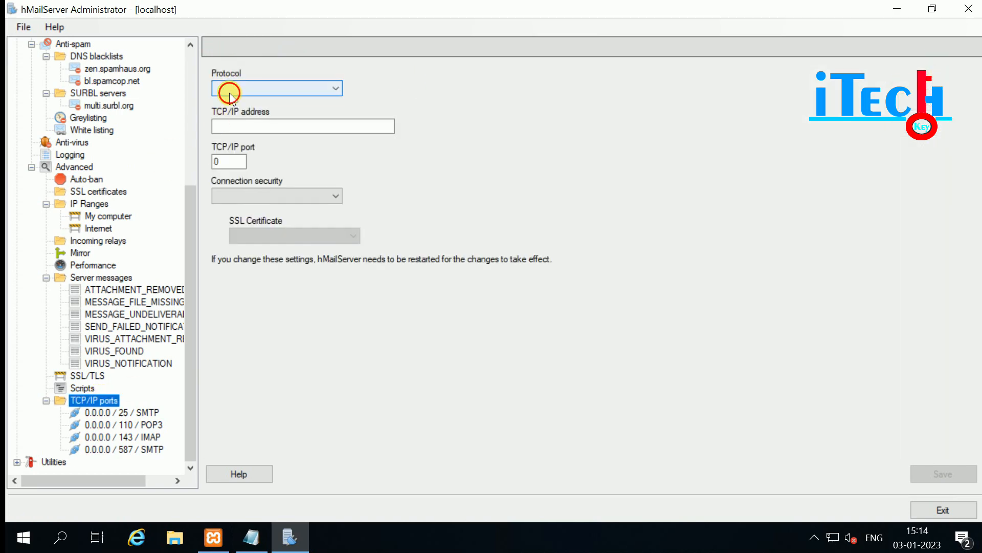
{"action": "left_click", "coordinate": [232, 102]}
{"action": "left_click", "coordinate": [241, 128]}
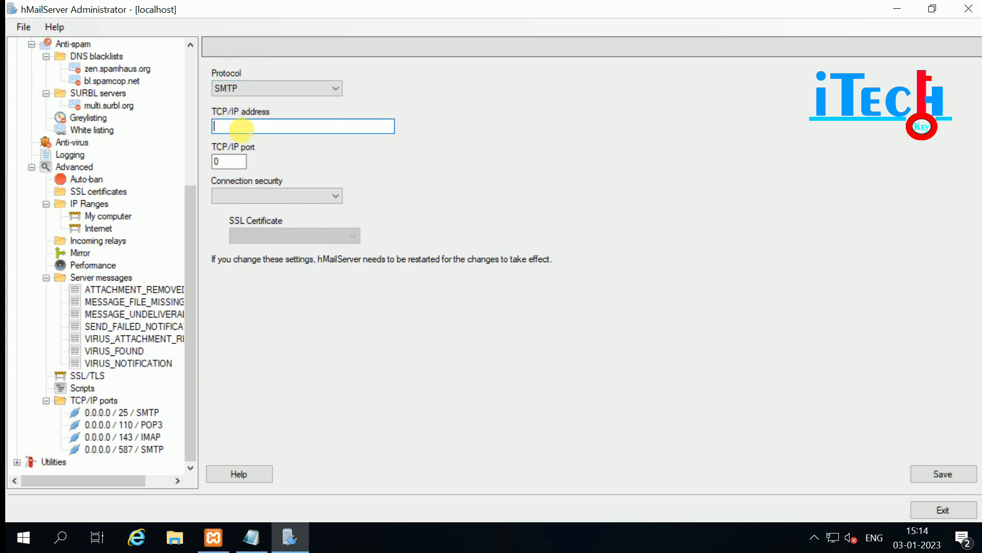
{"action": "type", "text": "0.0.0.0"}
{"action": "double_click", "coordinate": [225, 160]}
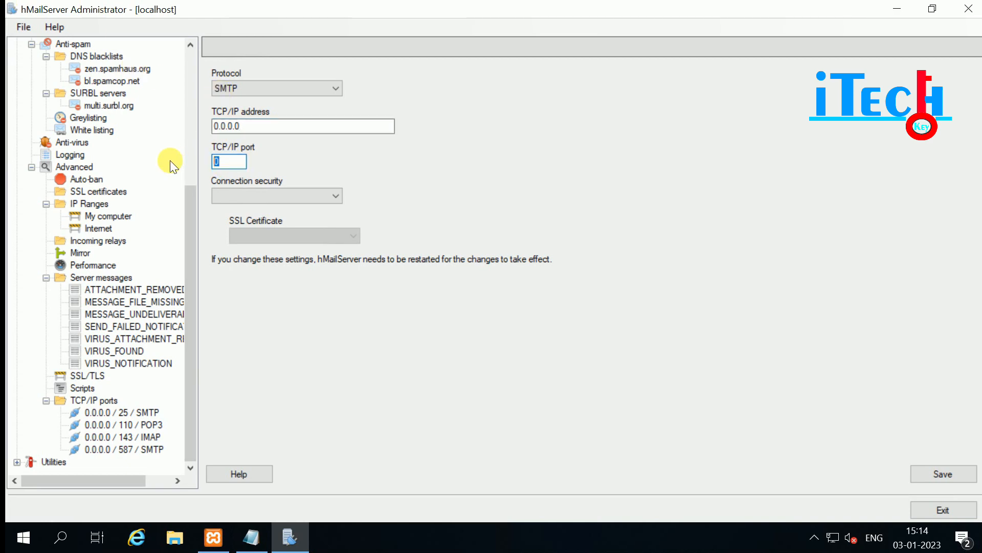
{"action": "type", "text": "465"}
Try SSL/TLS security, find no certificate available, and save port 465 with security None.
{"action": "left_click", "coordinate": [315, 196]}
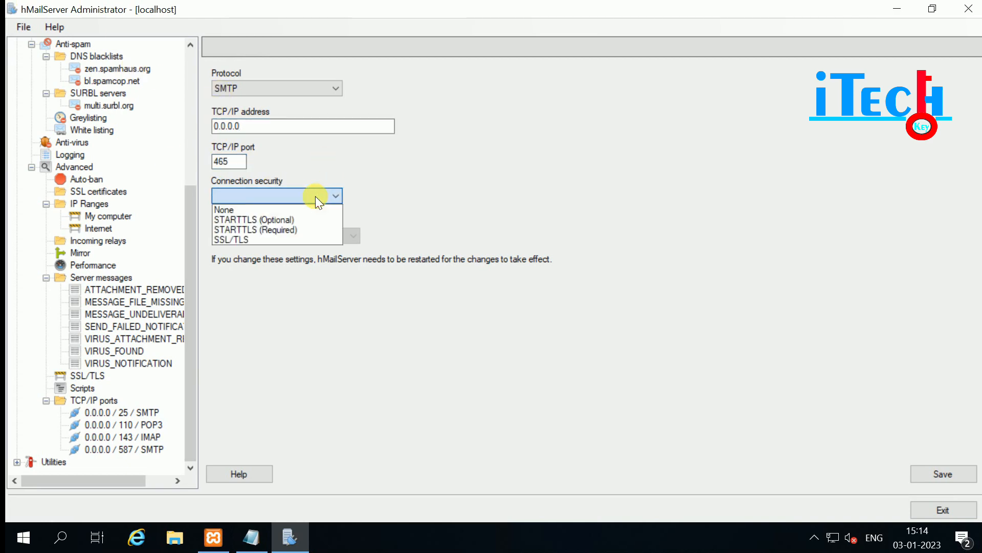
{"action": "left_click", "coordinate": [236, 237]}
{"action": "left_click", "coordinate": [250, 233]}
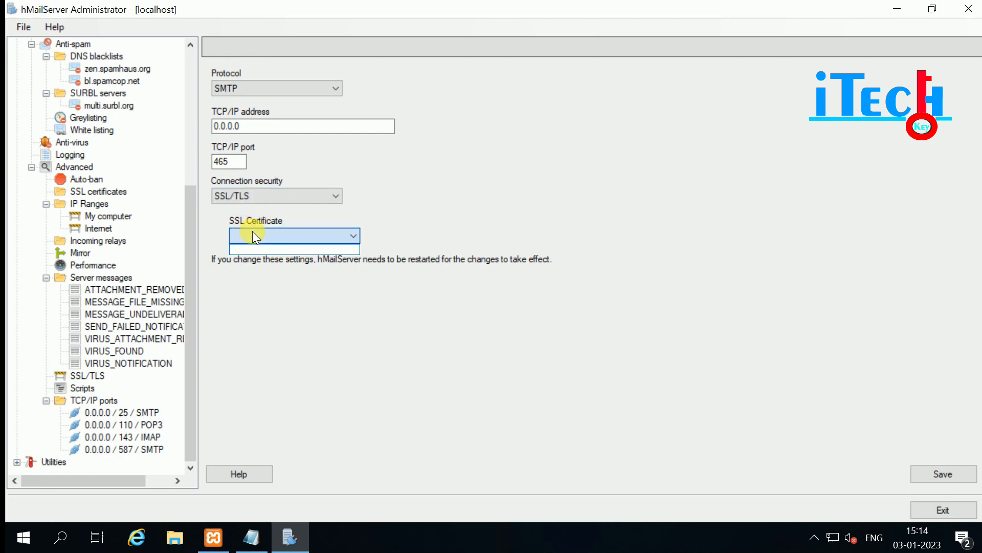
{"action": "left_click", "coordinate": [253, 232]}
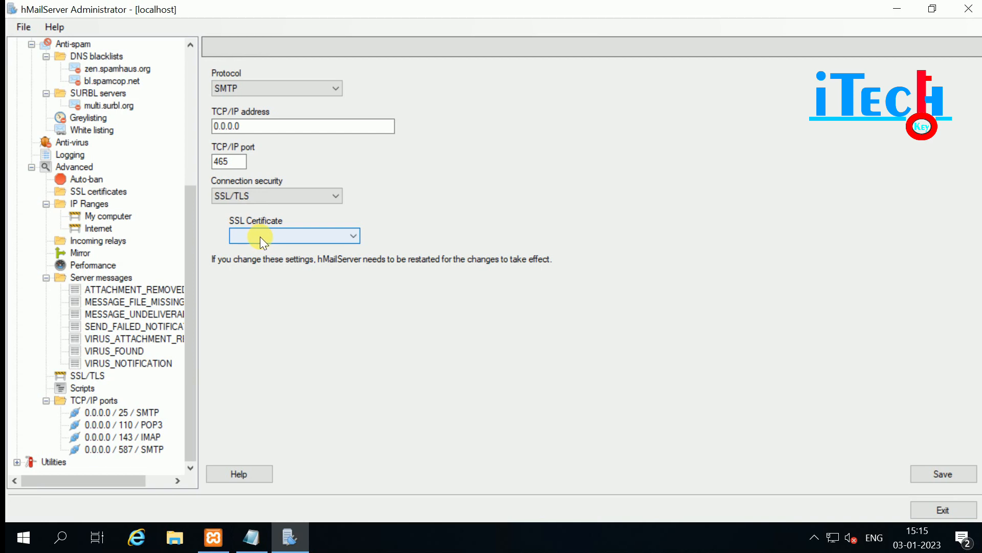
{"action": "left_click", "coordinate": [273, 235]}
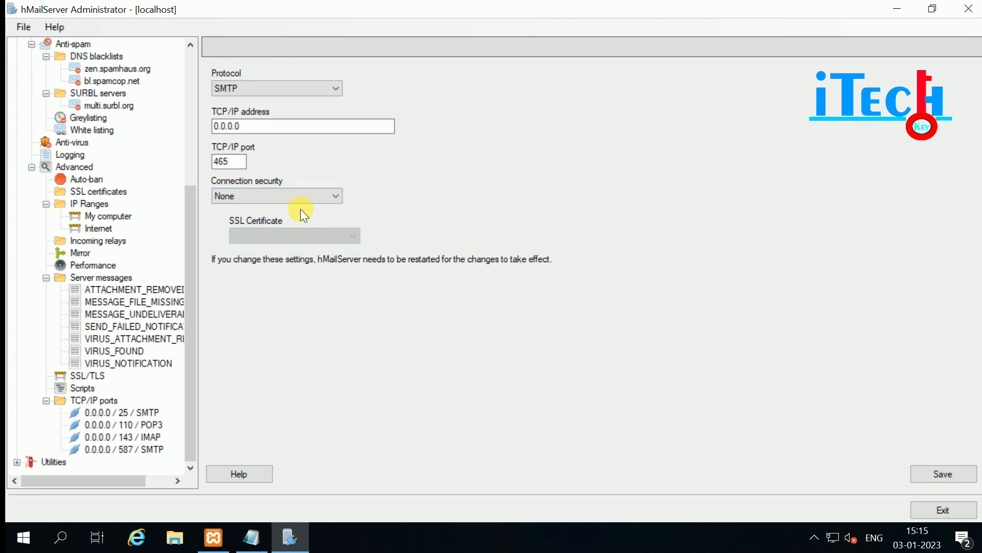
{"action": "left_click", "coordinate": [939, 470]}
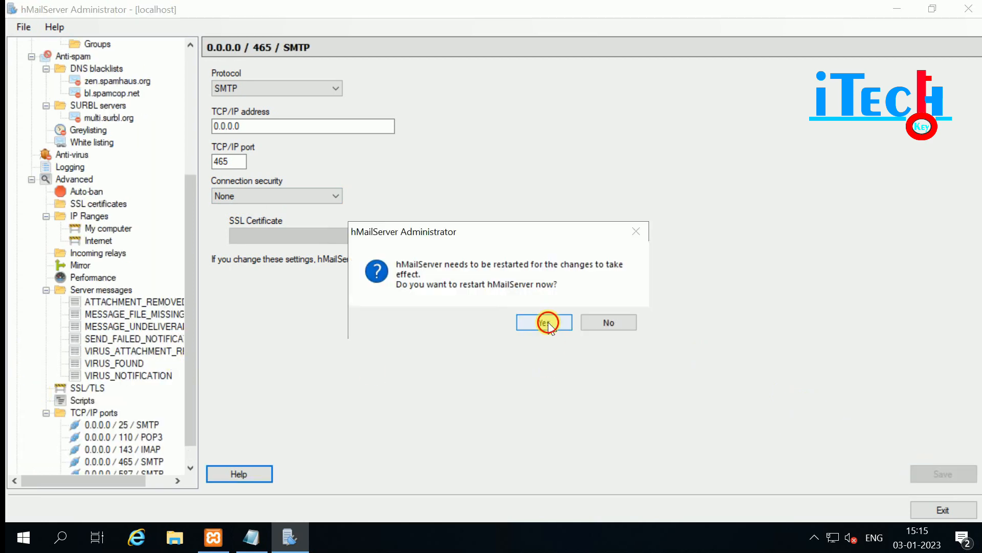
Restart hMailServer to apply port 465, check the new port entry, and expand Utilities.
{"action": "left_click", "coordinate": [546, 323]}
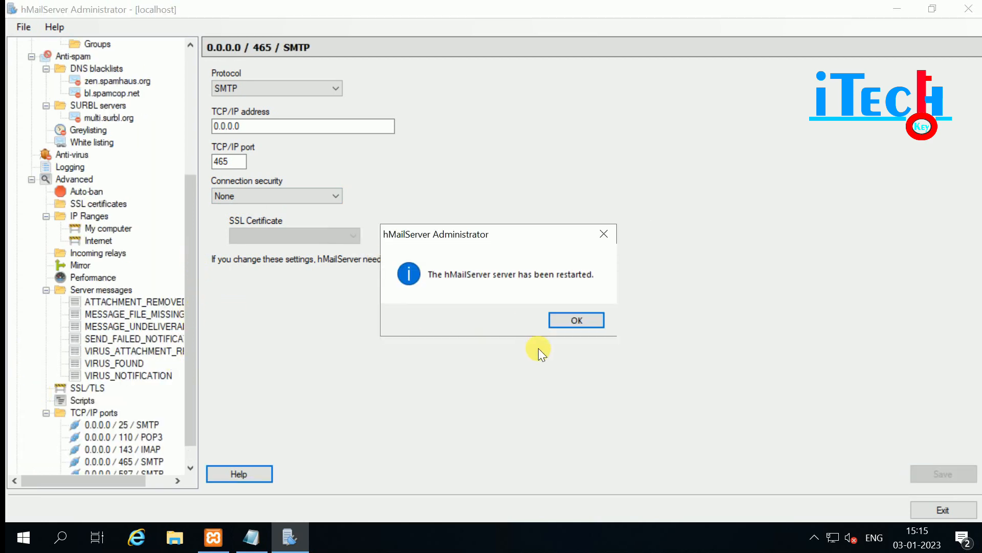
{"action": "left_click", "coordinate": [573, 322]}
{"action": "scroll", "coordinate": [185, 384], "scroll_direction": "down", "scroll_amount": 1}
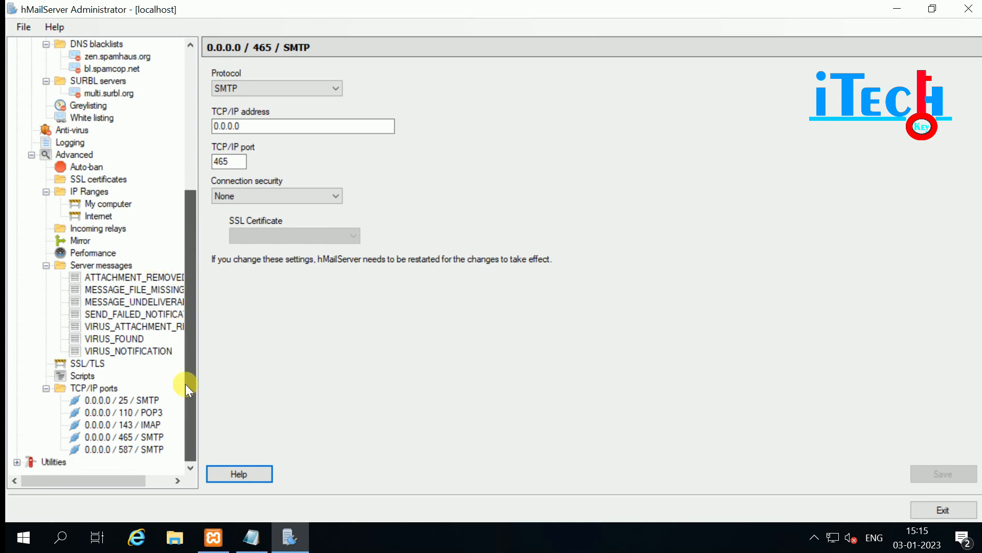
{"action": "left_click", "coordinate": [98, 438]}
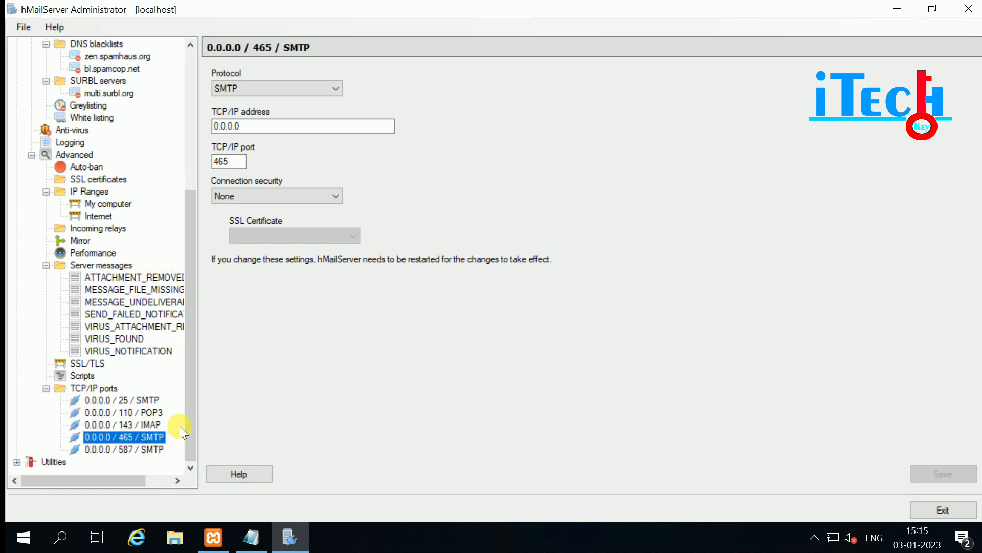
{"action": "left_click", "coordinate": [16, 461]}
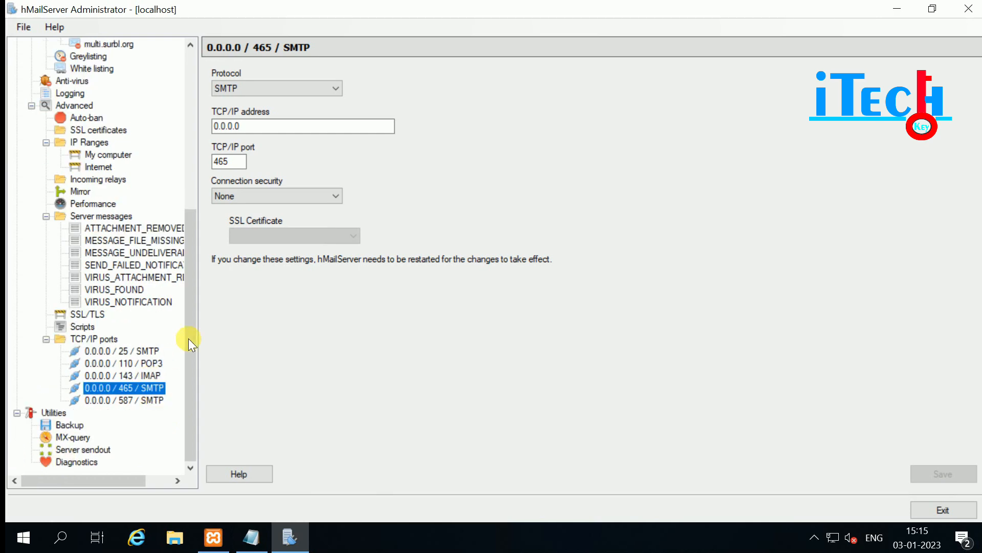
{"action": "left_click", "coordinate": [50, 413]}
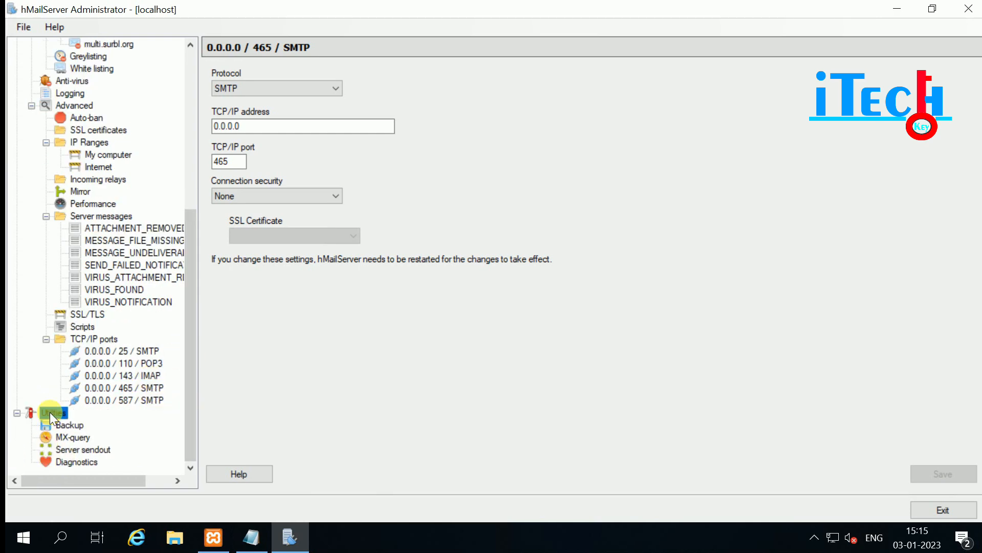
Set the backup destination folder to C:\hMailServer.
{"action": "left_click", "coordinate": [68, 426]}
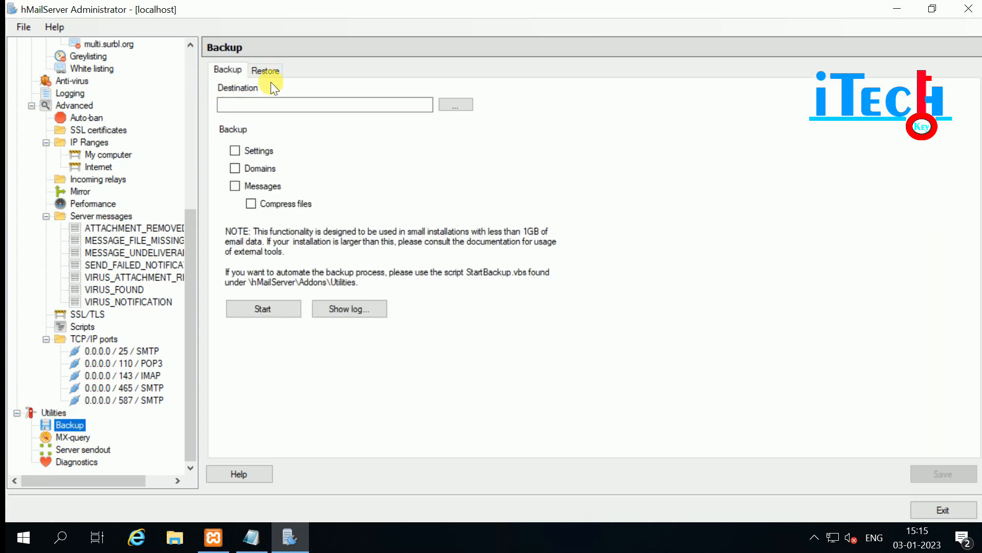
{"action": "left_click", "coordinate": [451, 107]}
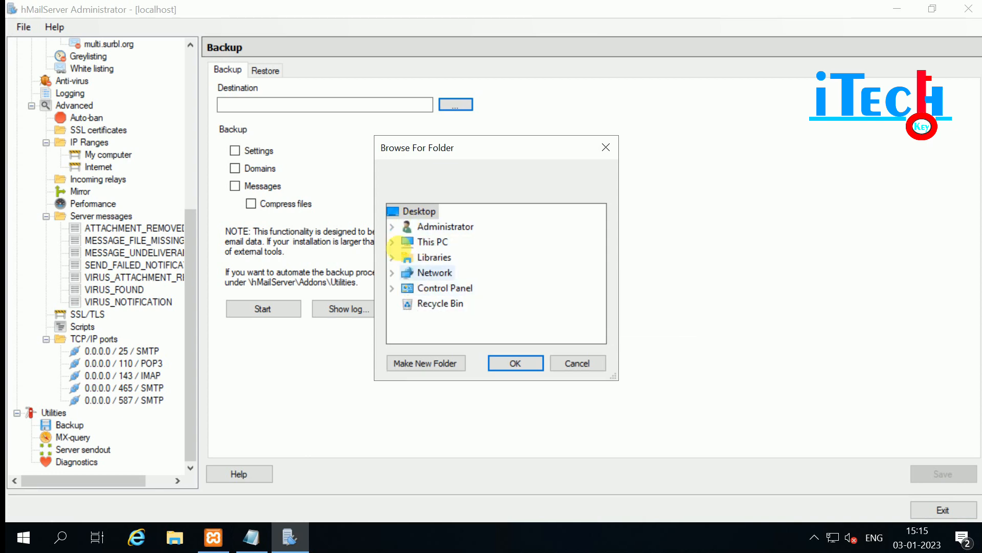
{"action": "left_click", "coordinate": [393, 242]}
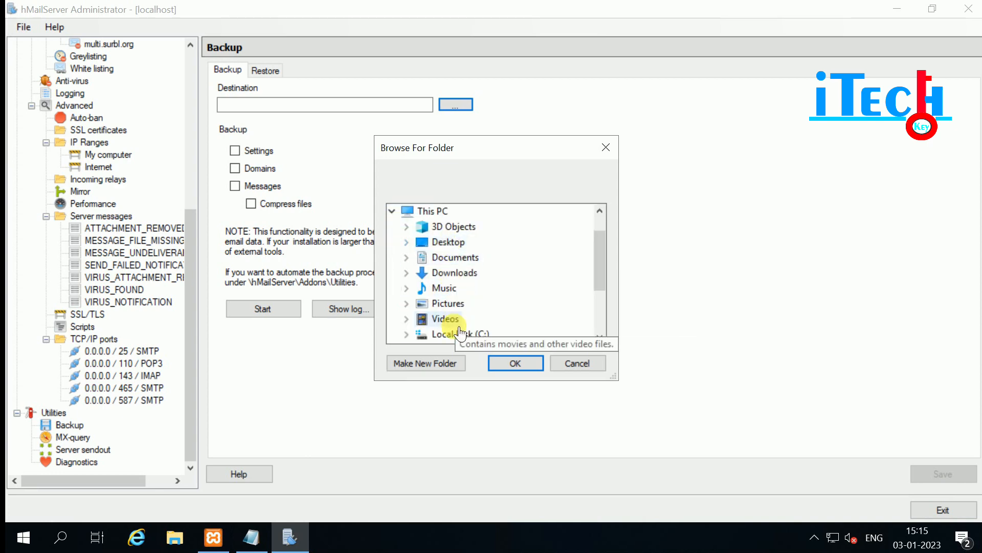
{"action": "left_click", "coordinate": [406, 334]}
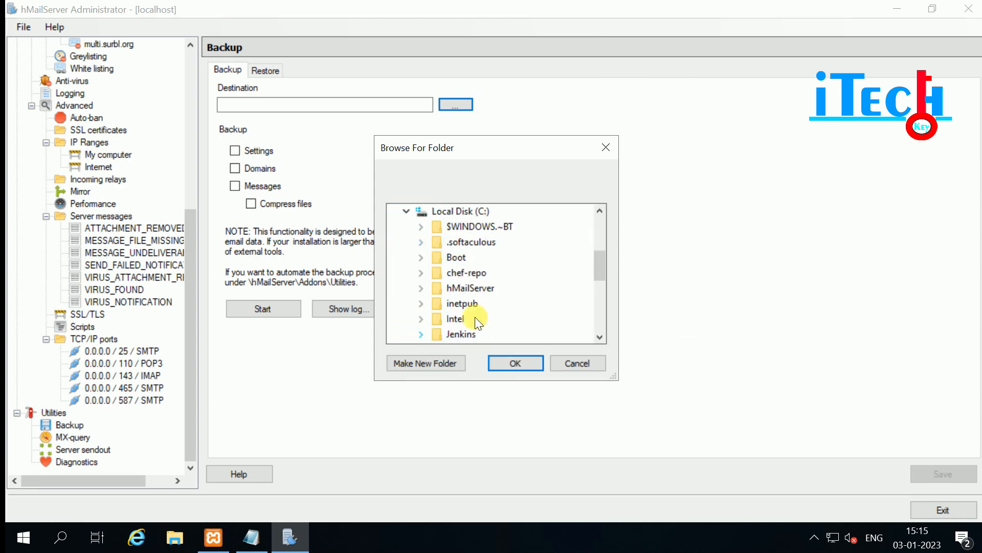
{"action": "double_click", "coordinate": [453, 288]}
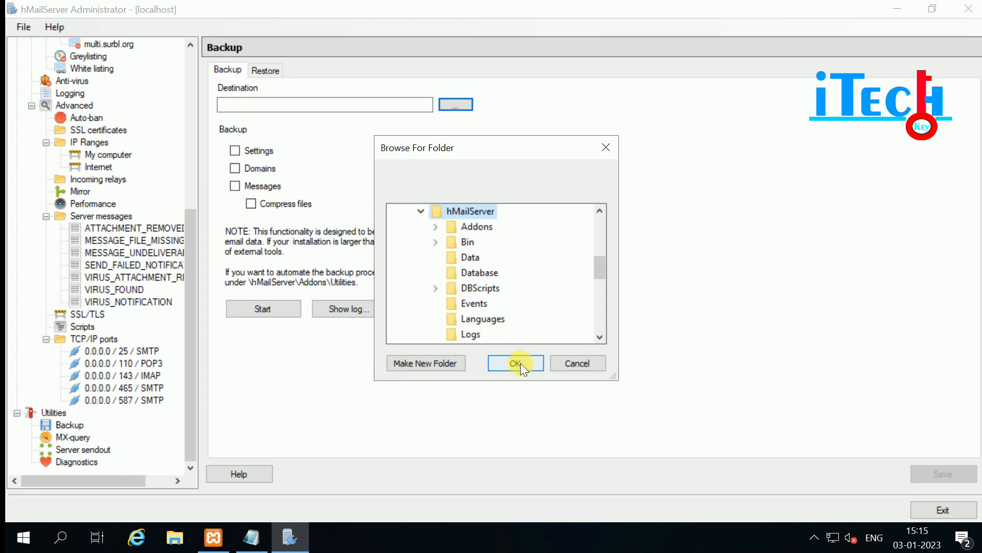
{"action": "left_click", "coordinate": [517, 363]}
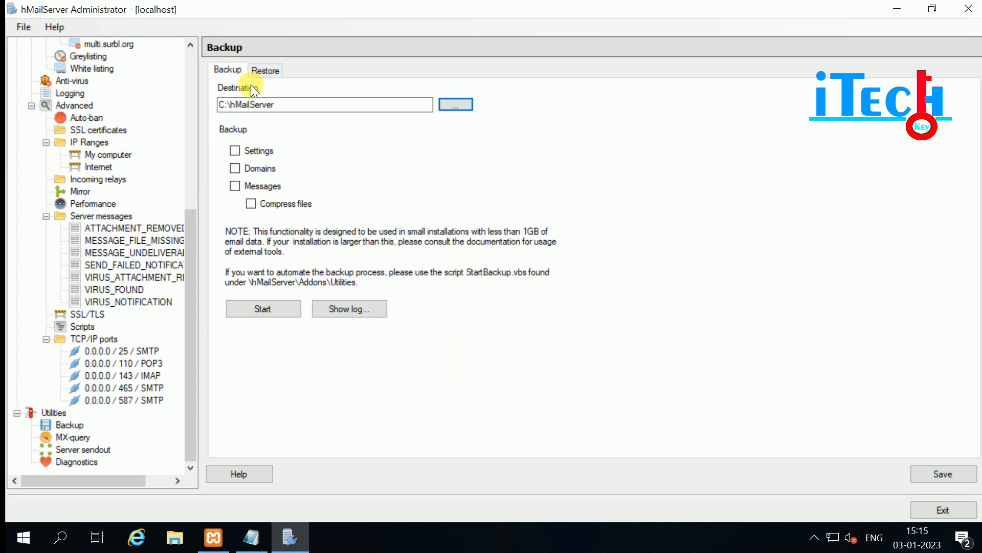
{"action": "left_click", "coordinate": [310, 108]}
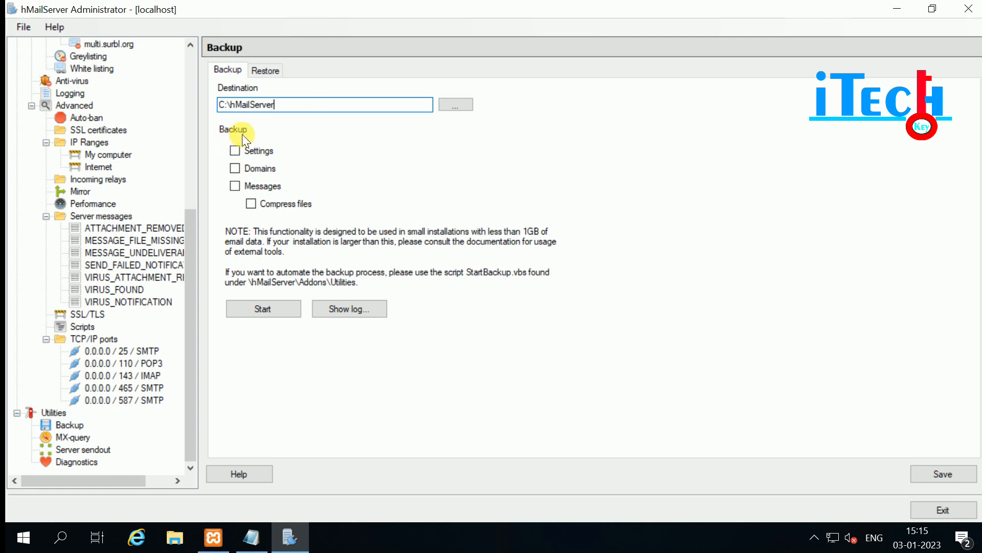
Include server settings in the backup and view the log, dismissing its missing-file error.
{"action": "left_click", "coordinate": [234, 150]}
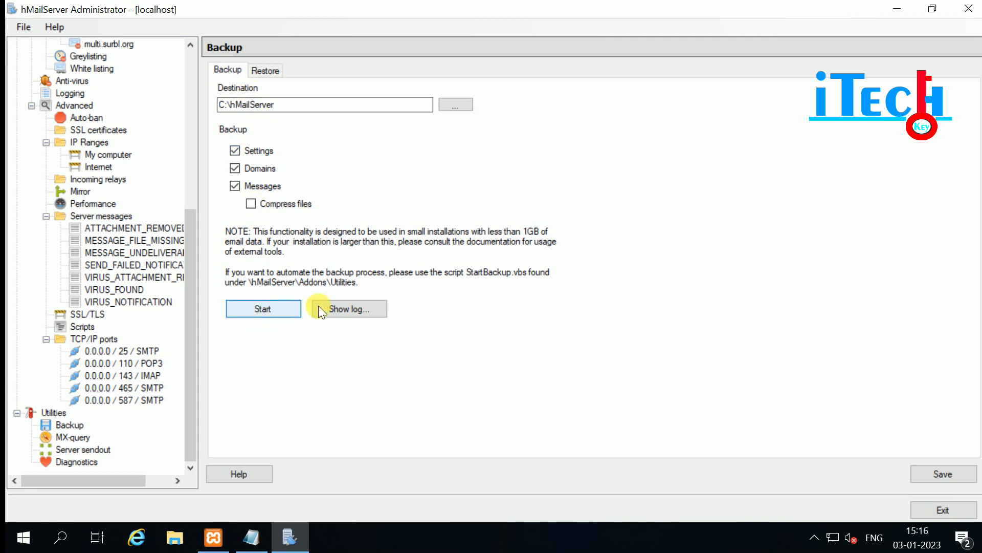
{"action": "left_click", "coordinate": [363, 310]}
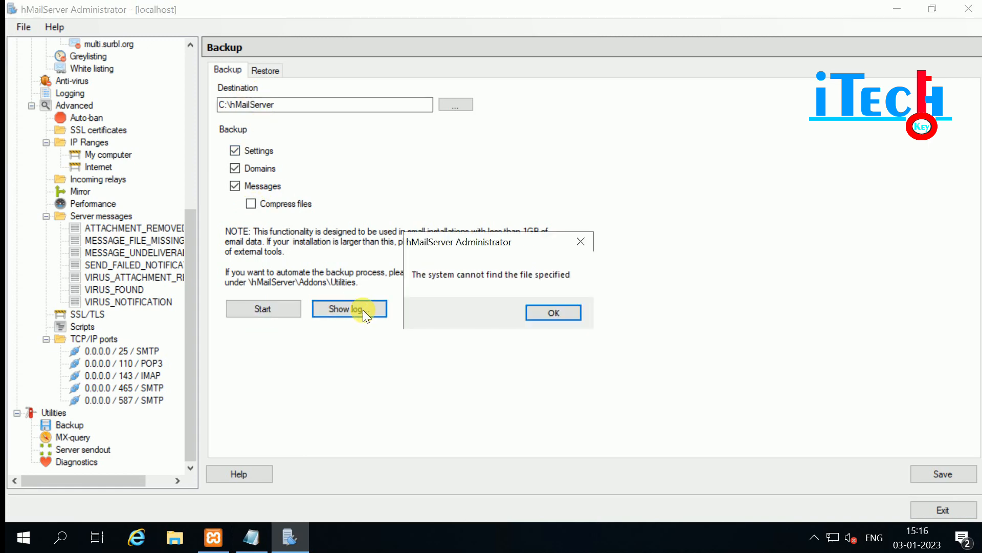
{"action": "left_click", "coordinate": [554, 312]}
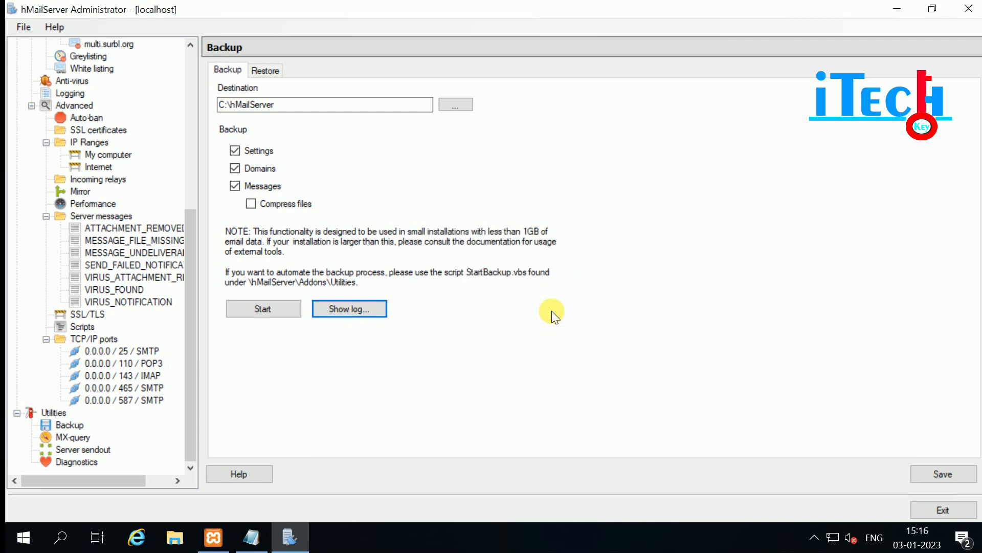
{"action": "left_click", "coordinate": [262, 68]}
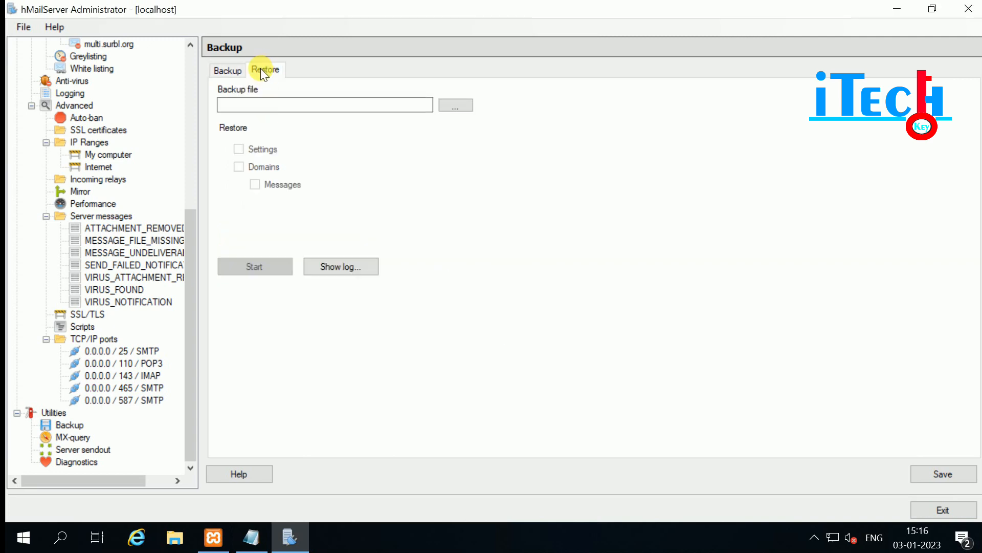
Abandon choosing a restore backup file from C:, then switch to MX-query, answering the save prompt.
{"action": "left_click", "coordinate": [452, 105]}
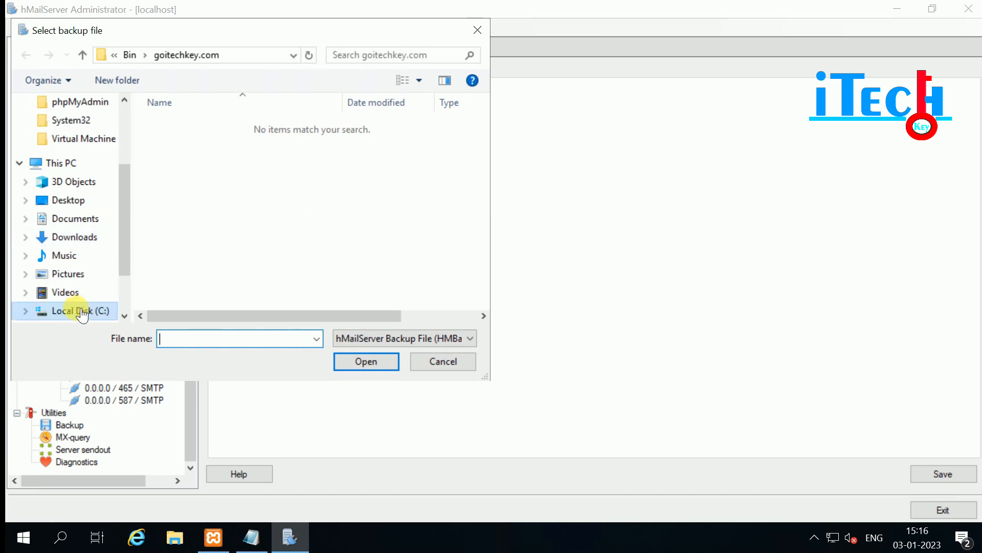
{"action": "left_click", "coordinate": [77, 311]}
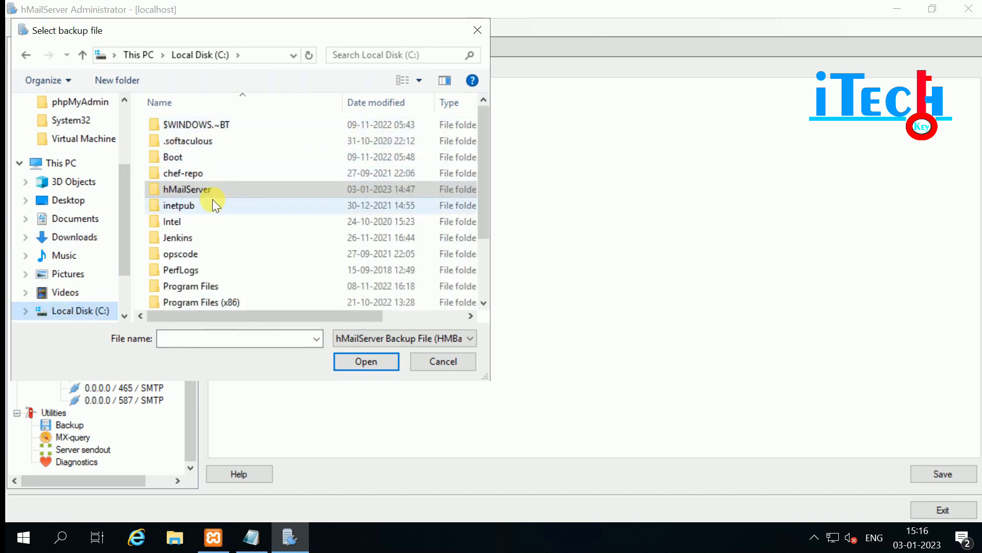
{"action": "left_click", "coordinate": [446, 361]}
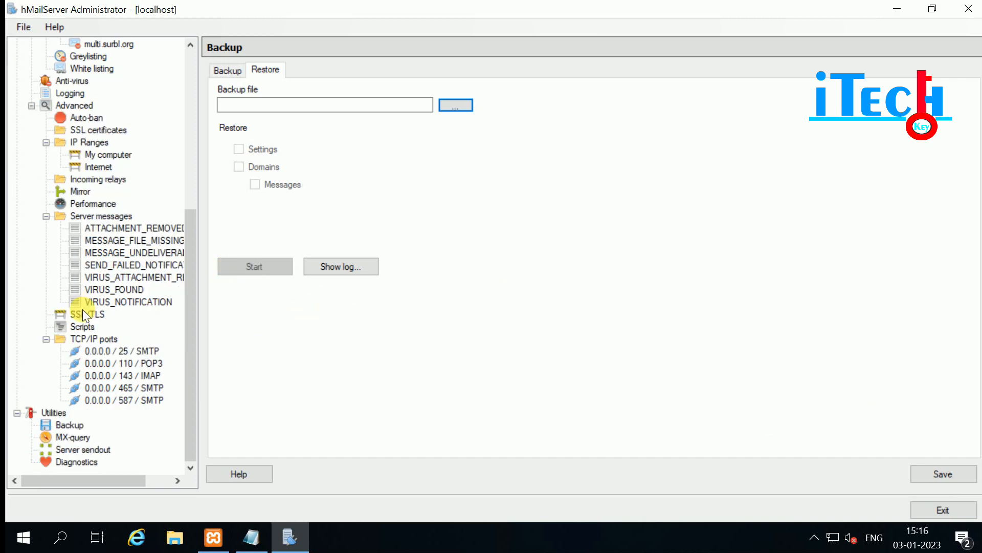
{"action": "left_click", "coordinate": [67, 438]}
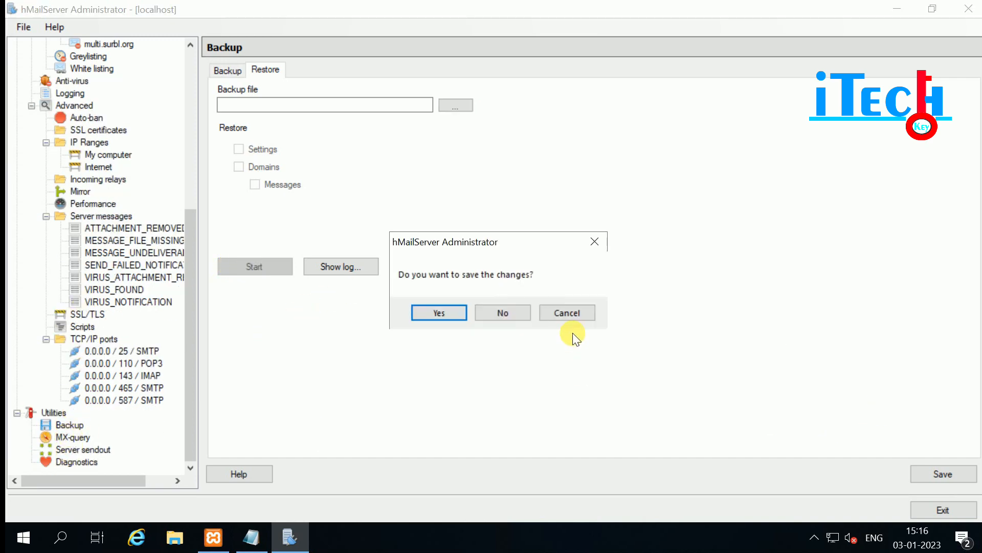
{"action": "left_click", "coordinate": [512, 312]}
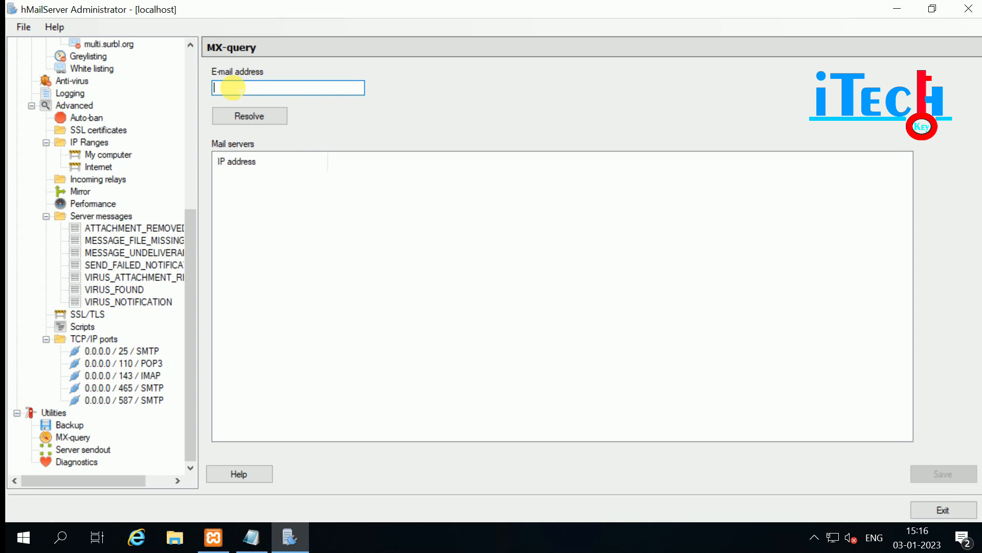
Resolve the mail servers for an e-mail address at goitechkey.com, then move to Server sendout.
{"action": "left_click", "coordinate": [241, 117]}
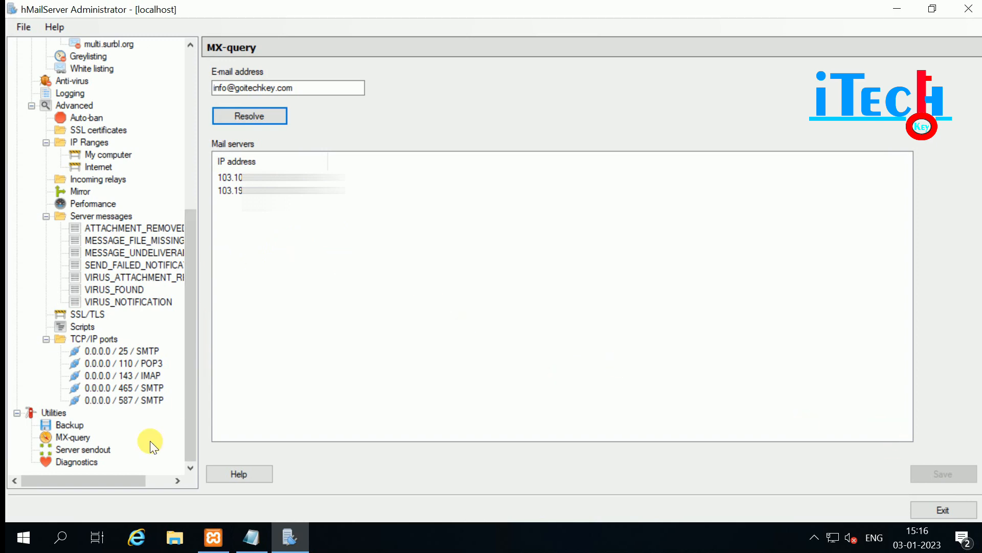
{"action": "left_click", "coordinate": [66, 450]}
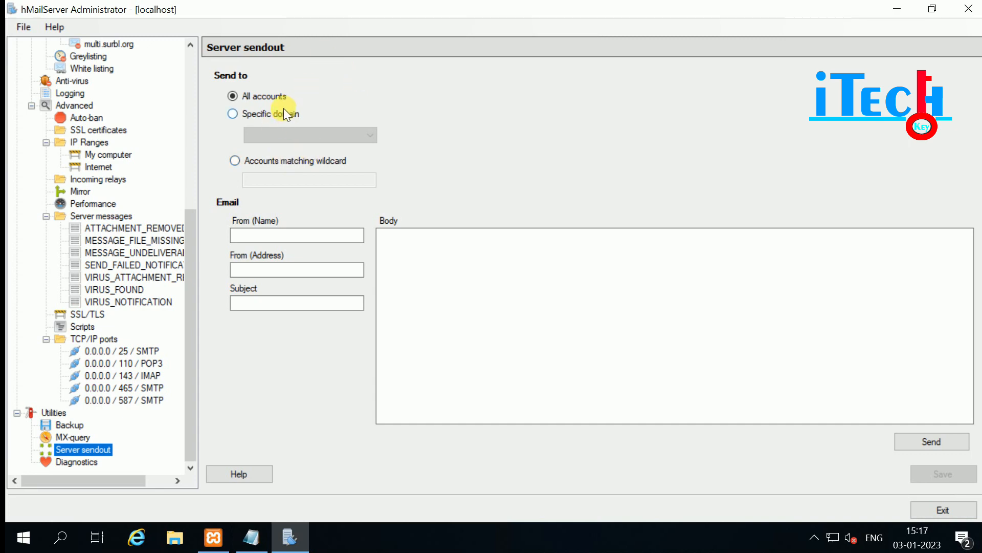
Try the Specific domain and wildcard recipient options without choosing a domain or pattern.
{"action": "left_click", "coordinate": [245, 114]}
{"action": "left_click", "coordinate": [305, 137]}
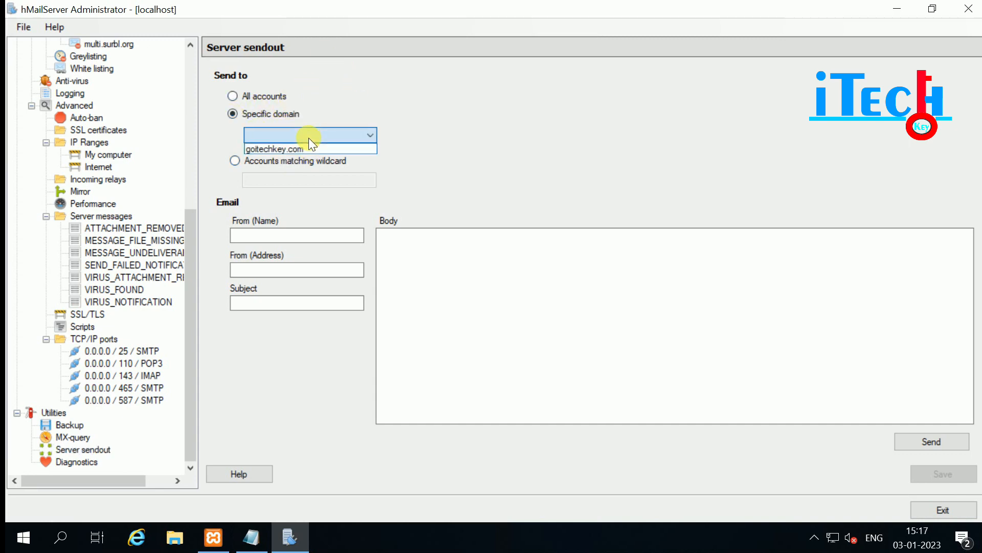
{"action": "left_click", "coordinate": [293, 131]}
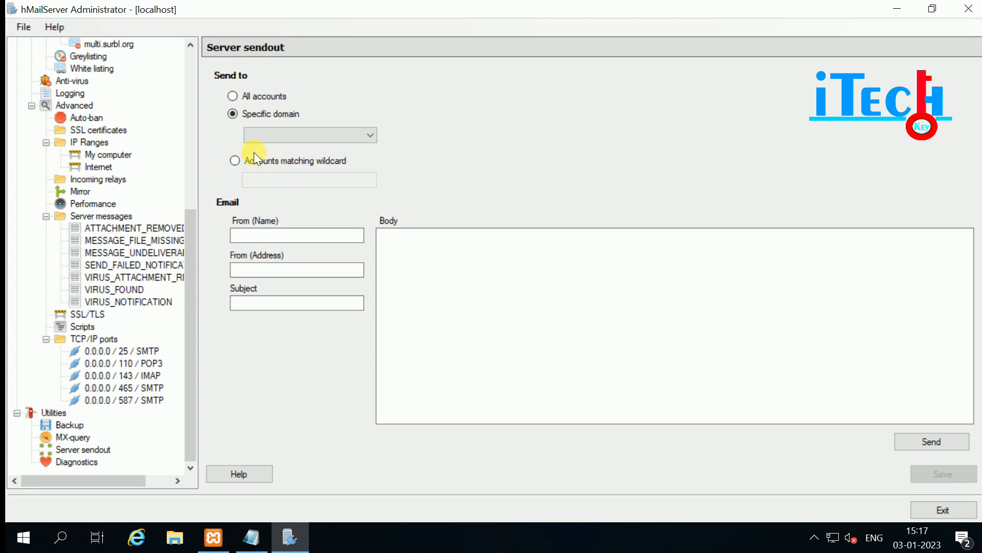
{"action": "left_click", "coordinate": [235, 161]}
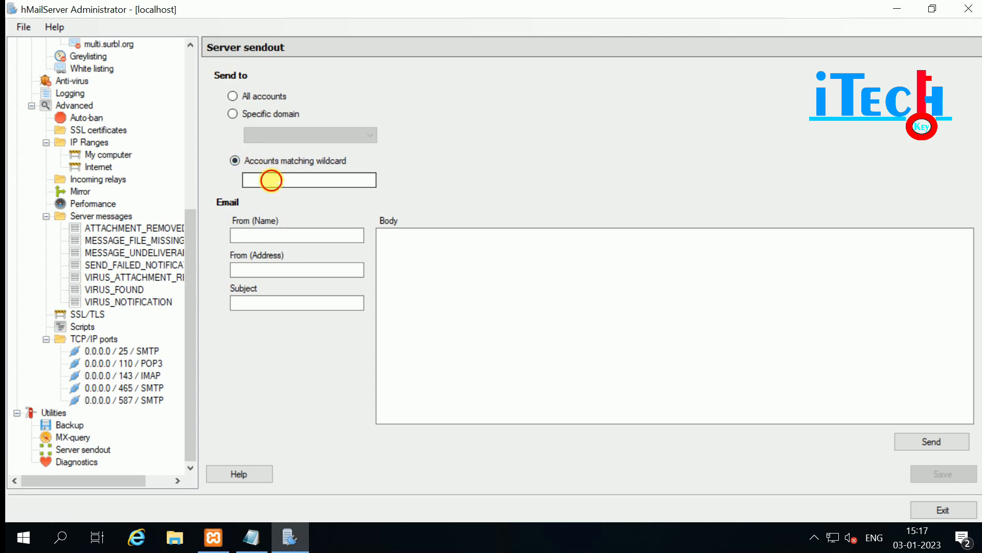
{"action": "left_click", "coordinate": [271, 180]}
Visit the sender, subject and body fields, leaving them empty, and restore recipients to All accounts.
{"action": "left_click", "coordinate": [253, 236]}
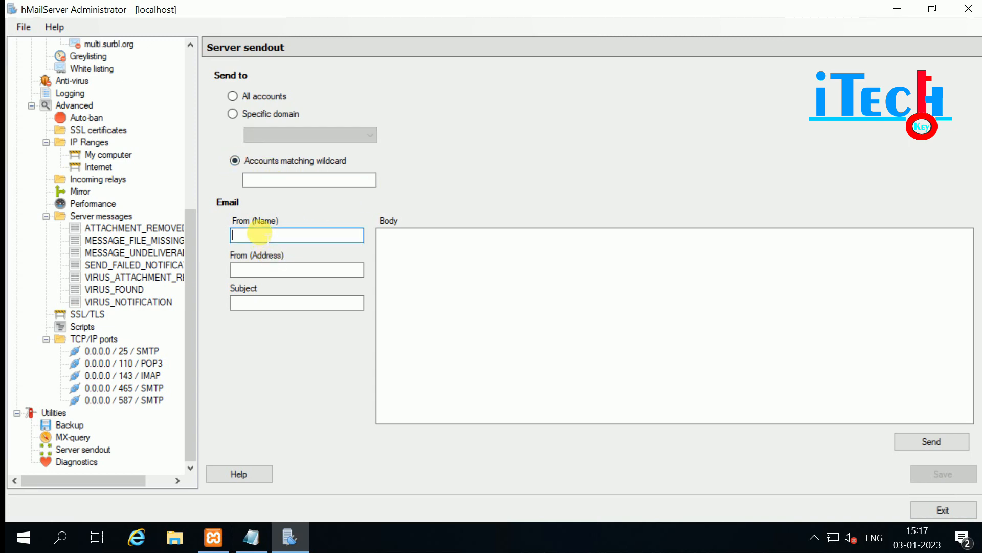
{"action": "left_click", "coordinate": [257, 268]}
{"action": "left_click", "coordinate": [257, 234]}
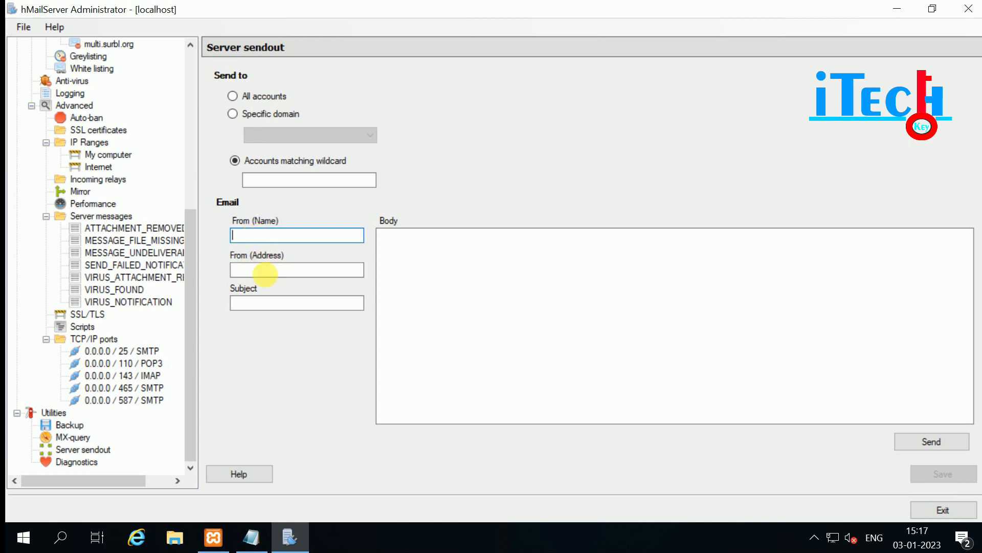
{"action": "left_click", "coordinate": [264, 271]}
{"action": "left_click", "coordinate": [268, 303]}
{"action": "left_click", "coordinate": [418, 288]}
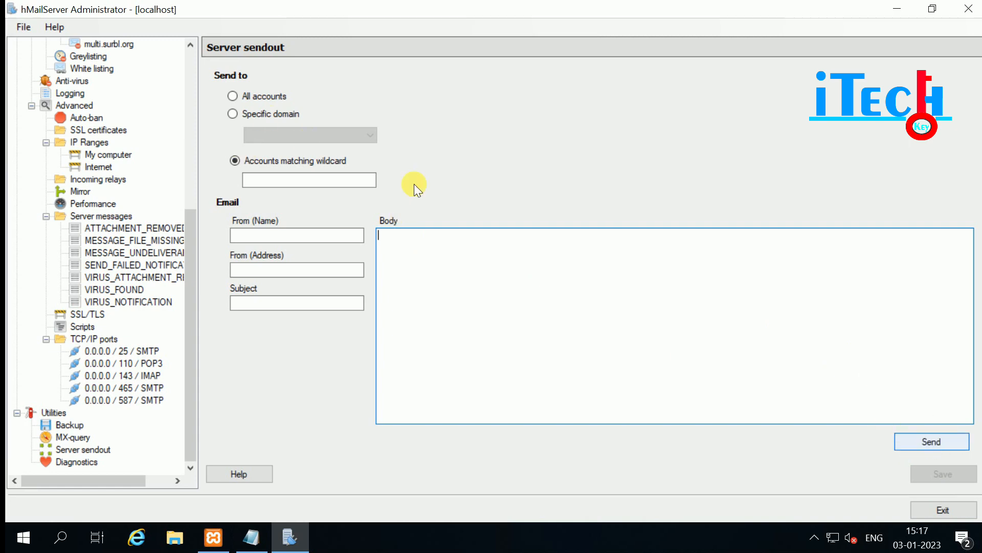
{"action": "left_click", "coordinate": [261, 96]}
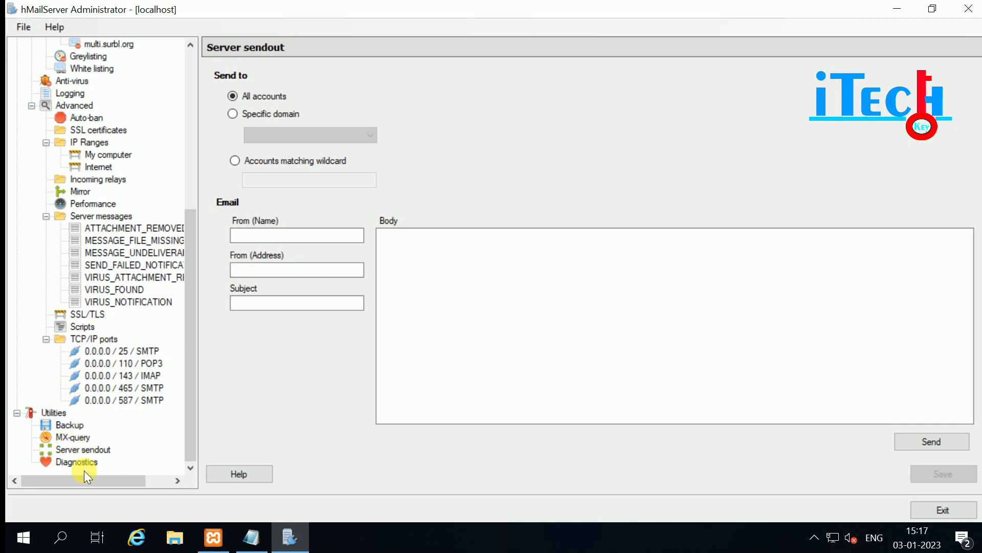
{"action": "left_click", "coordinate": [72, 458]}
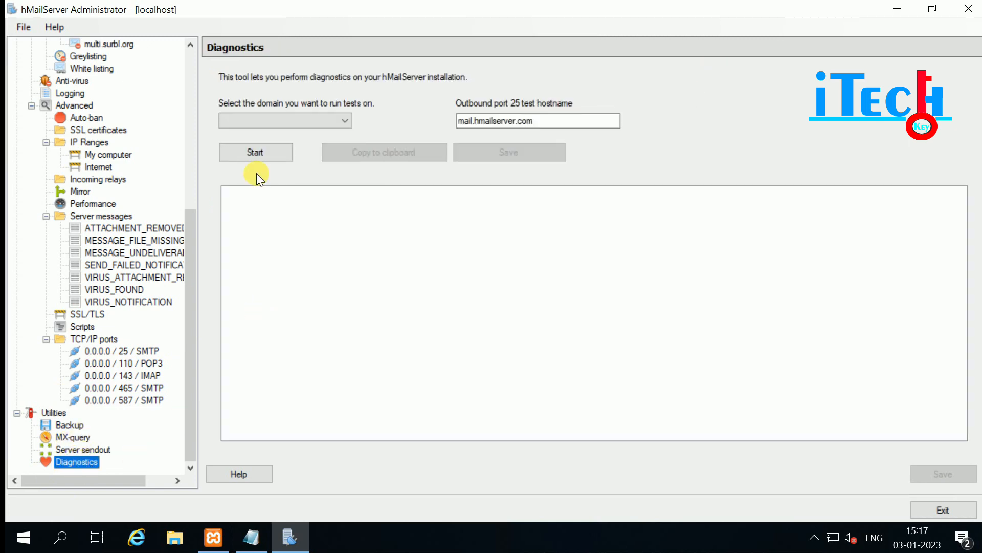
Choose goitechkey.com as the diagnostics domain and scroll through the test results.
{"action": "left_click", "coordinate": [338, 121]}
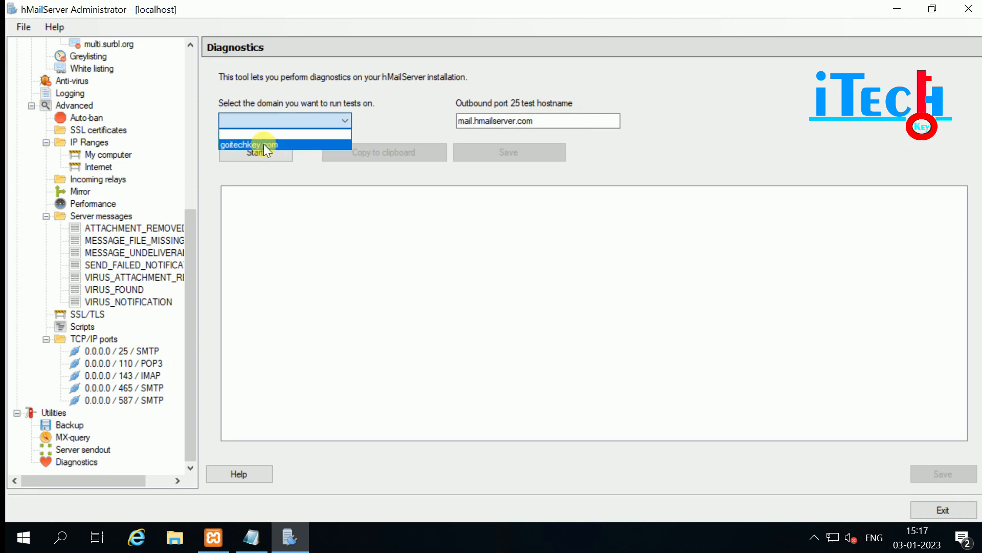
{"action": "left_click", "coordinate": [263, 144]}
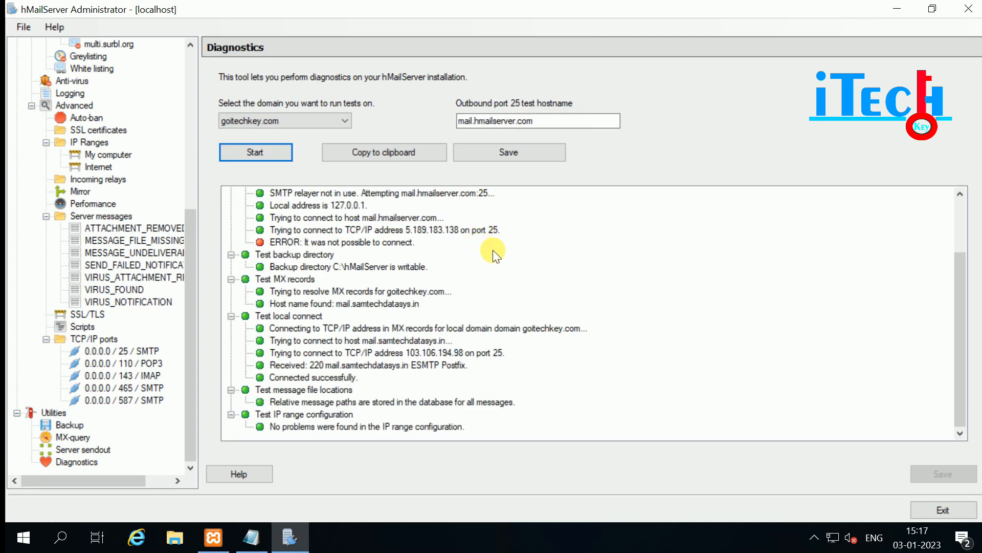
{"action": "left_click_drag", "start_coordinate": [960, 323], "coordinate": [974, 480]}
{"action": "scroll", "coordinate": [368, 245], "scroll_direction": "up", "scroll_amount": 2}
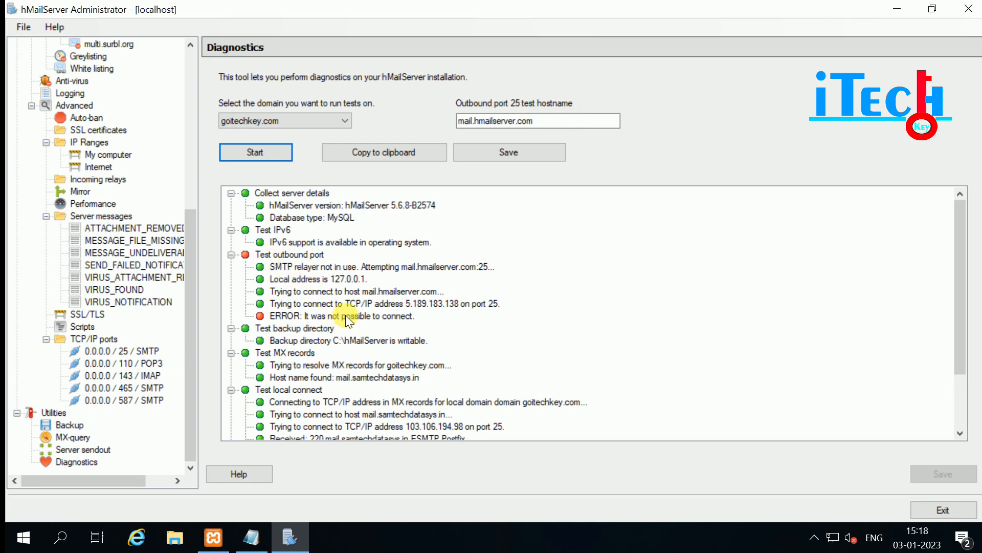
Select the failing outbound port 25 test and review its details.
{"action": "left_click", "coordinate": [271, 251]}
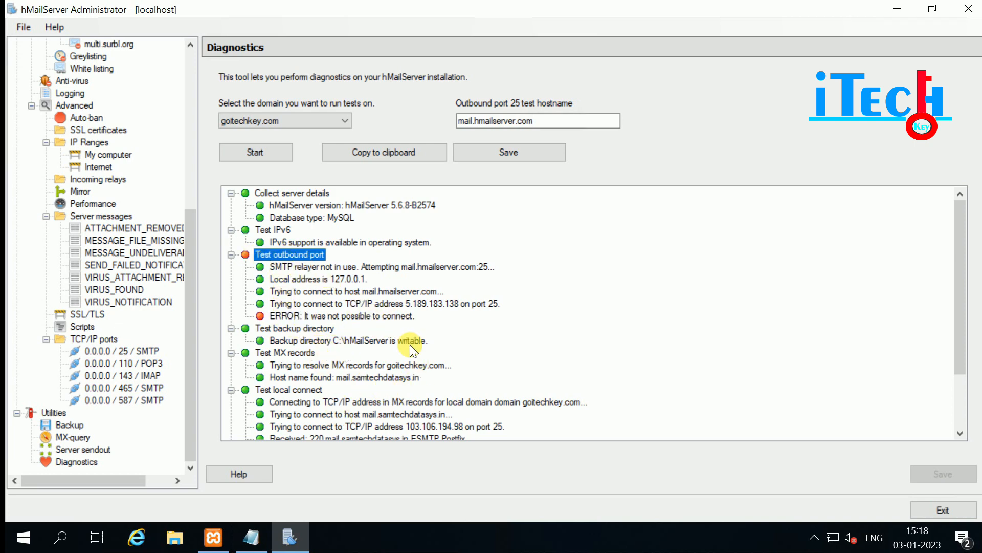
{"action": "scroll", "coordinate": [410, 346], "scroll_direction": "down", "scroll_amount": 2}
{"action": "scroll", "coordinate": [401, 346], "scroll_direction": "up", "scroll_amount": 2}
{"action": "scroll", "coordinate": [399, 337], "scroll_direction": "down", "scroll_amount": 1}
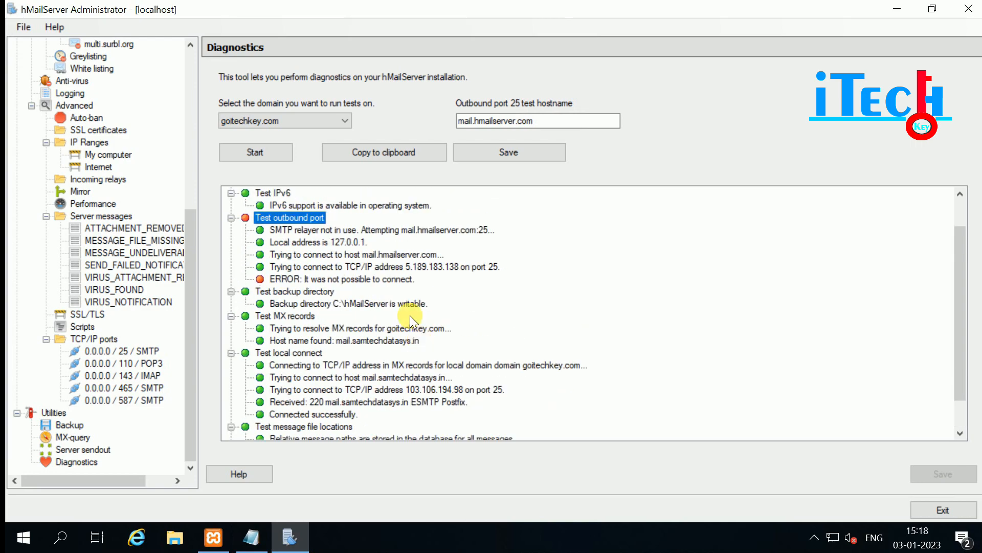